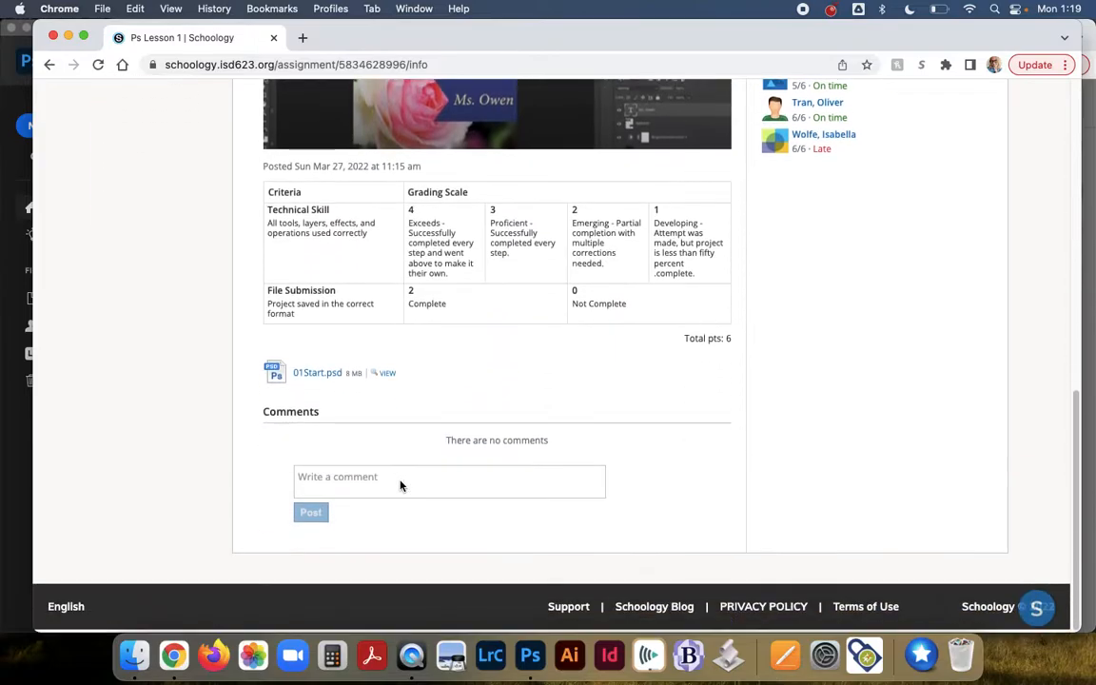
Download the 01Start.psd file attached to the Ps Lesson 1 assignment and open it in Photoshop
scroll(401, 484, "up", 15)
scroll(401, 481, "down", 10)
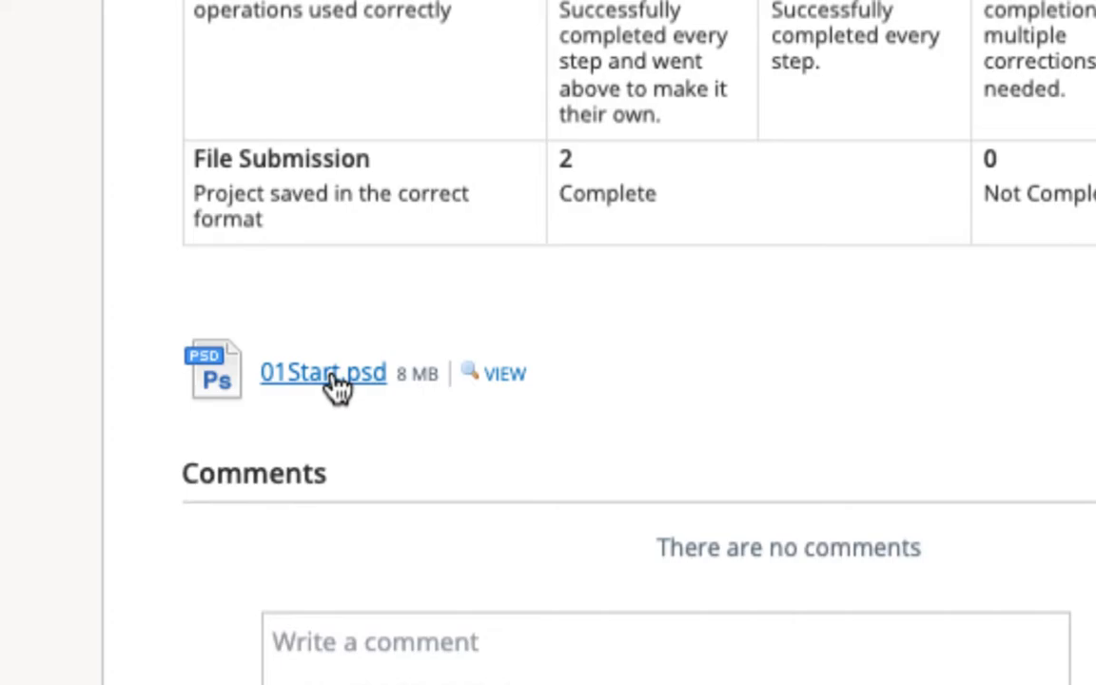
left_click(335, 375)
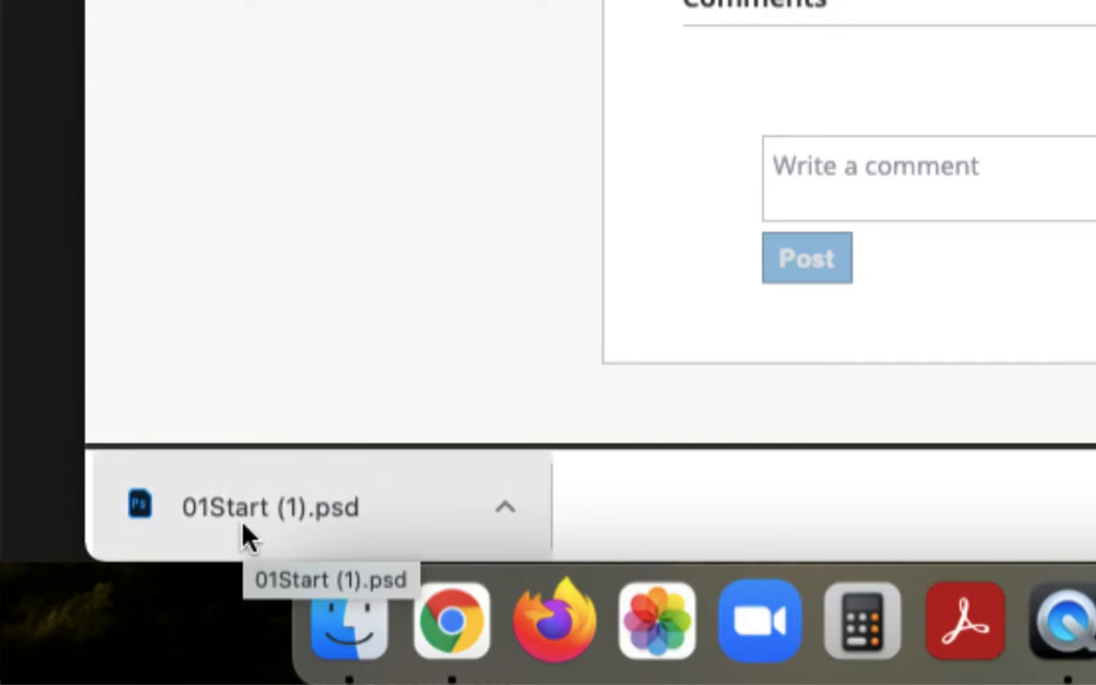
left_click(243, 523)
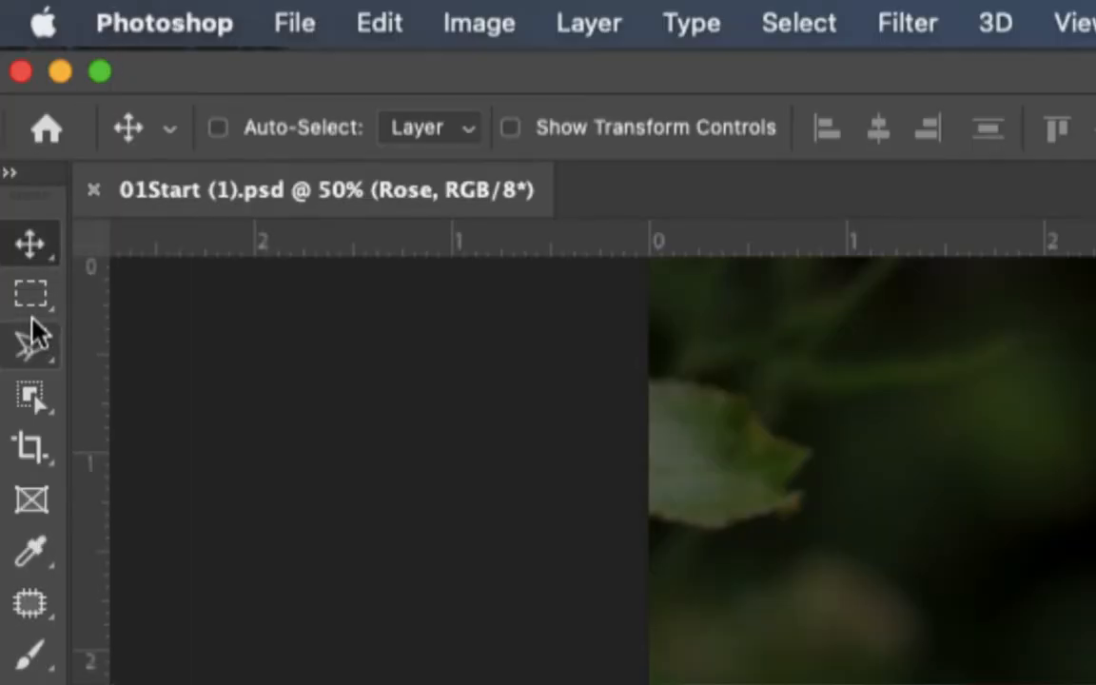
left_click(32, 124)
left_click(26, 396)
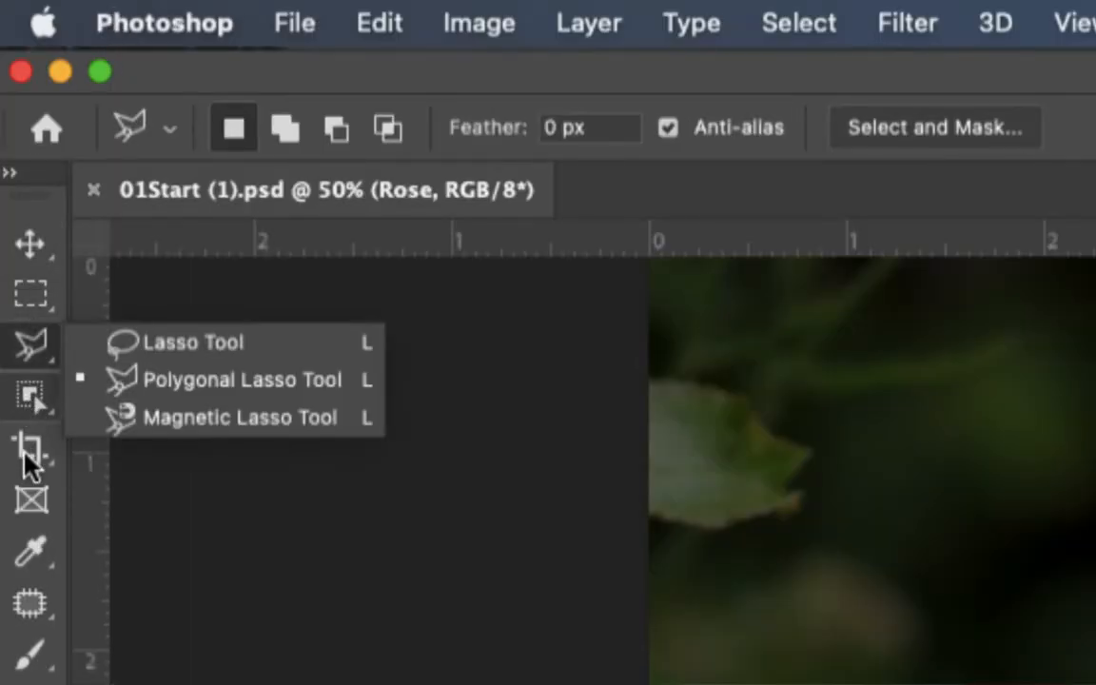
left_click(26, 457)
left_click(31, 500)
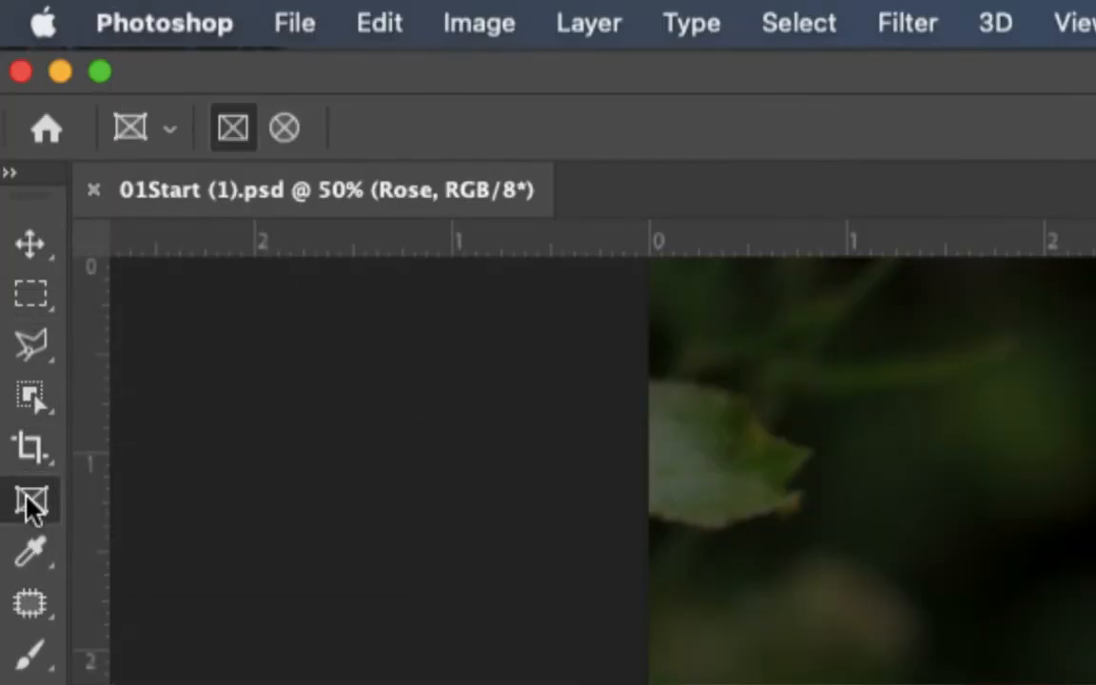
left_click(31, 556)
left_click(30, 604)
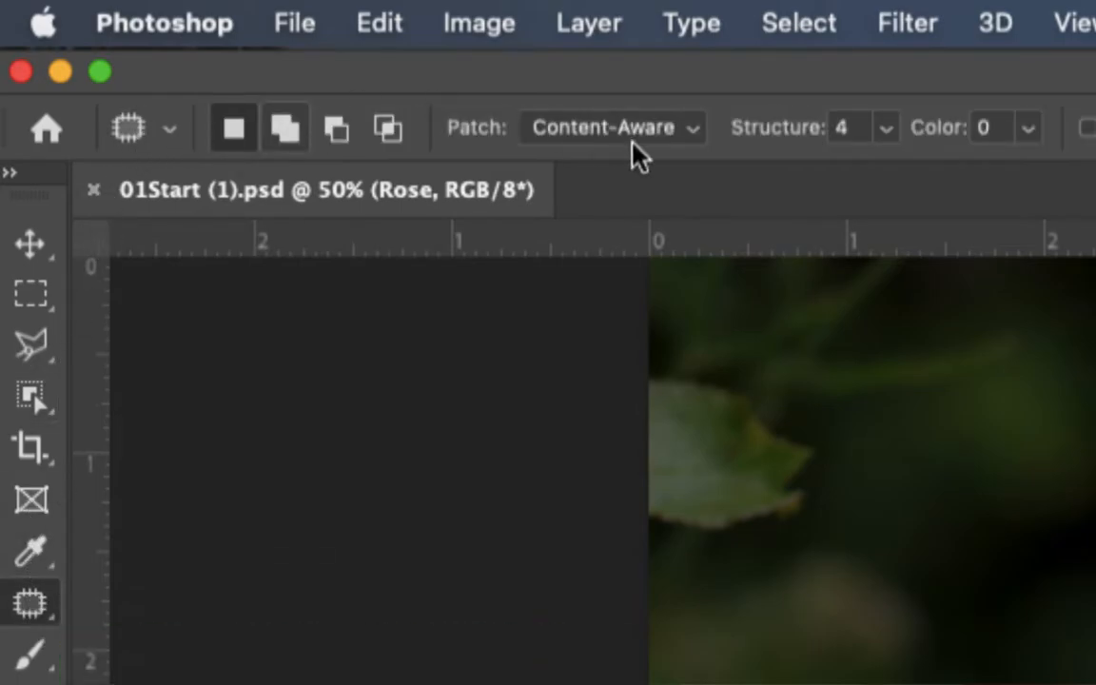
left_click(29, 249)
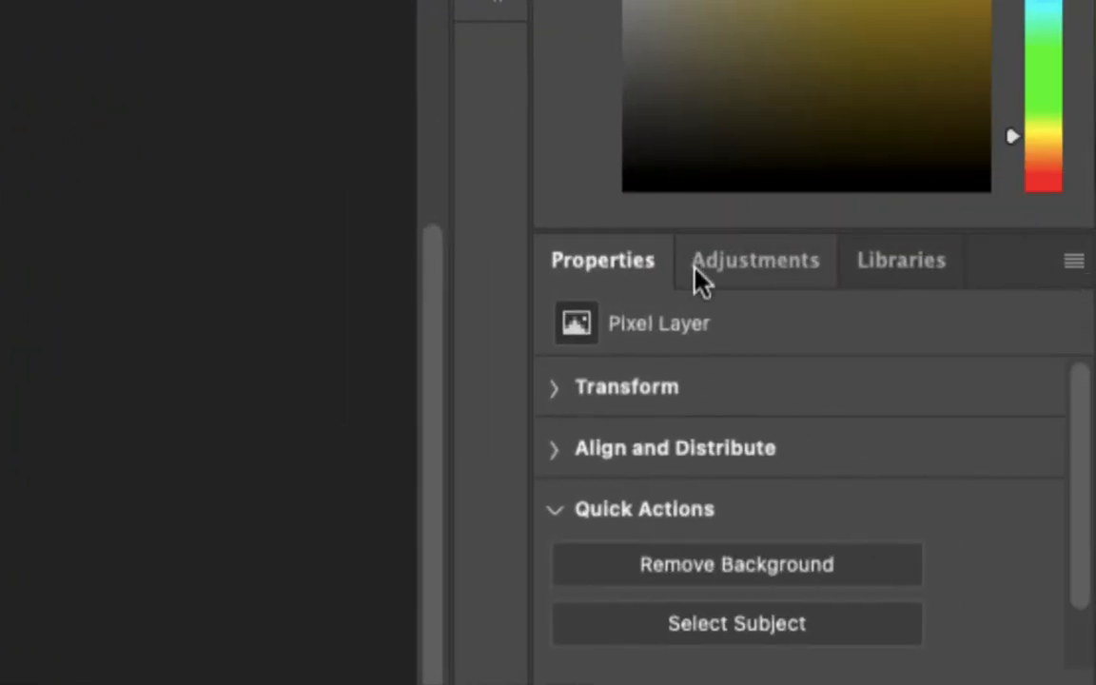
Add a Brightness/Contrast adjustment layer above the Rose layer with brightness 95 and contrast 22
left_click(760, 265)
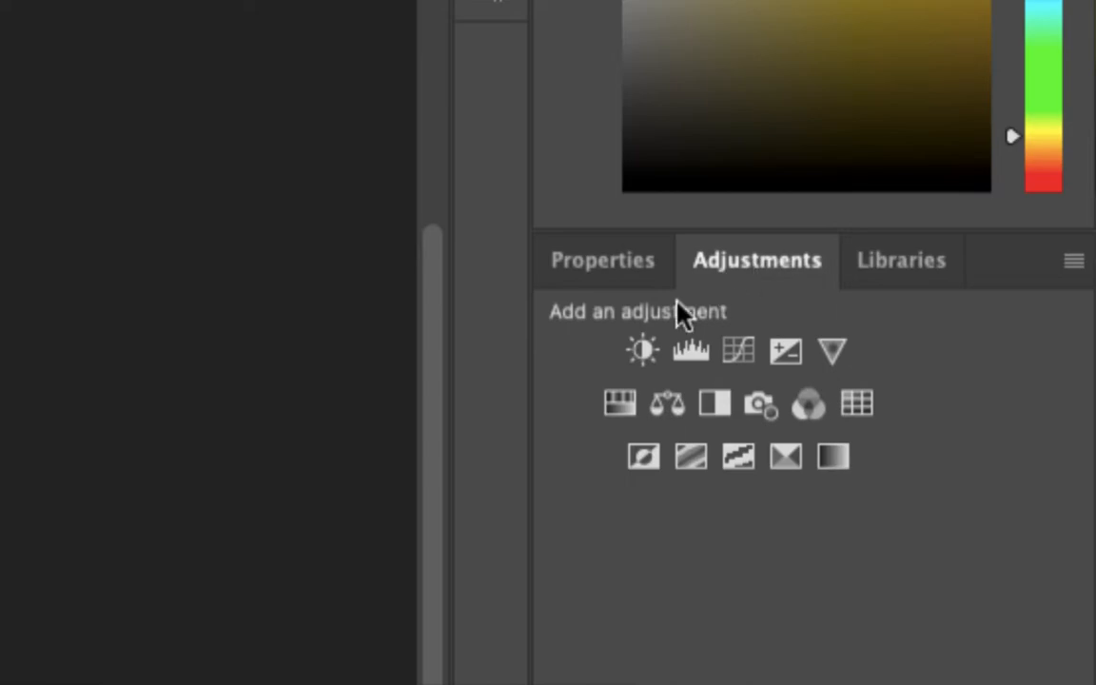
left_click(643, 359)
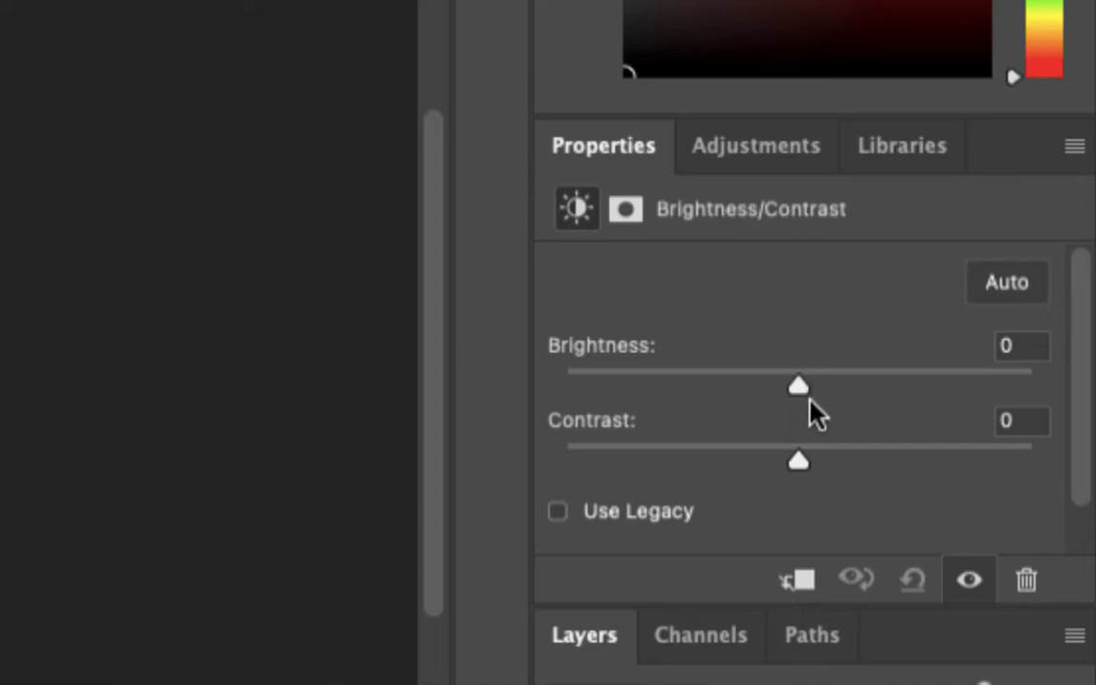
left_click_drag(792, 376, 947, 382)
left_click_drag(824, 476, 470, 457)
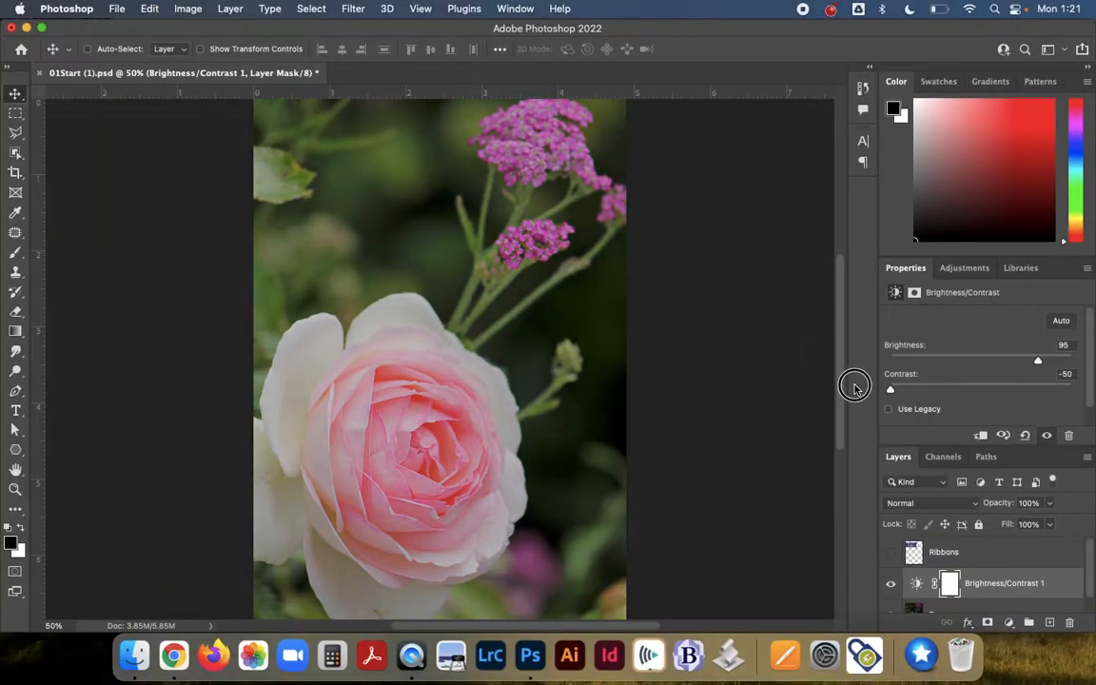
left_click_drag(854, 386, 1001, 393)
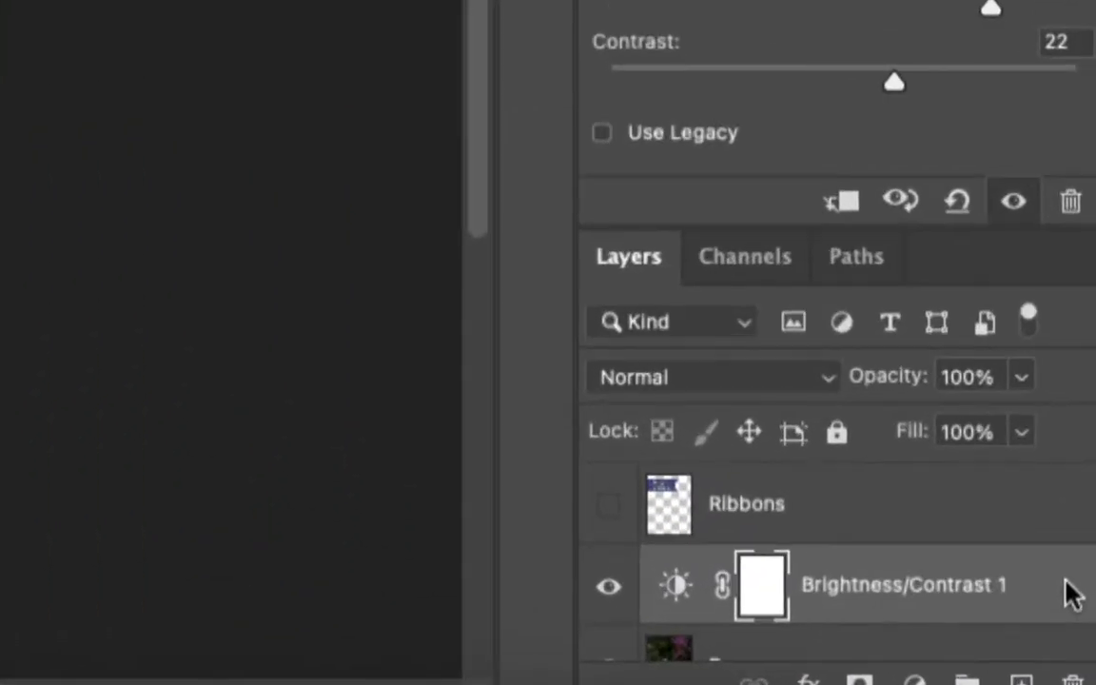
Compare the rose photo with and without the Brightness/Contrast adjustment by toggling that layer's visibility
scroll(1068, 586, "down", 1)
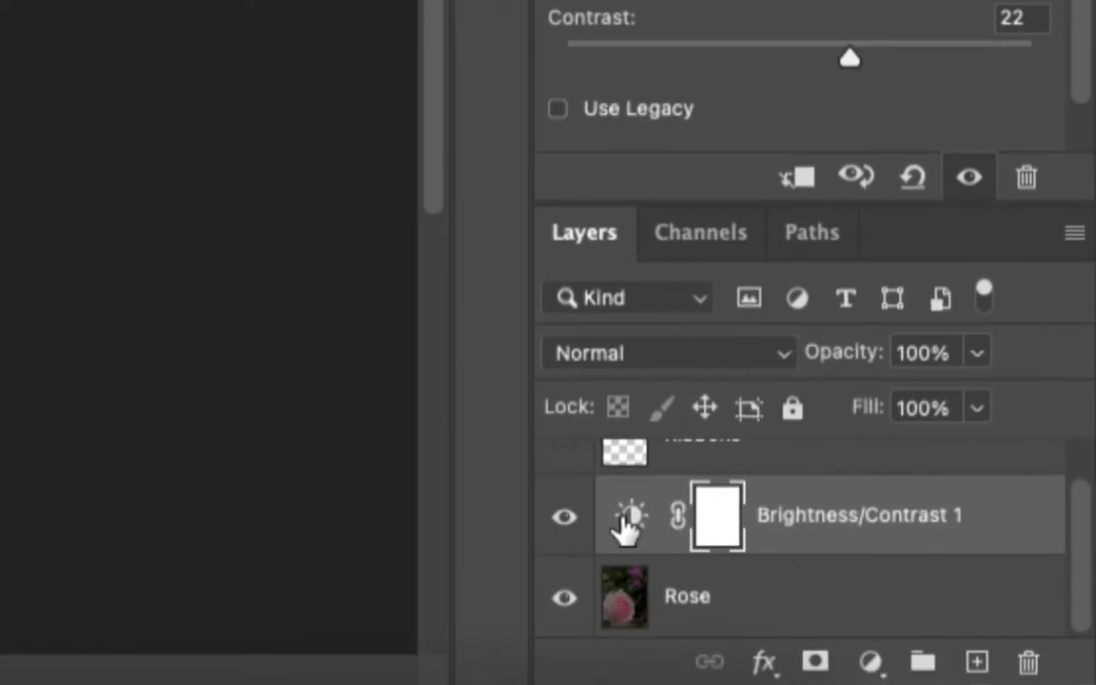
left_click(563, 521)
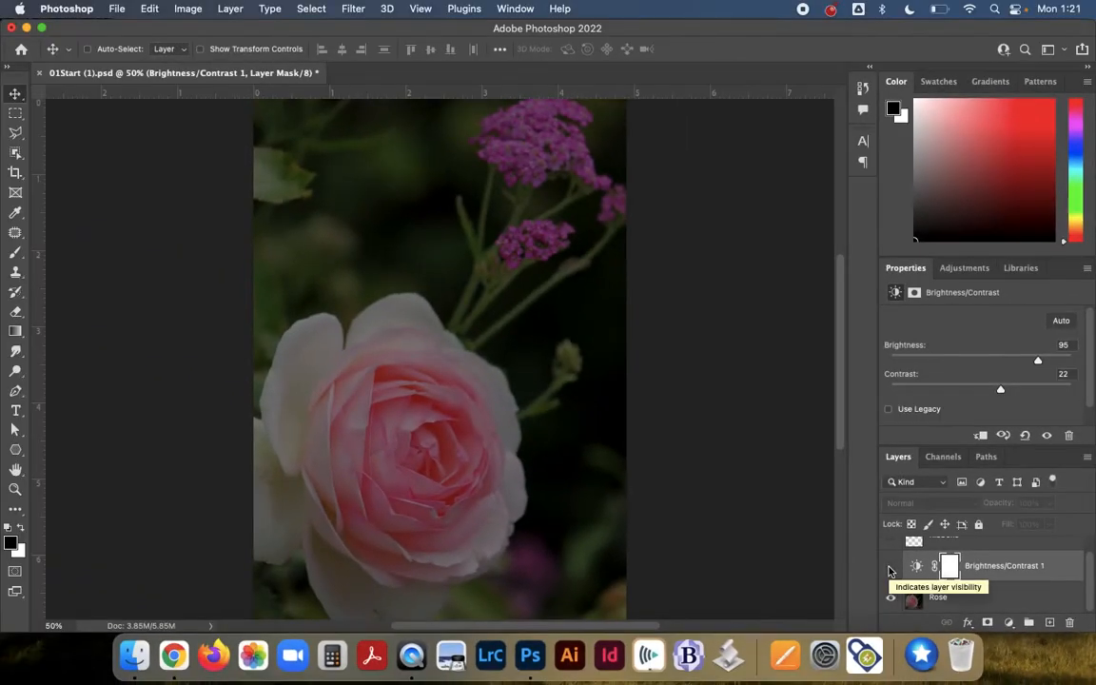
left_click(890, 571)
left_click(891, 571)
left_click(891, 570)
left_click(890, 571)
left_click(890, 571)
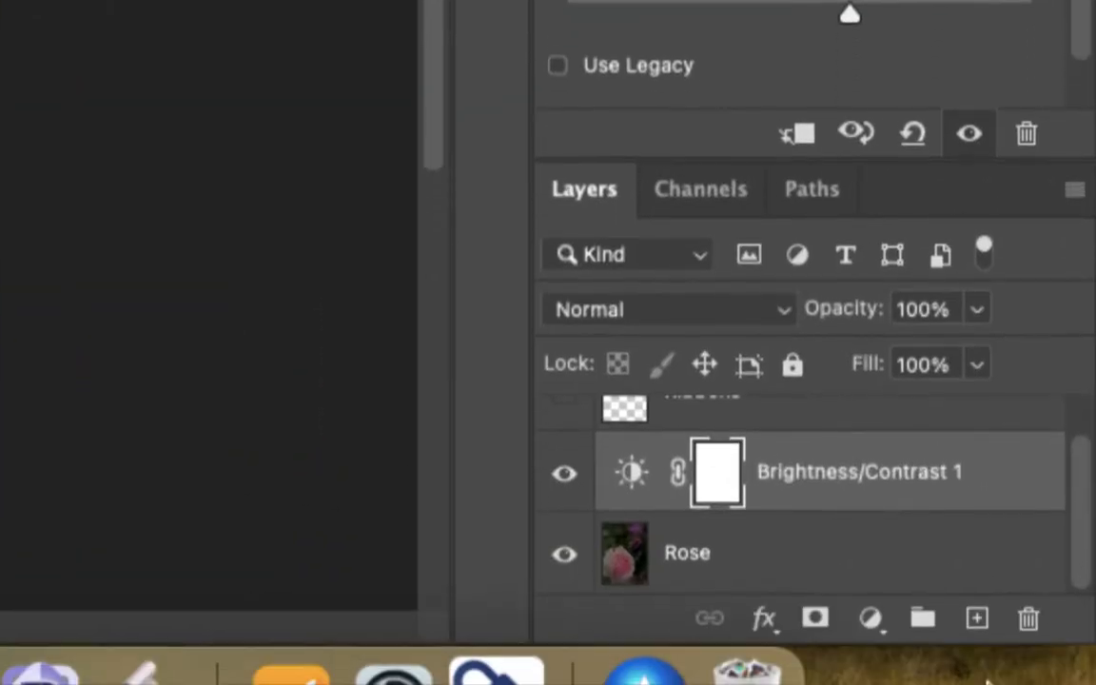
Select the Ribbons layer above the Brightness/Contrast adjustment and make it visible
scroll(729, 506, "up", 1)
scroll(724, 506, "down", 1)
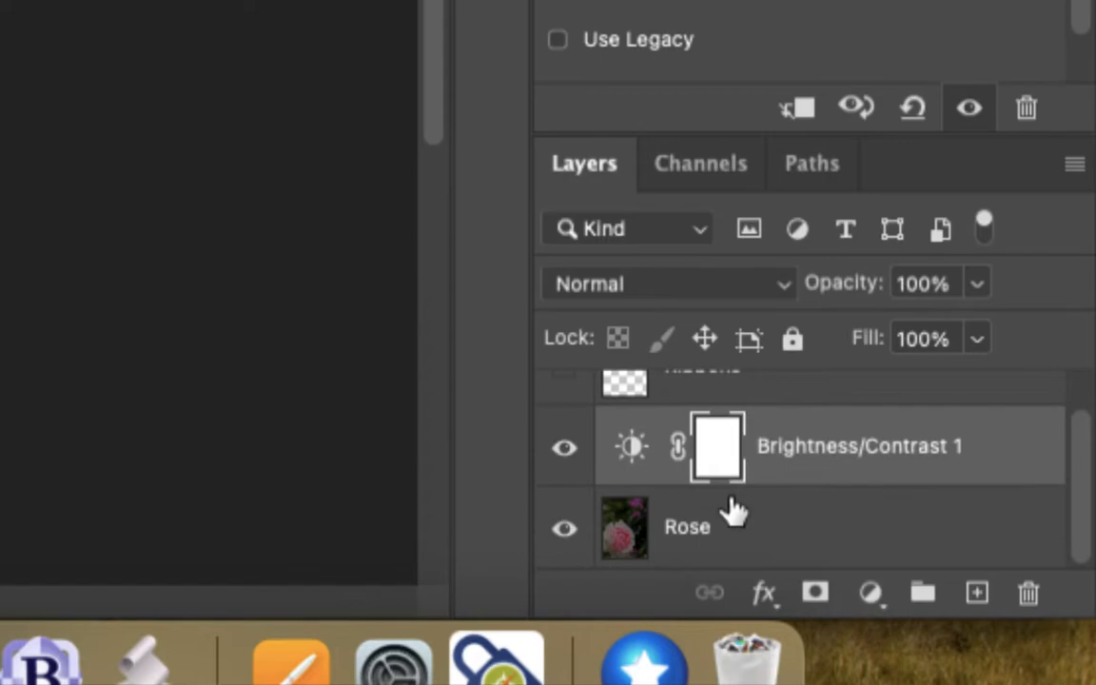
scroll(729, 484, "up", 1)
mouse_move(773, 506)
left_mouse_down()
mouse_move(751, 398)
mouse_move(779, 411)
mouse_move(778, 519)
left_mouse_up()
scroll(657, 538, "down", 1)
scroll(657, 538, "up", 1)
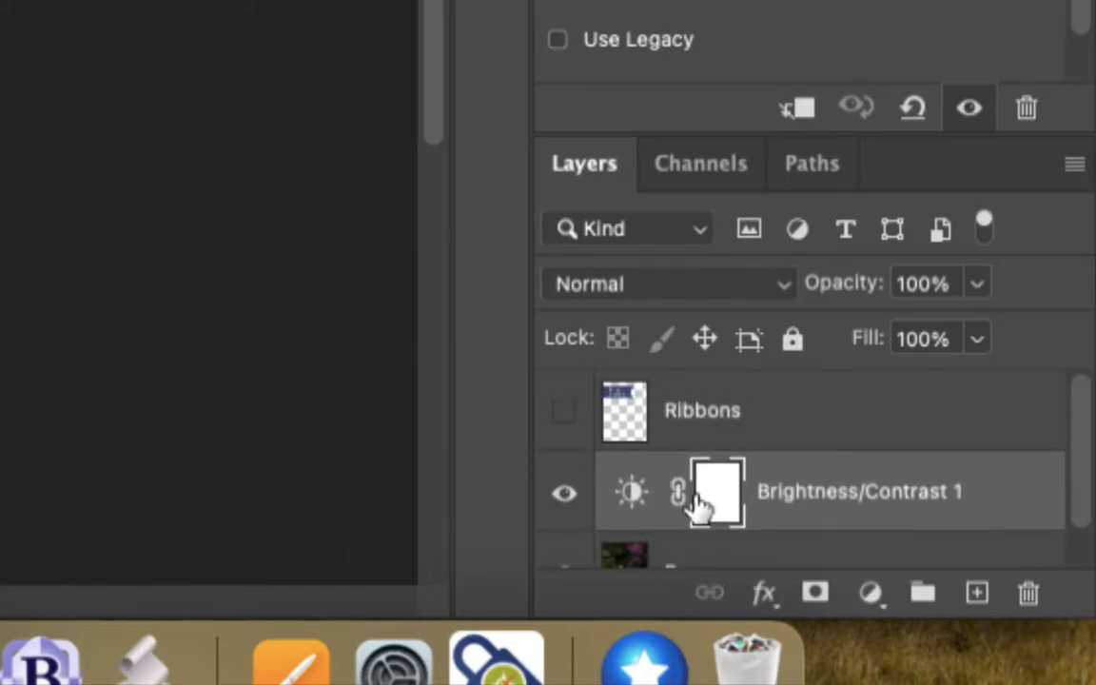
left_click(709, 424)
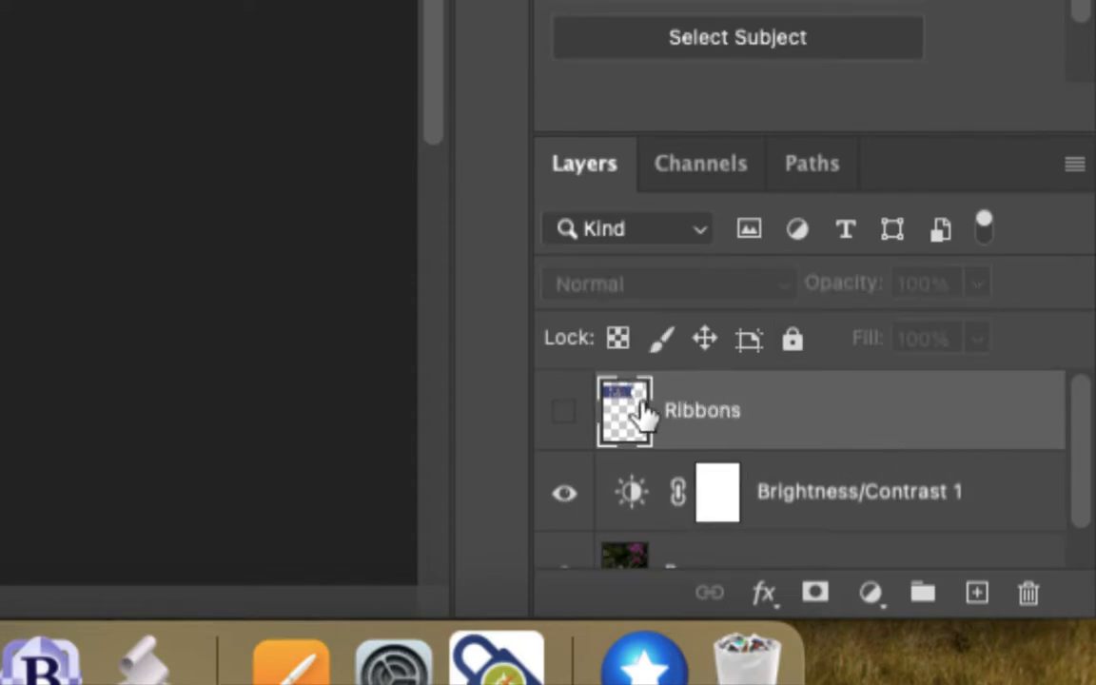
left_click(563, 423)
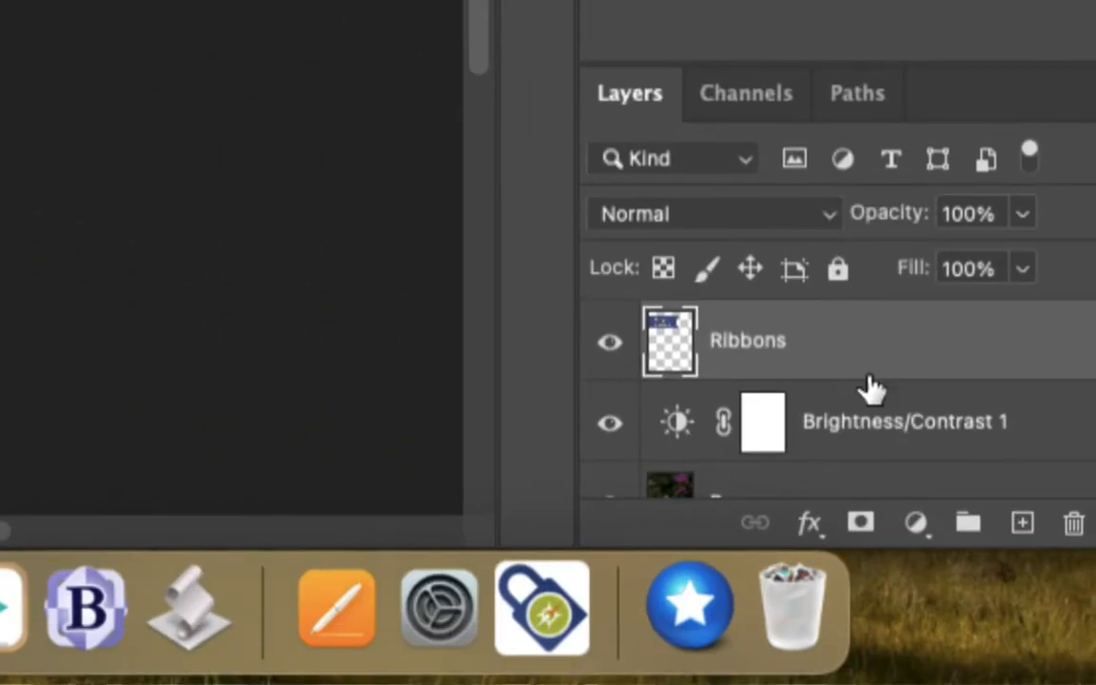
scroll(882, 350, "down", 1)
scroll(881, 350, "up", 1)
scroll(816, 464, "down", 1)
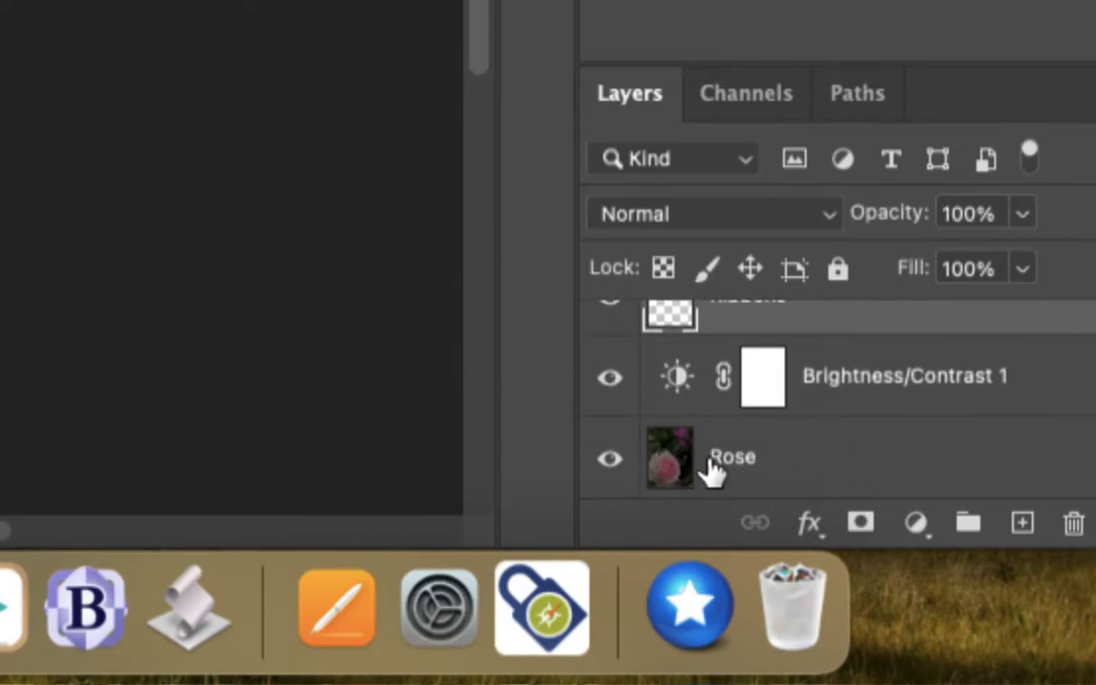
scroll(714, 469, "up", 1)
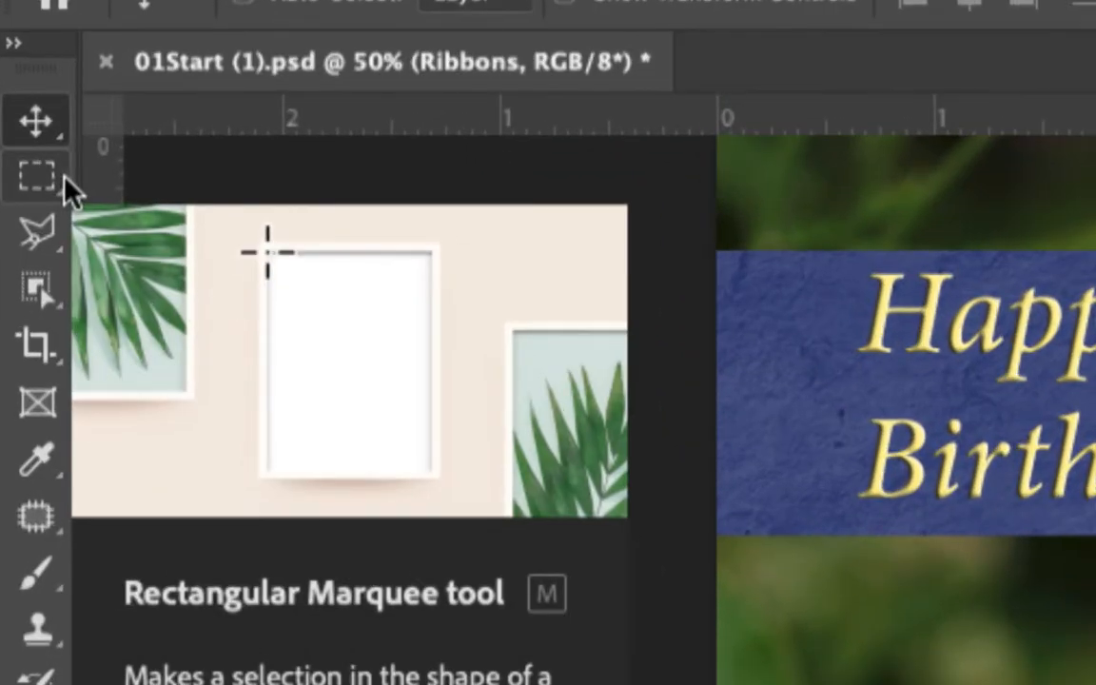
Make a rectangular marquee selection across the lower half of the rose, from inside the bloom to the photo's right edge
left_click(63, 181)
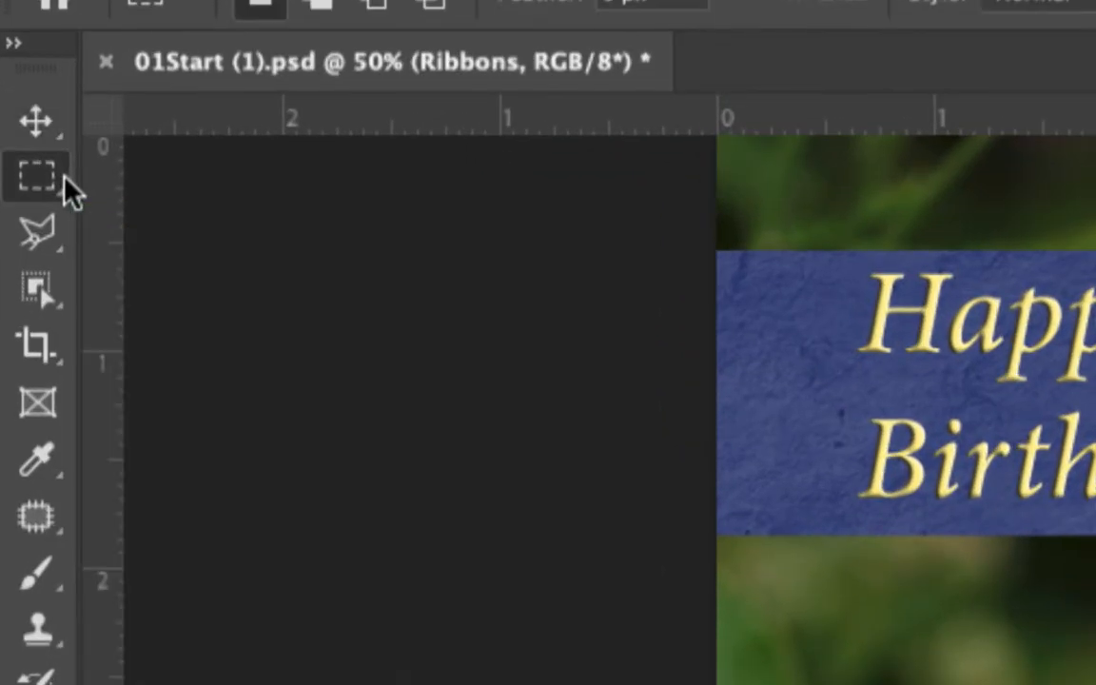
right_click(64, 180)
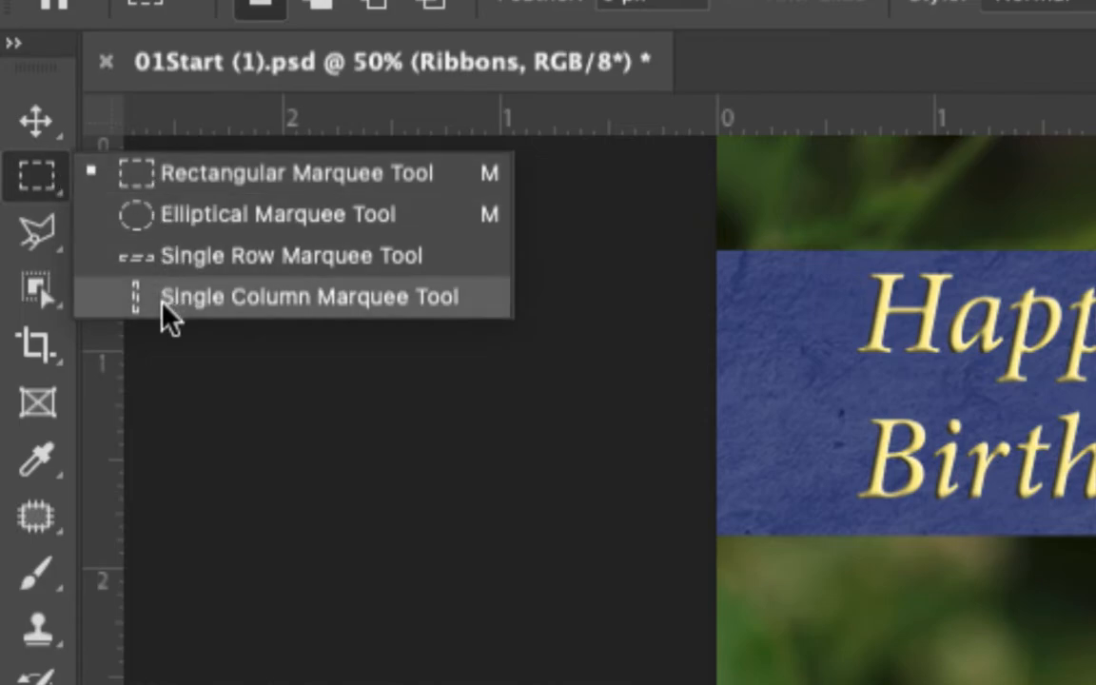
left_click(45, 172)
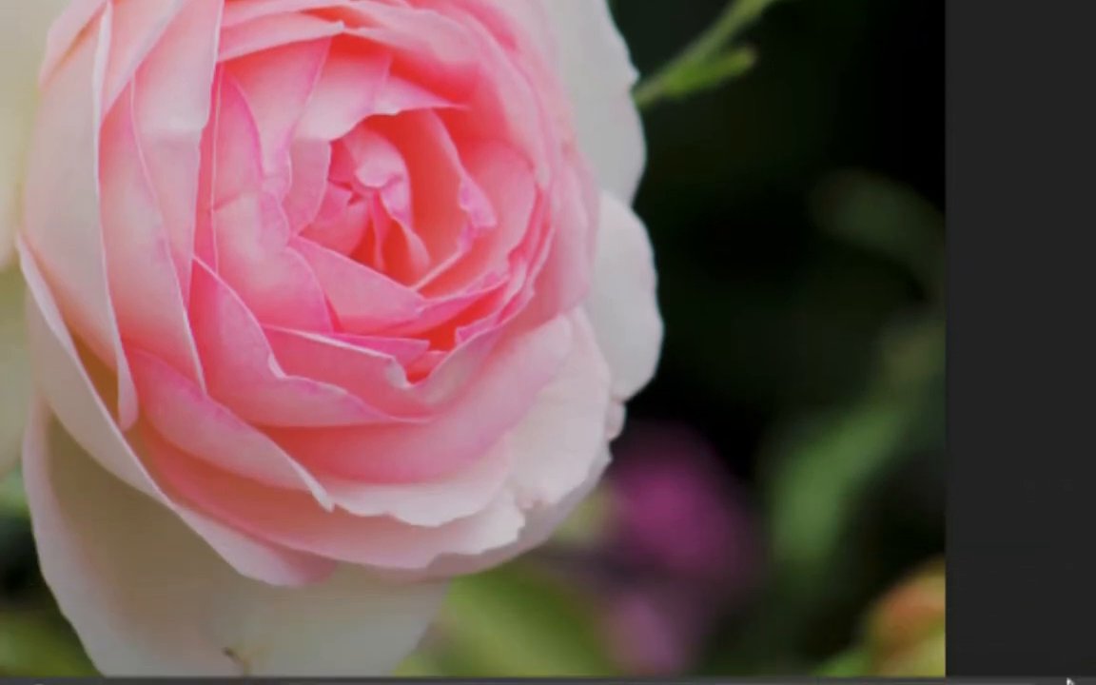
left_click_drag(1001, 587, 143, 127)
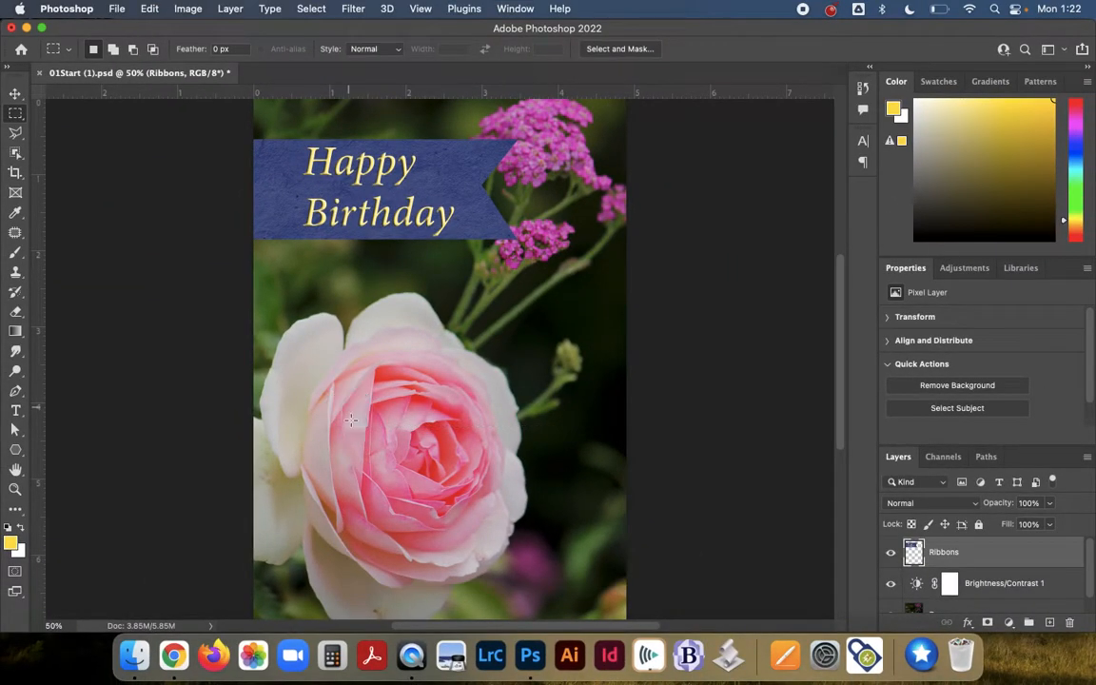
left_click_drag(372, 440, 658, 544)
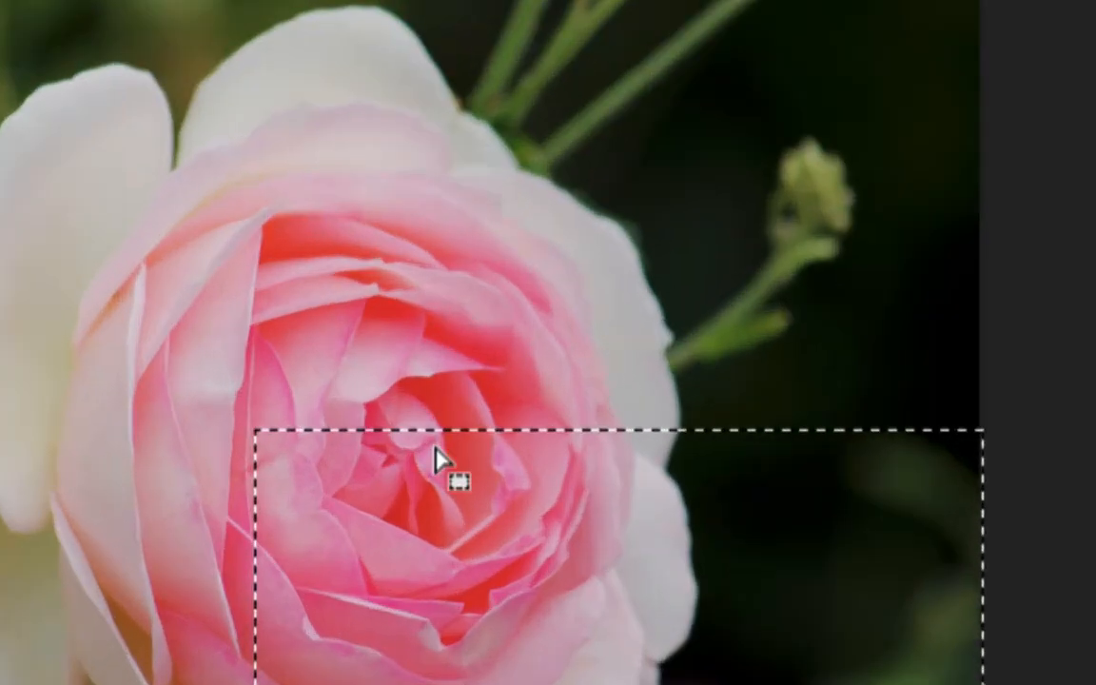
left_click_drag(245, 421, 983, 661)
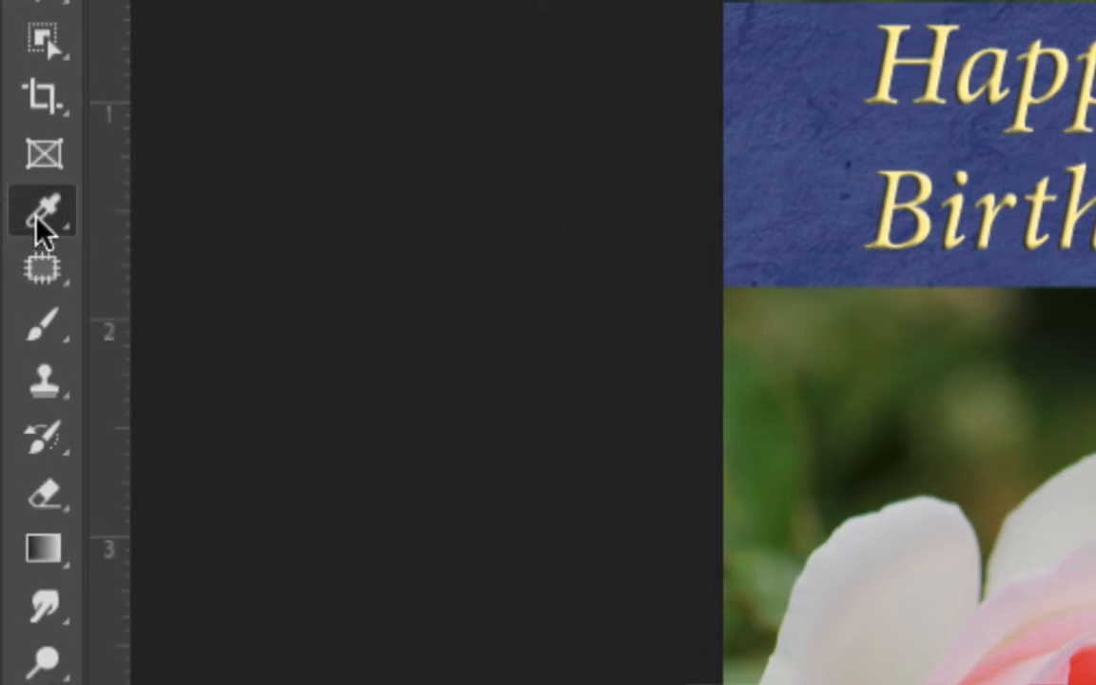
Sample the dark blue of the Happy Birthday ribbon as the foreground color with the Eyedropper
left_click(38, 219)
left_click(799, 203)
left_click_drag(795, 201, 847, 189)
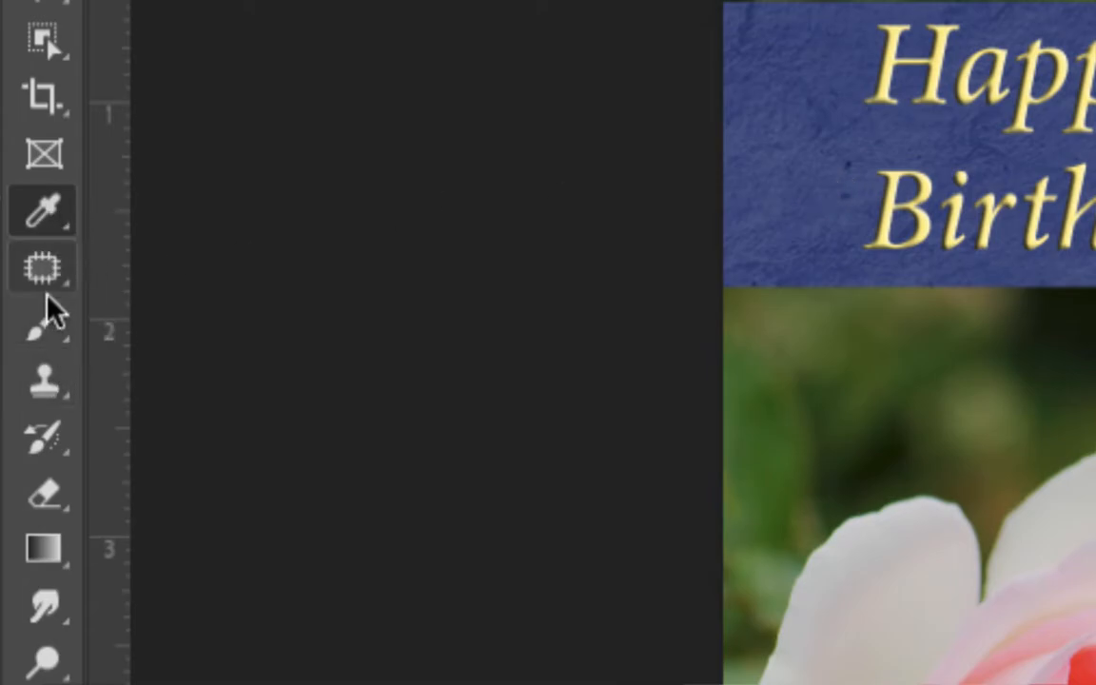
Paint the whole rectangular selection dark blue on the Ribbons layer with a 118 px Hard Round brush
left_click(47, 333)
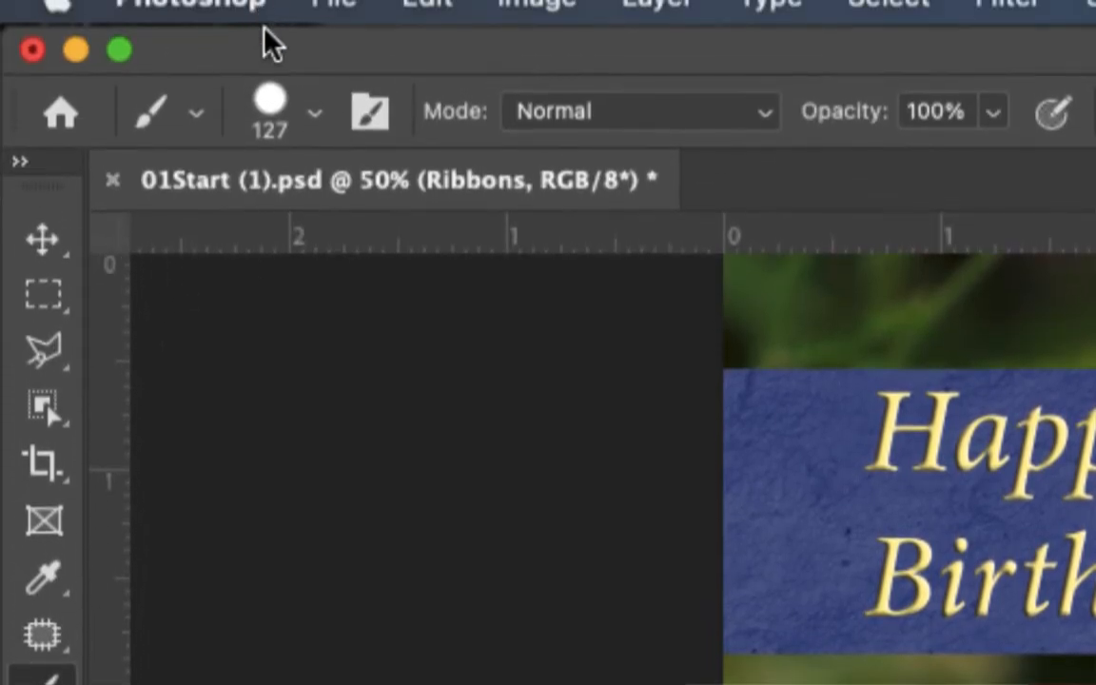
left_click(317, 112)
mouse_move(407, 252)
left_mouse_down()
mouse_move(320, 244)
mouse_move(391, 253)
left_mouse_up()
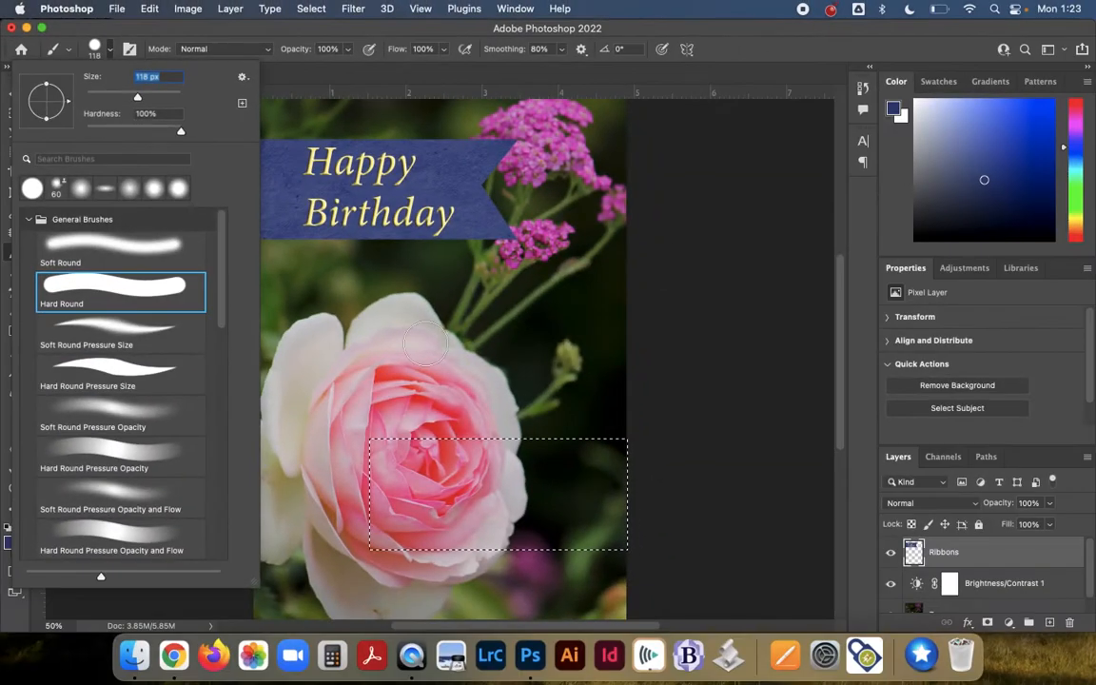
mouse_move(438, 426)
left_mouse_down()
mouse_move(401, 596)
mouse_move(610, 276)
mouse_move(413, 659)
mouse_move(694, 339)
mouse_move(512, 601)
mouse_move(643, 428)
mouse_move(642, 650)
left_mouse_up()
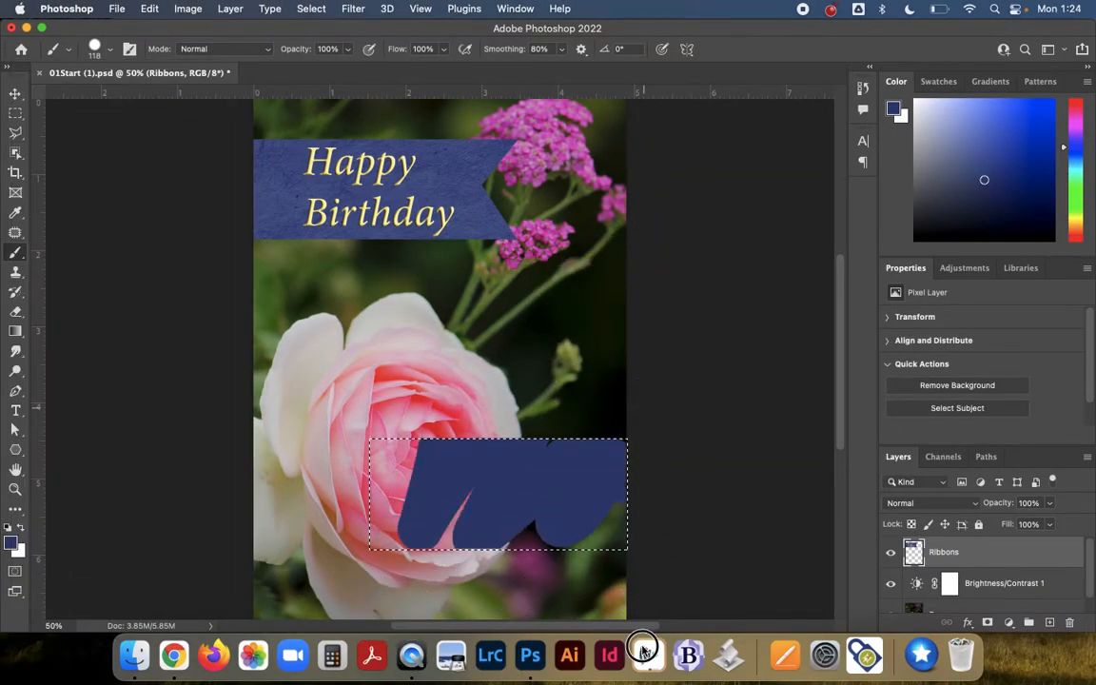
mouse_move(618, 568)
left_mouse_down()
mouse_move(594, 538)
mouse_move(388, 542)
mouse_move(263, 530)
mouse_move(386, 308)
mouse_move(420, 299)
mouse_move(384, 578)
mouse_move(380, 461)
mouse_move(447, 364)
mouse_move(403, 519)
left_mouse_up()
mouse_move(497, 439)
left_mouse_down()
mouse_move(473, 526)
mouse_move(651, 534)
left_mouse_up()
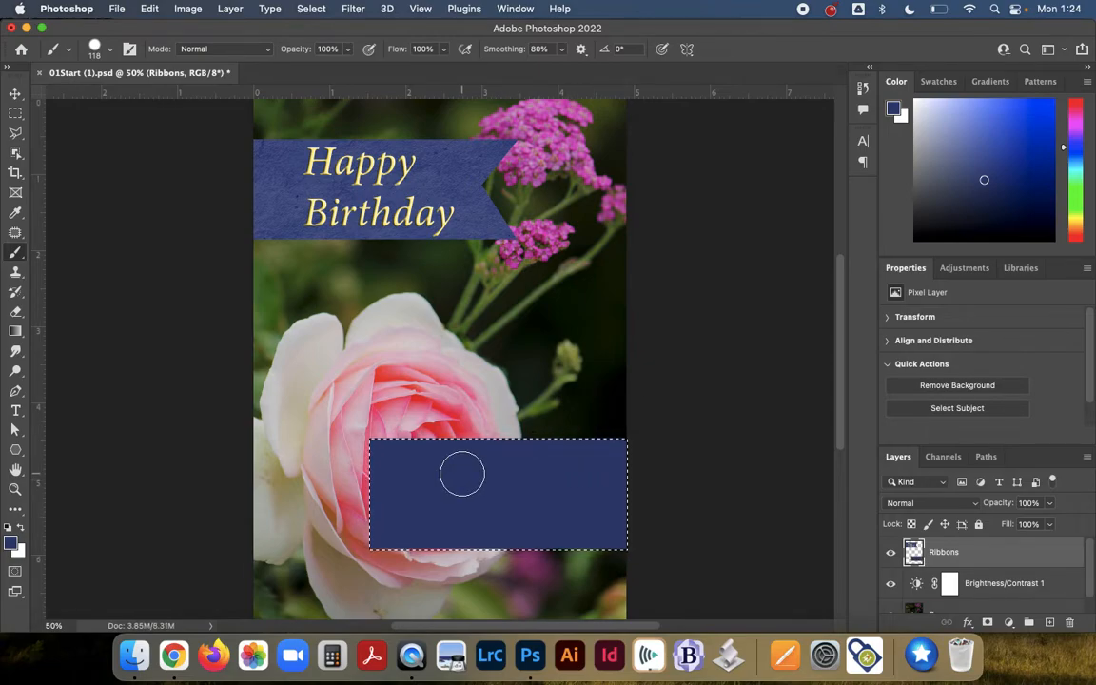
Deselect the marquee around the painted blue rectangle
key("super+d")
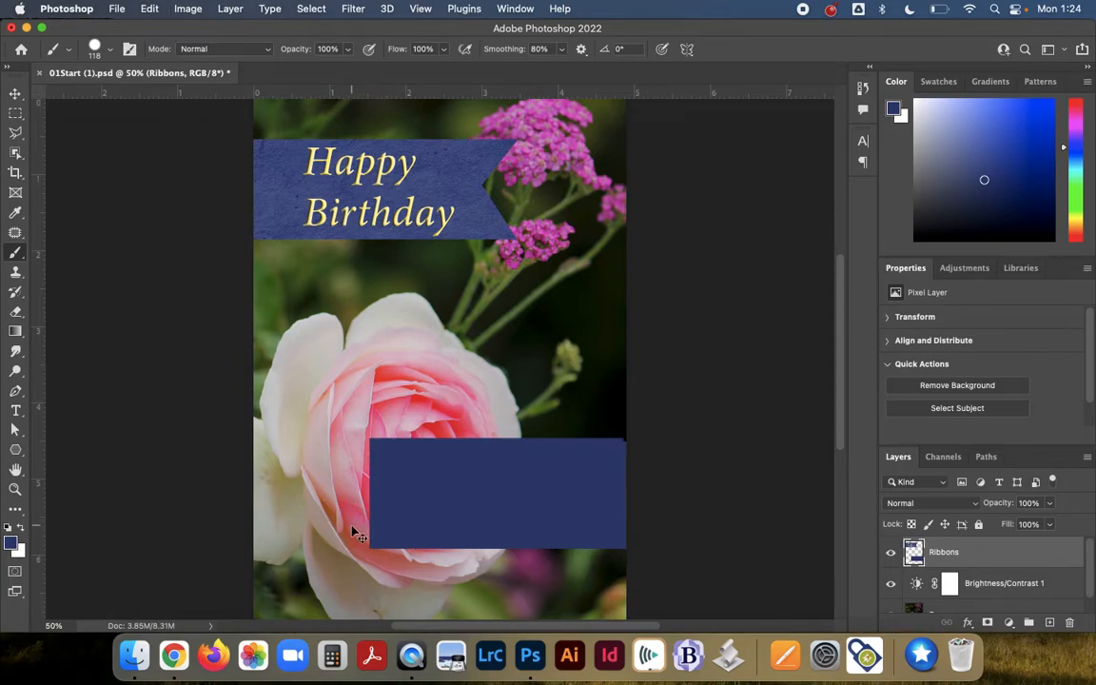
key("super+z")
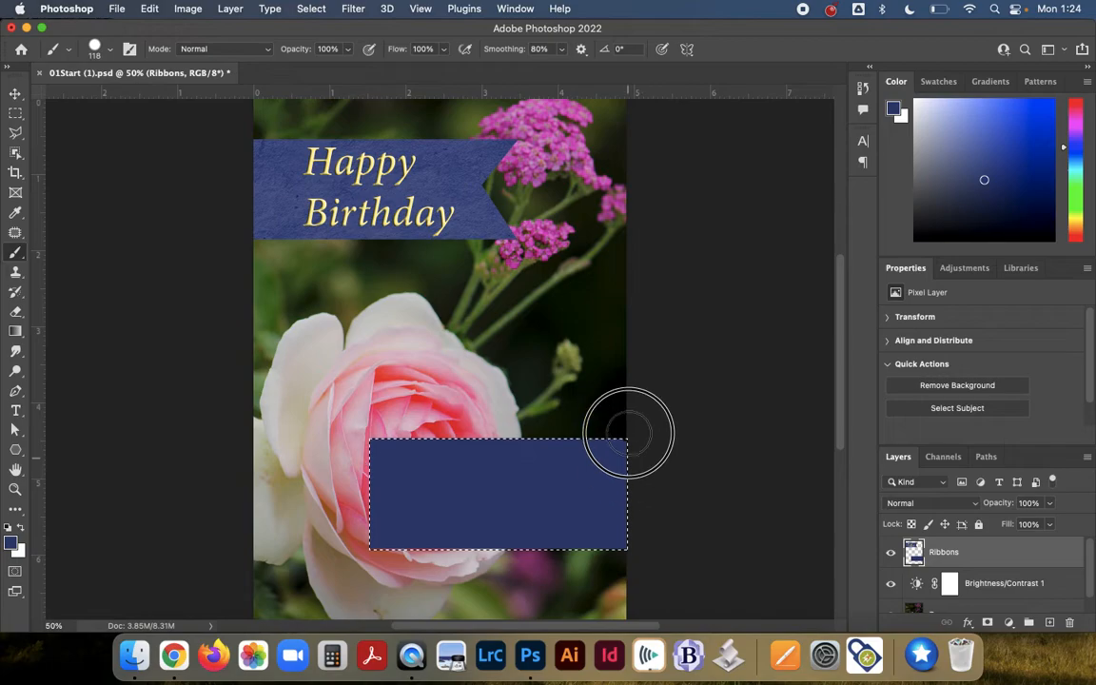
key("super+d")
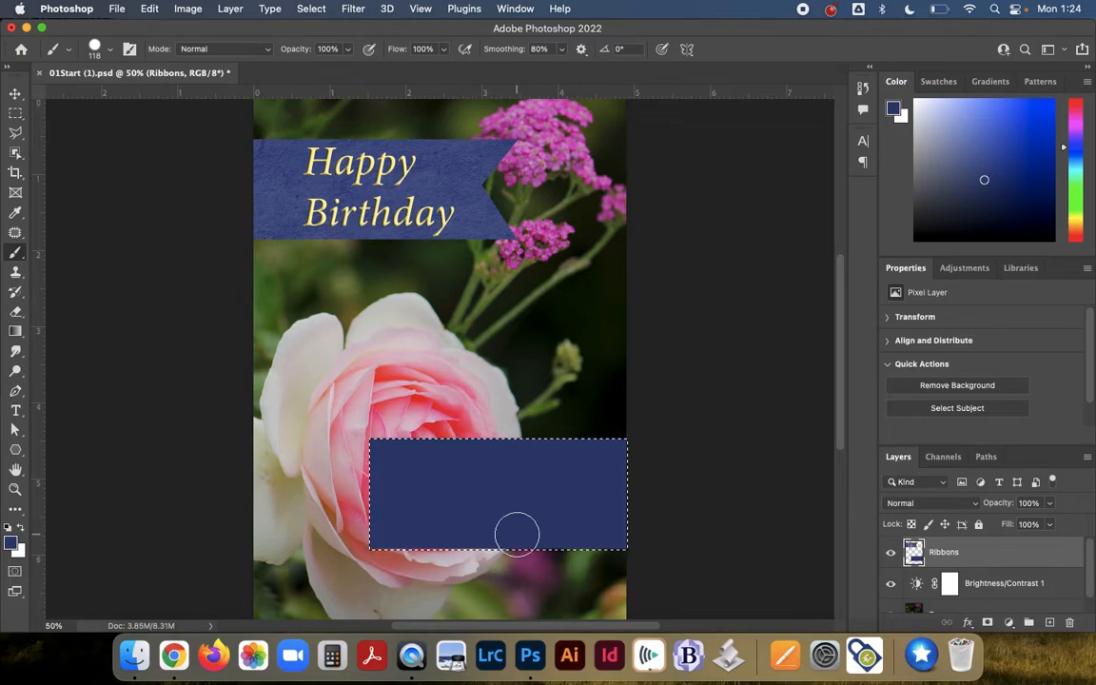
key("super+d")
Examine the card at magnifications up to 3200% and return to the full-page view
key("super+equal")
key("super+equal")
key("super+equal")
key("super+equal")
key("super+equal")
key("super+equal")
key("super+equal")
key("super+equal")
key("super+equal")
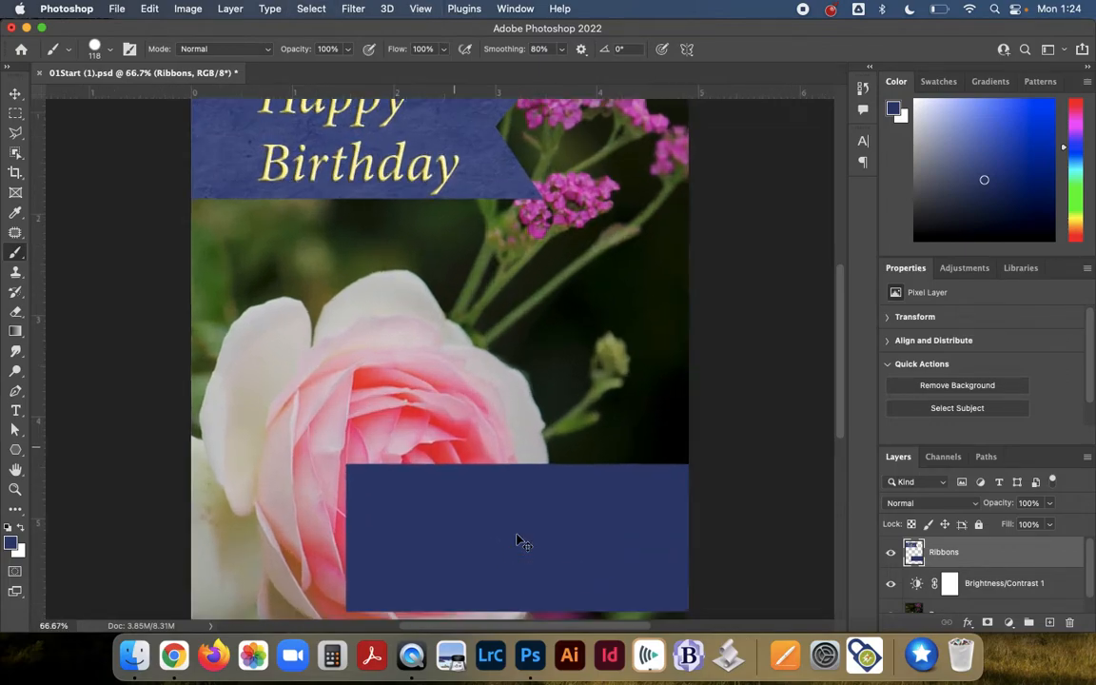
key("super+equal")
key("super+equal")
key("super+equal")
key("super+equal")
key("super+equal")
key("super+equal")
key("super+equal")
key("super+equal")
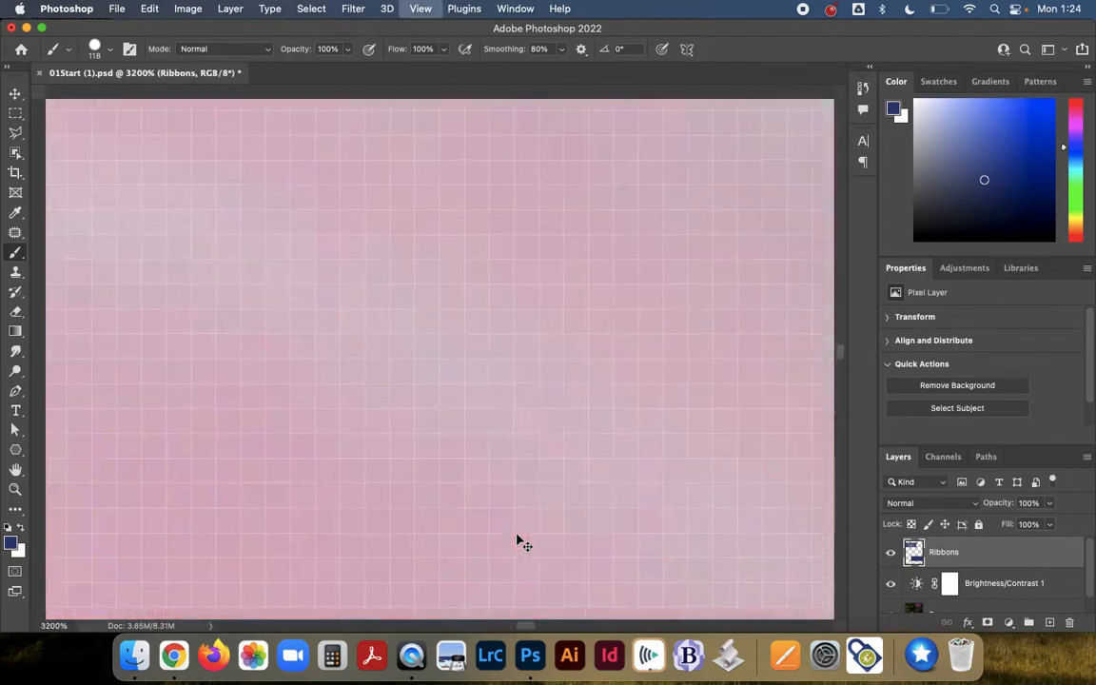
key("super+minus")
key("super+minus")
key("super+minus")
key("super+minus")
key("super+minus")
key("super+minus")
key("super+minus")
key("super+minus")
key("super+minus")
key("super+minus")
key("super+minus")
key("super+minus")
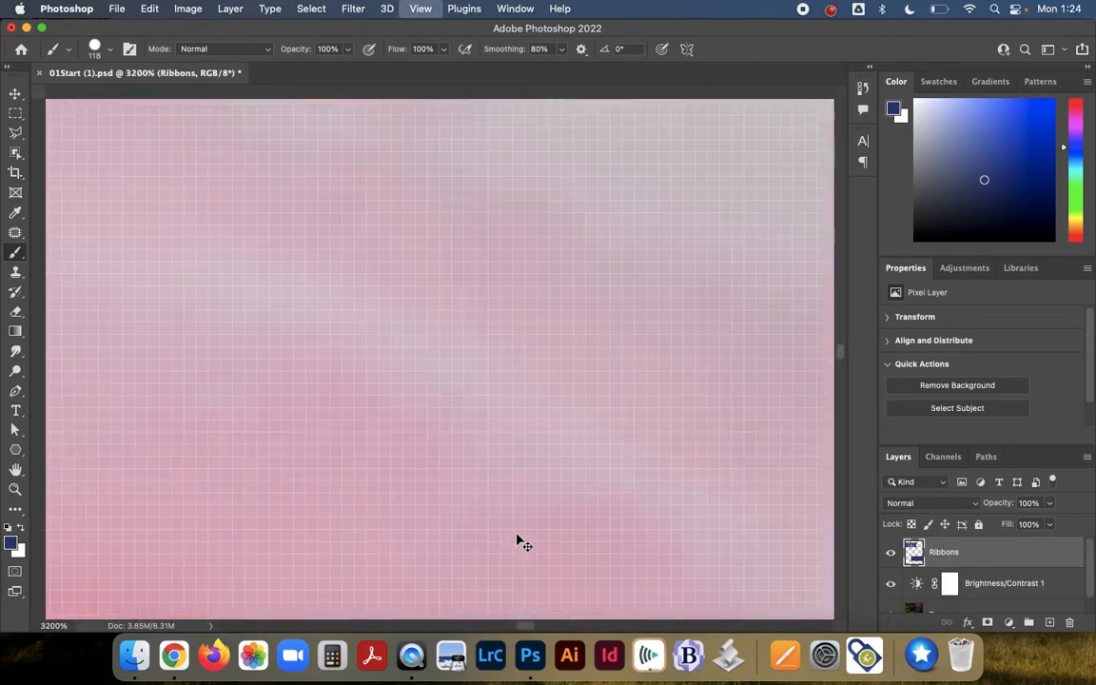
key("super+minus")
key("super+minus")
key("super+minus")
key("super+minus")
key("super+minus")
key("super+minus")
key("super+minus")
key("super+minus")
key("super+minus")
key("super+minus")
key("super+minus")
key("super+minus")
key("super+minus")
key("super+minus")
key("super+minus")
key("super+minus")
key("super+minus")
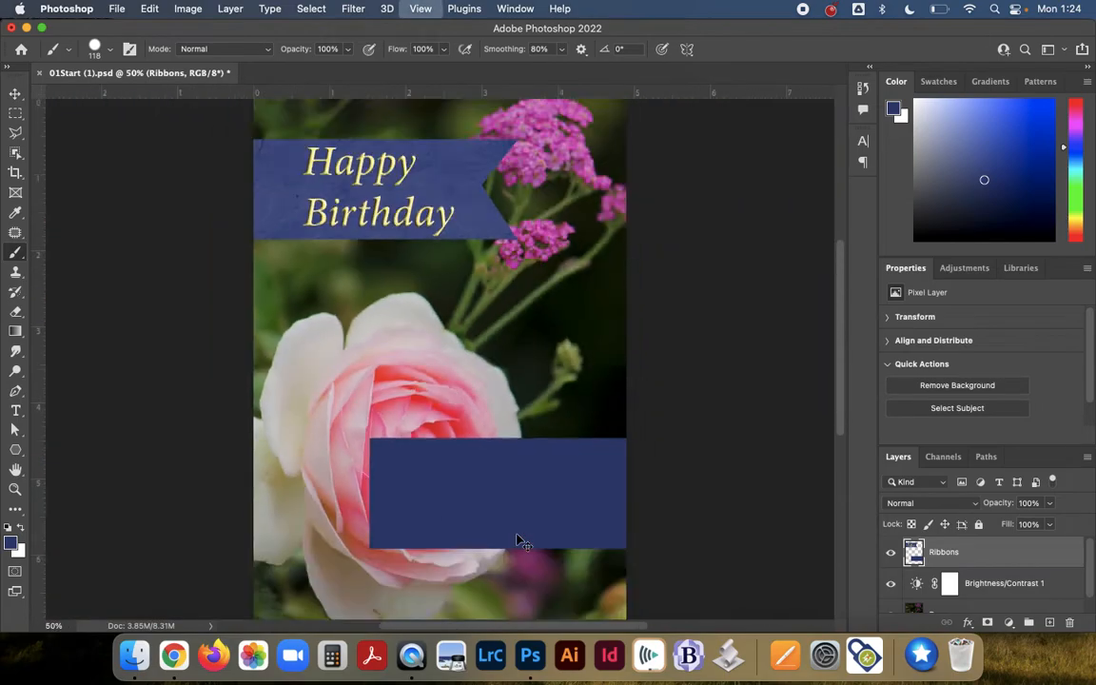
key("super+0")
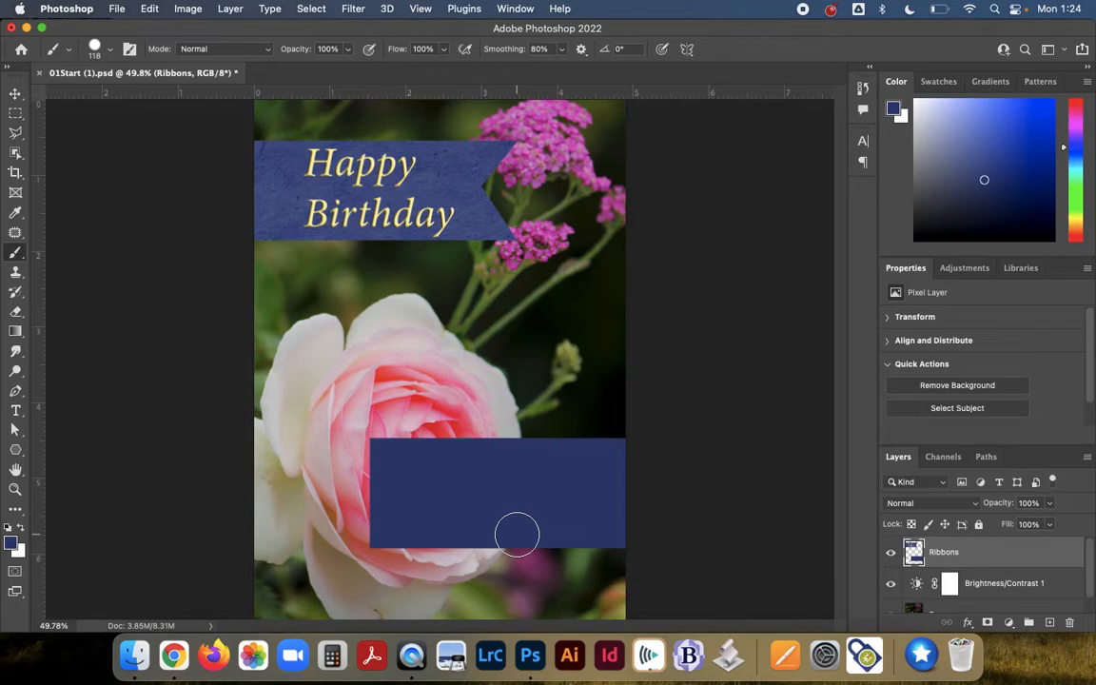
Examine the rose petals up close at up to 600% and fit the whole card in view again
key("super+plus")
key("super+plus")
key("super+plus")
key("super+plus")
key("super+plus")
key("super+plus")
key("super+plus")
key("super+plus")
key("super+plus")
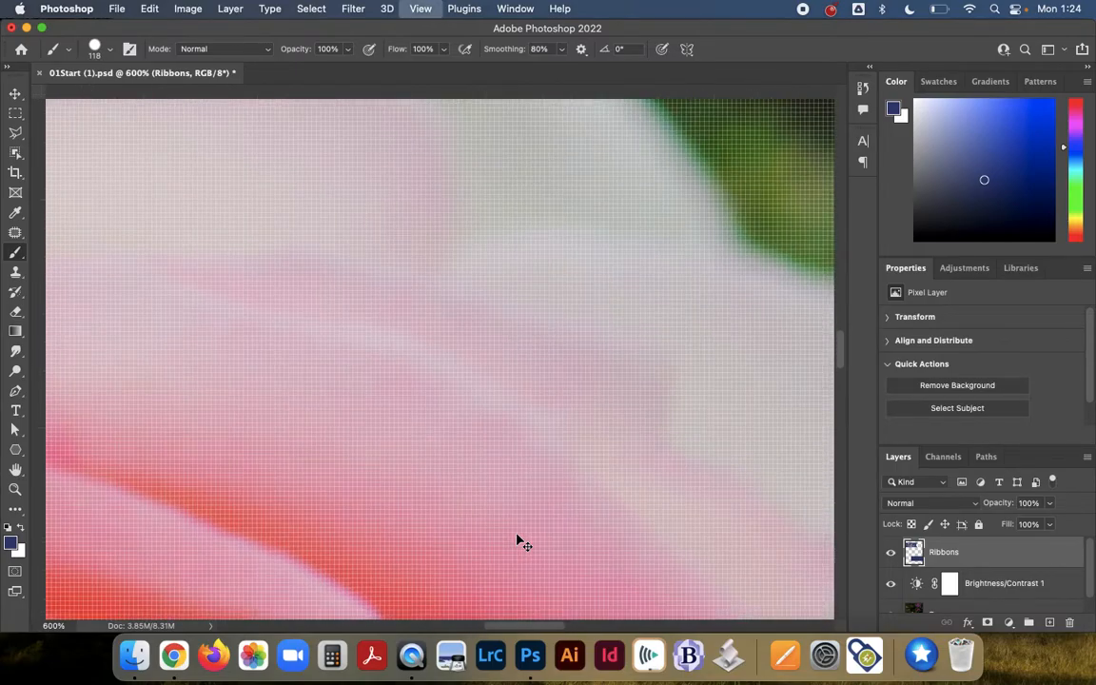
key("super+minus")
key("super+minus")
key("super+minus")
key("super+minus")
key("super+minus")
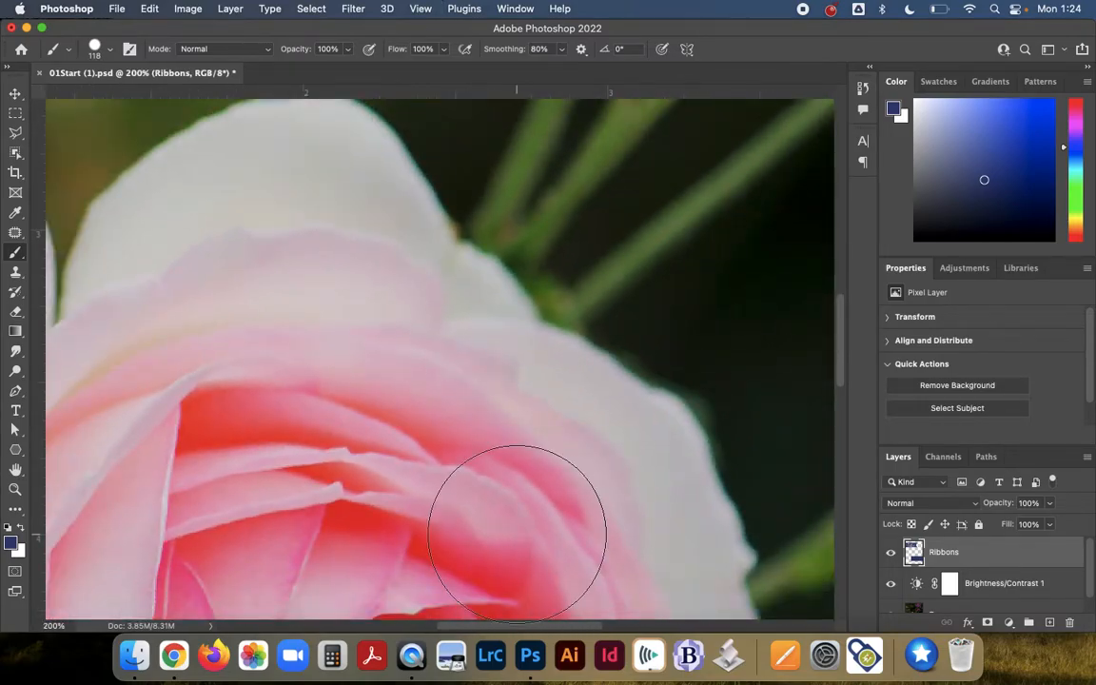
key("super+0")
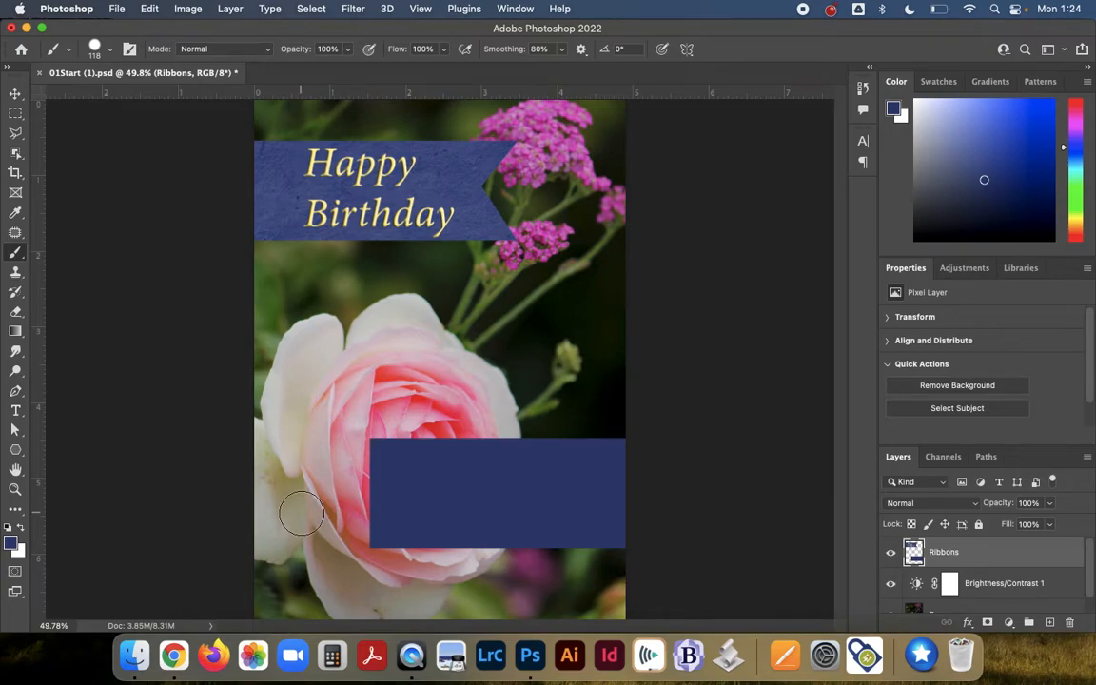
Examine the dark blue rectangle's left edge and the Happy Birthday ribbon's notched end at 200%
key("super+plus")
key("super+plus")
key("super+plus")
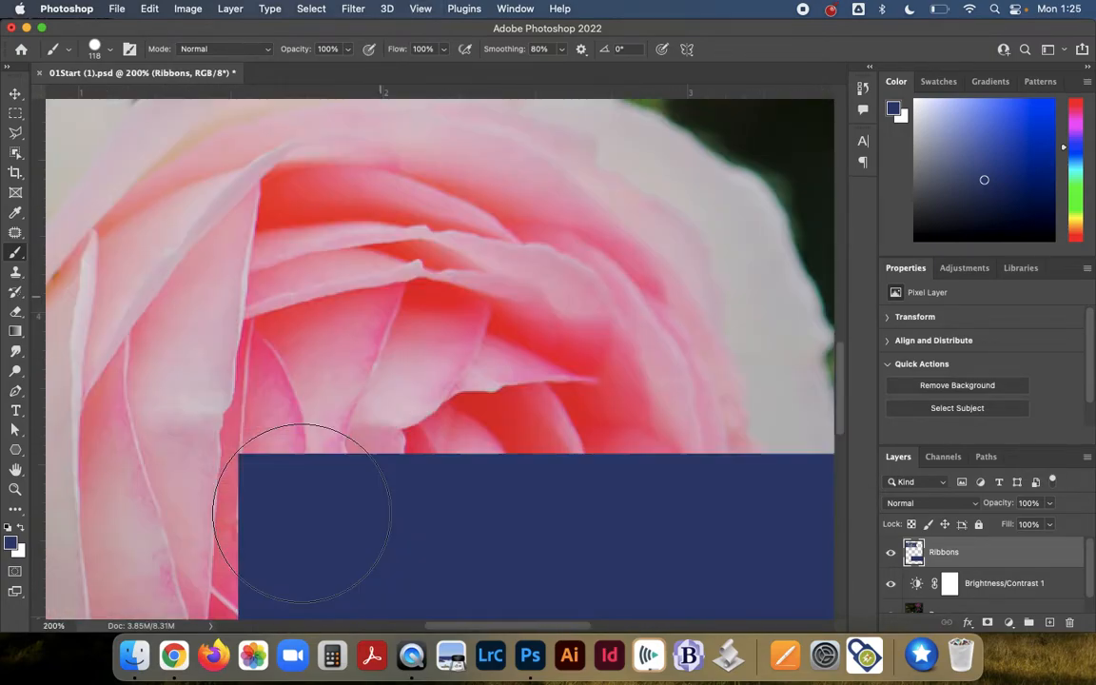
scroll(300, 513, "down", 5)
scroll(301, 514, "left", 2)
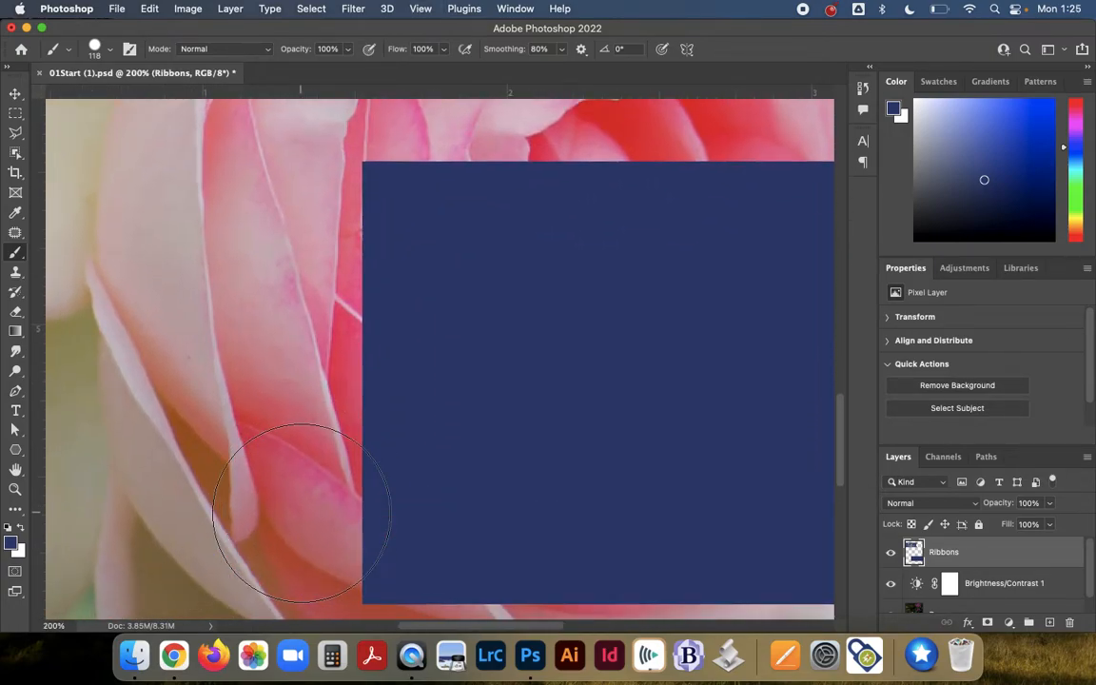
scroll(479, 353, "up", 5)
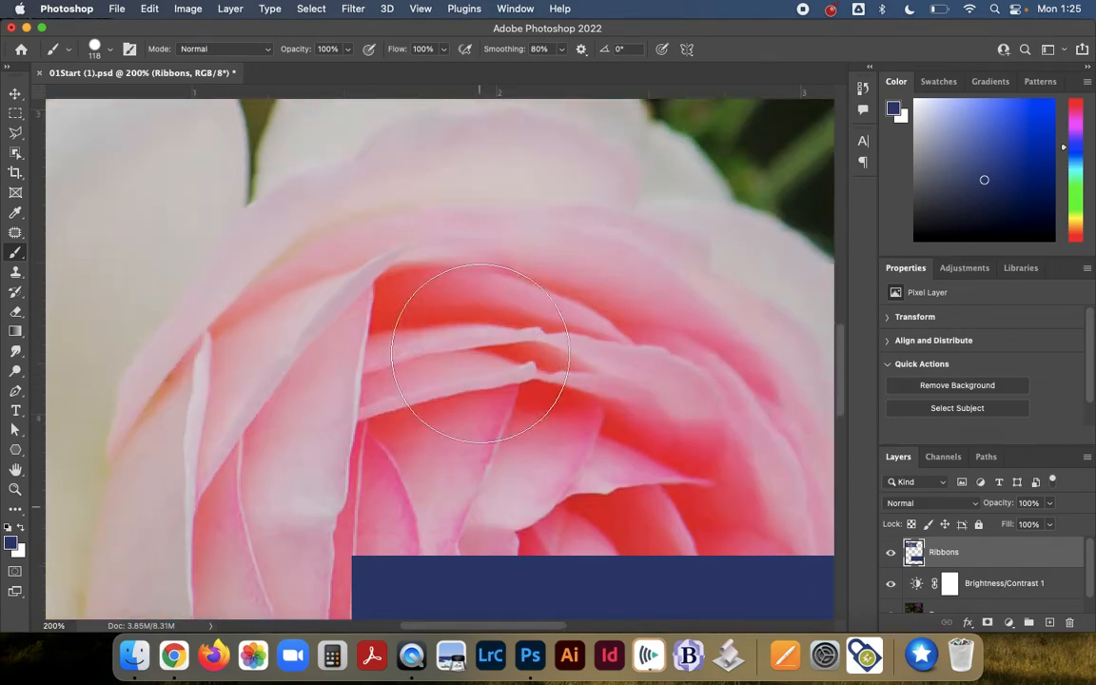
scroll(479, 353, "down", 10)
scroll(453, 367, "right", 5)
scroll(453, 367, "up", 3)
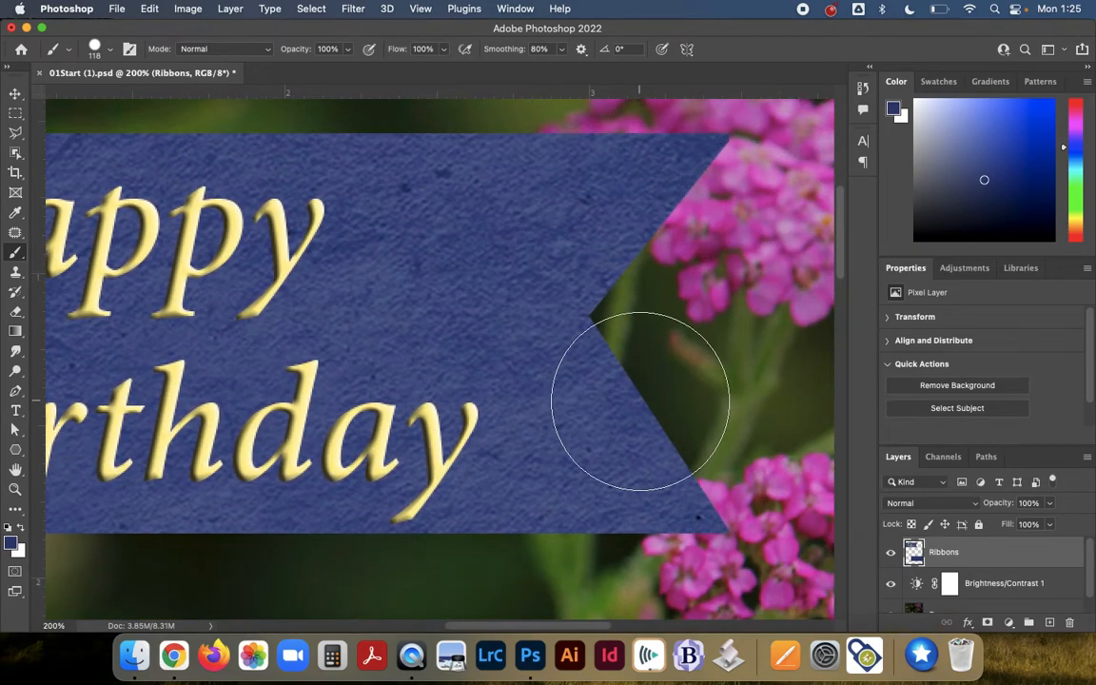
scroll(640, 401, "up", 10)
scroll(640, 400, "down", 3)
scroll(640, 401, "left", 3)
scroll(640, 401, "down", 2)
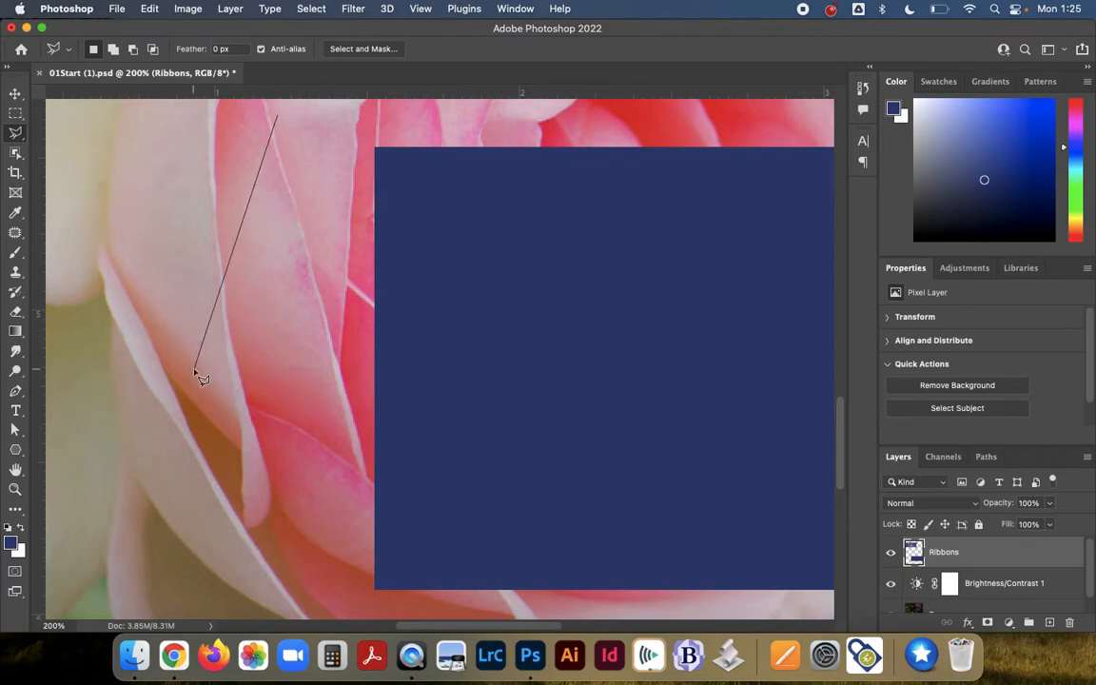
left_click(508, 253)
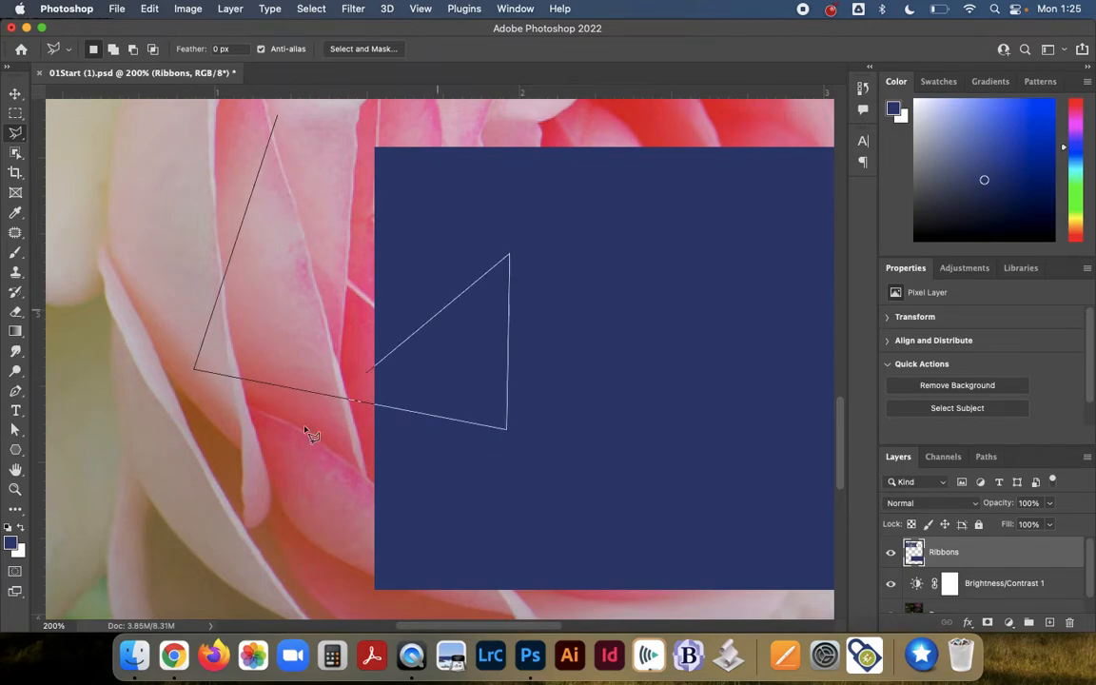
left_click(266, 462)
left_click(332, 341)
left_click(280, 107)
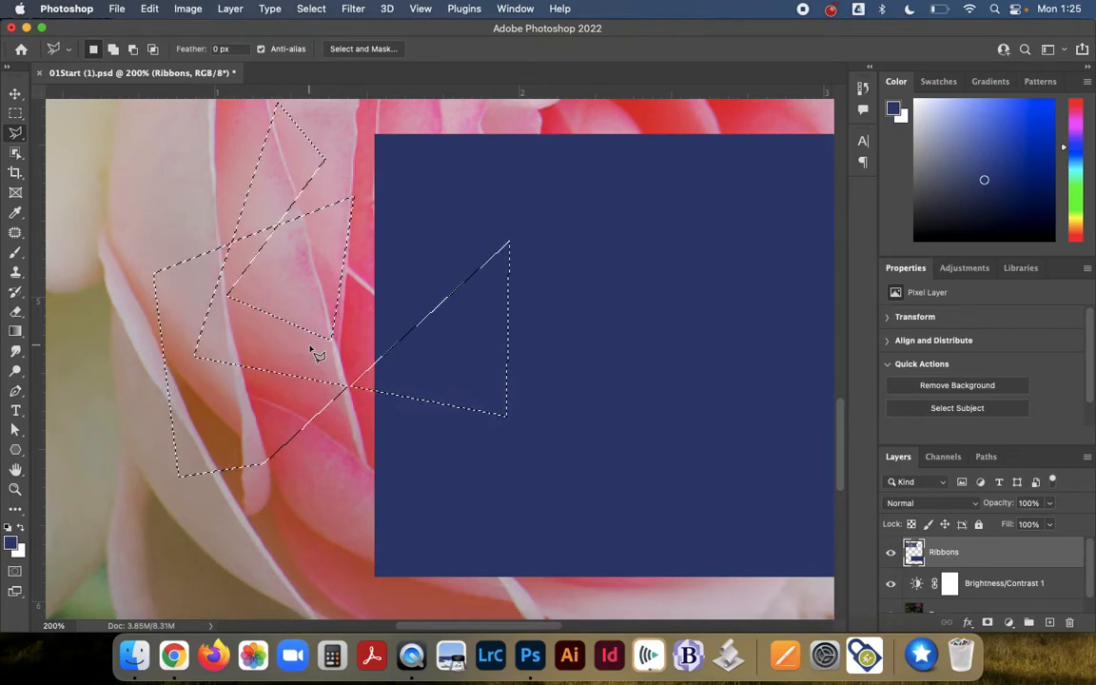
key("super+d")
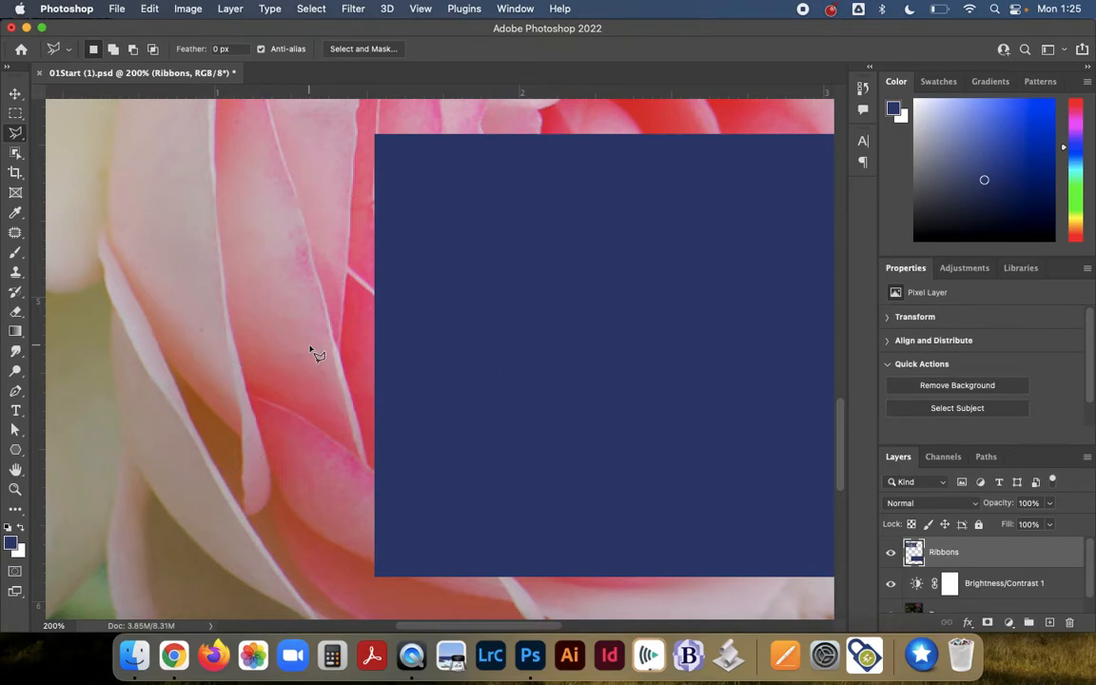
Cut a triangular notch from the dark blue rectangle's left end by deleting a Polygonal Lasso selection between its corners on the Ribbons layer
scroll(308, 307, "up", 1)
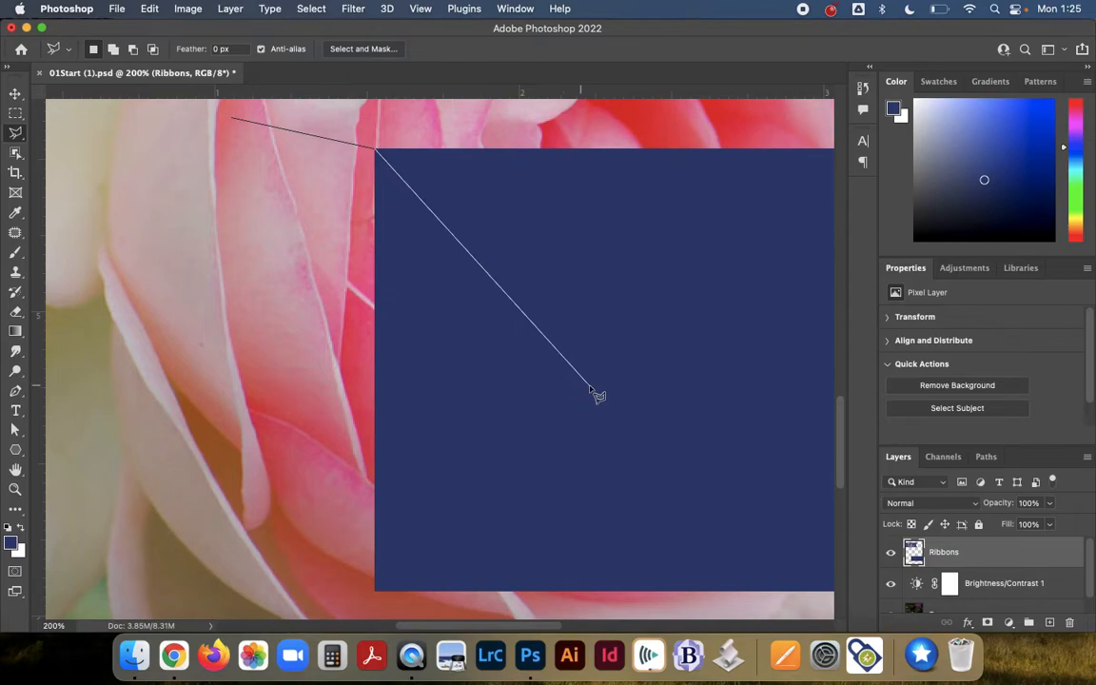
left_click(590, 387)
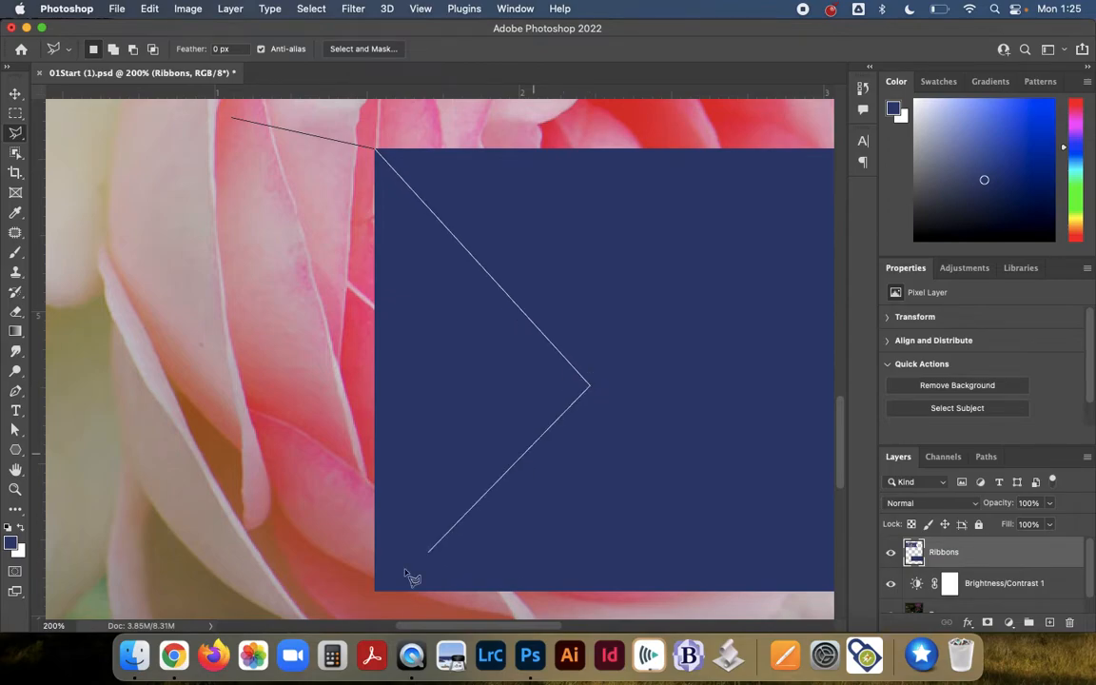
left_click(377, 590)
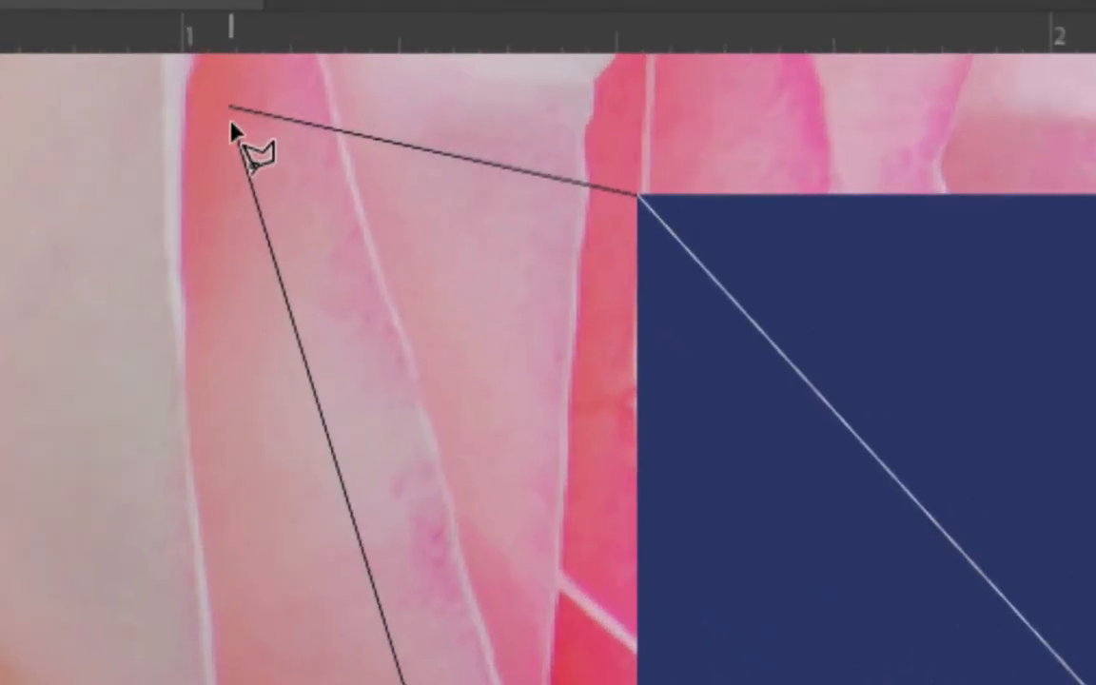
left_click(229, 111)
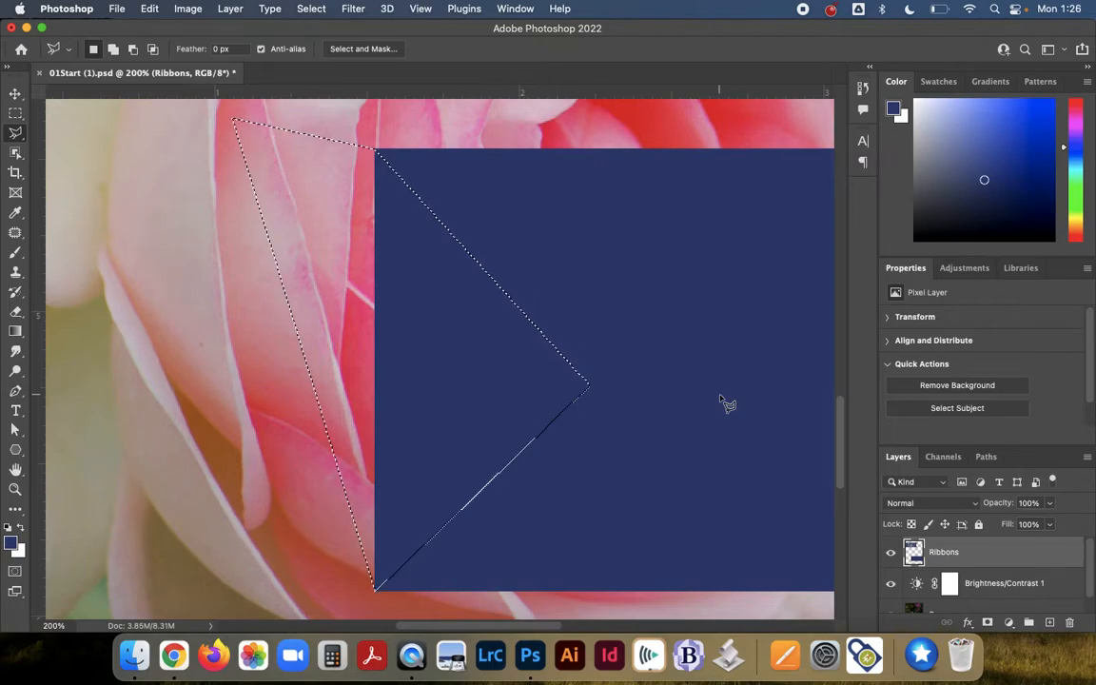
key("Delete")
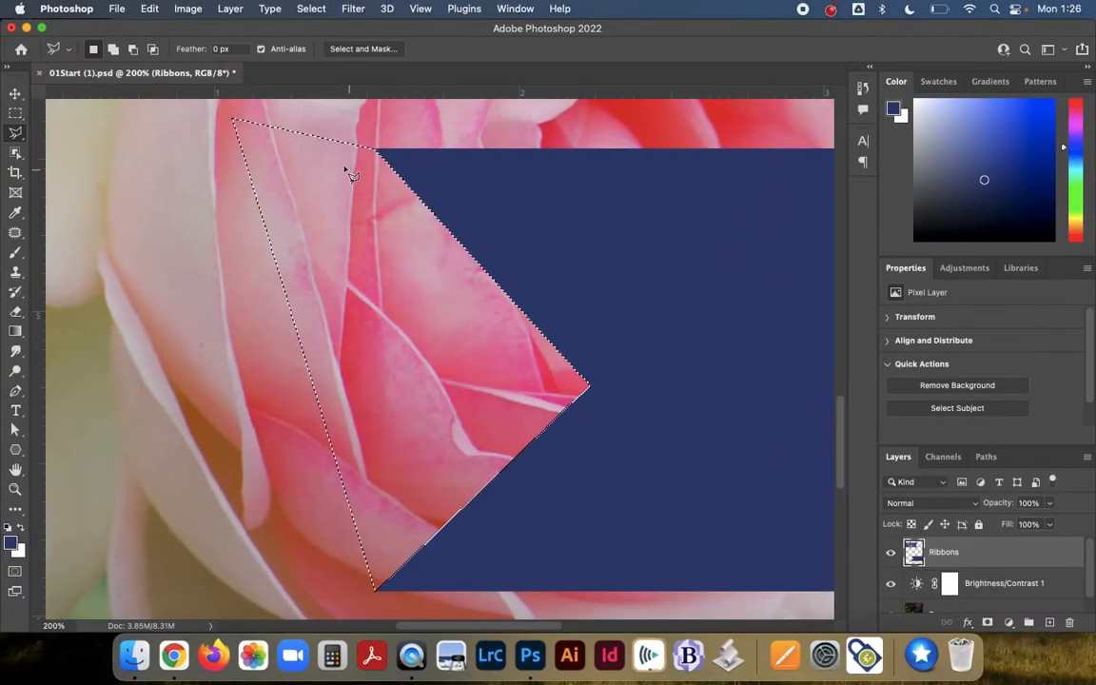
Try deleting the notch selection from the Rose layer and undo that deletion
scroll(980, 571, "down", 2)
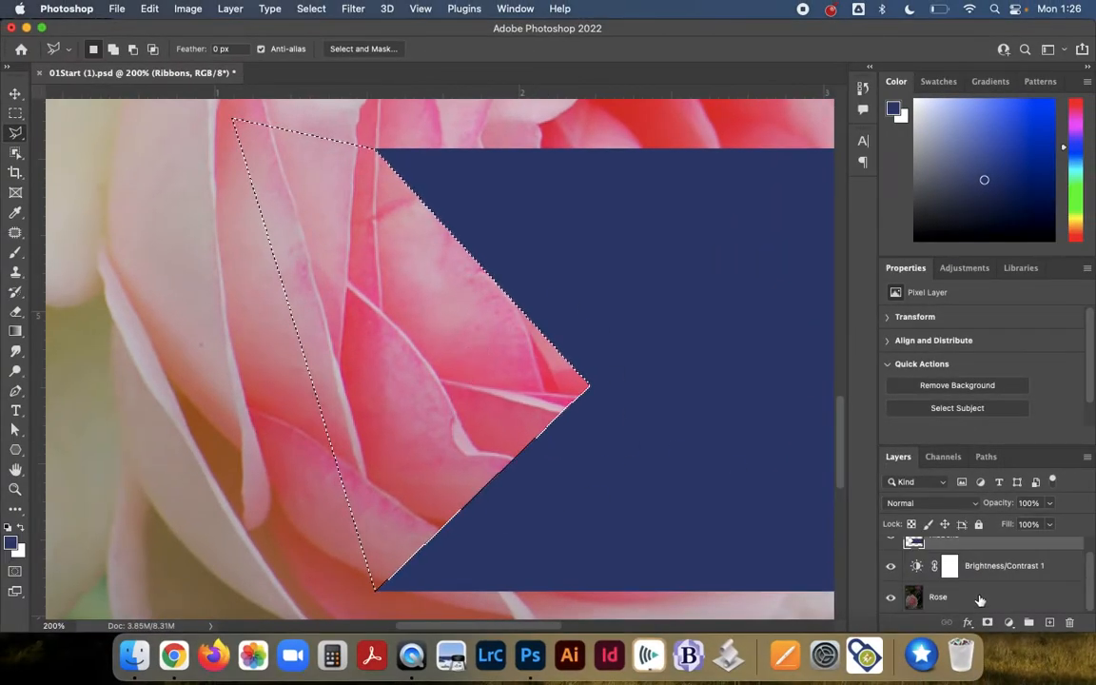
left_click(981, 598)
key("Delete")
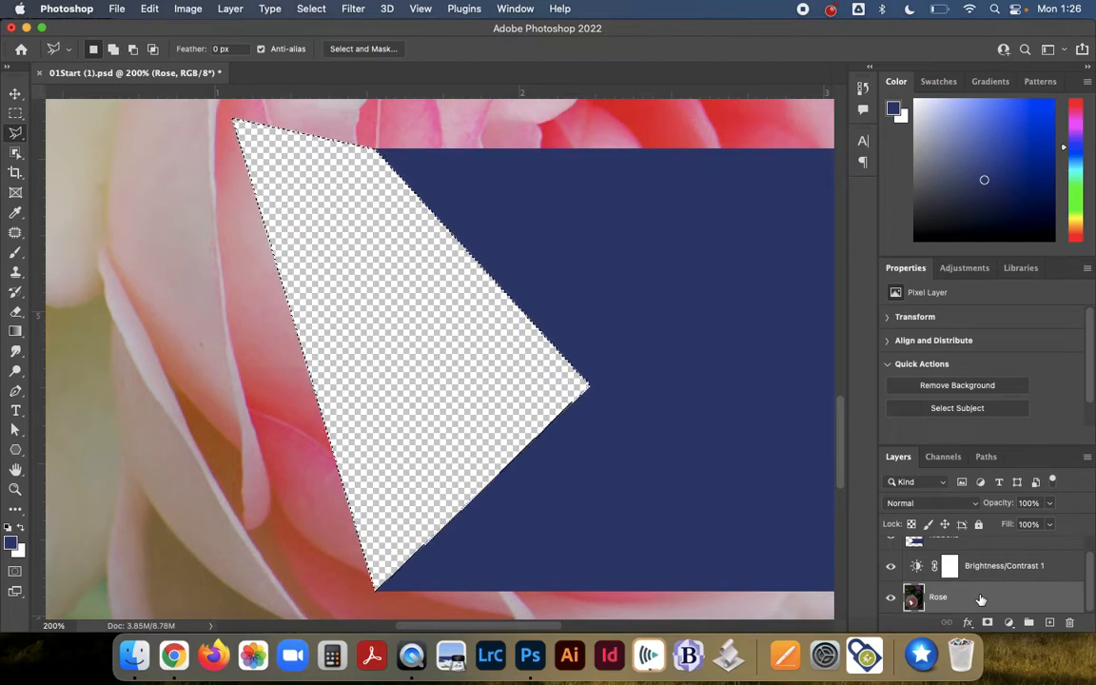
key("super+z")
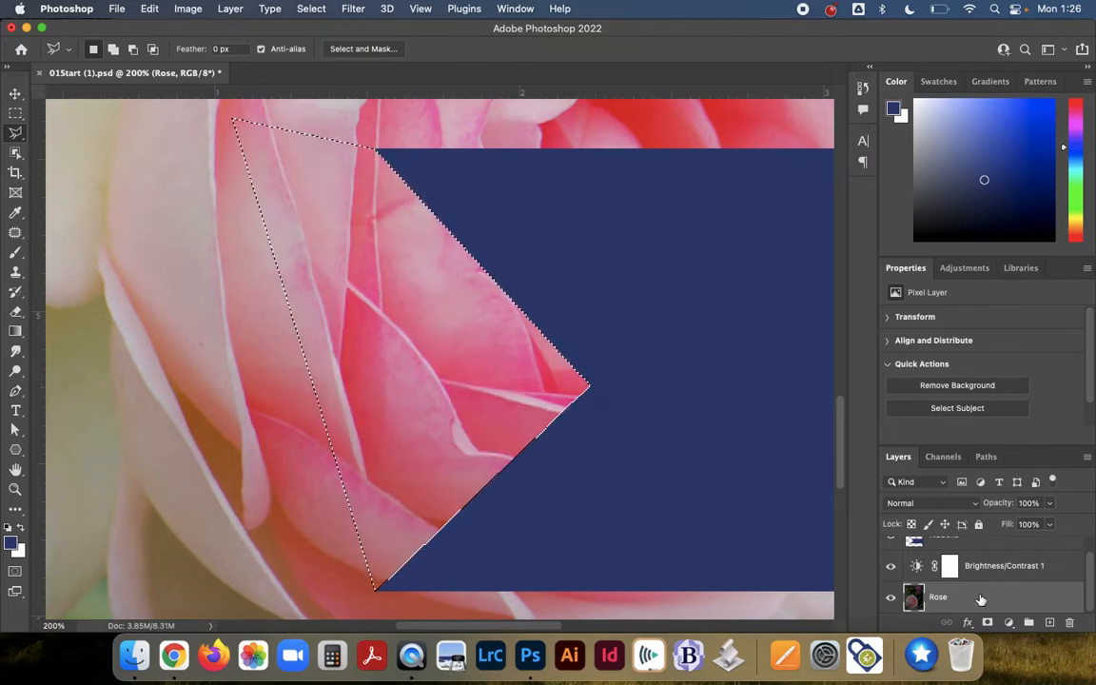
Deselect the notch area and fit the whole card in view
key("super+d")
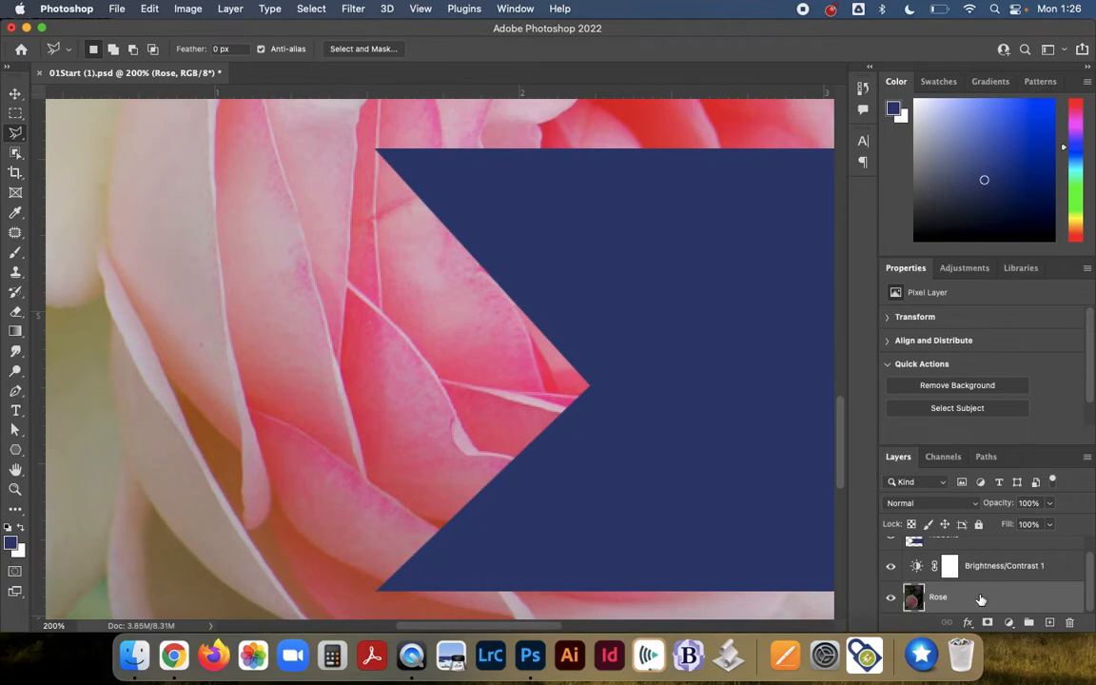
key("super+0")
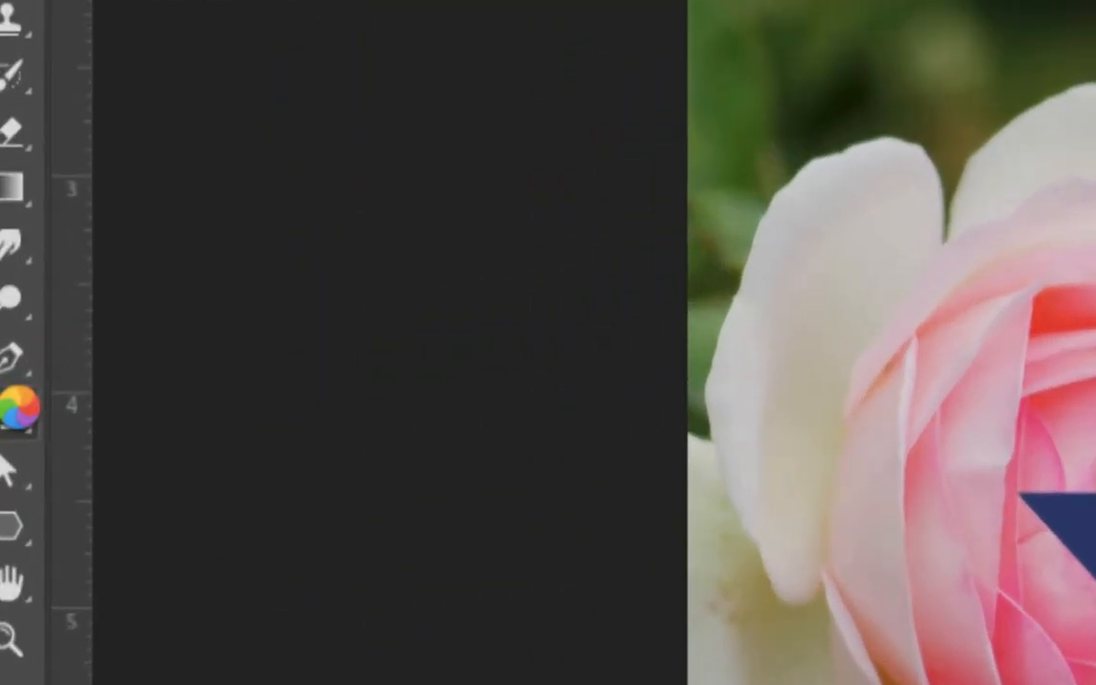
Add 18 pt horizontal placeholder text in Times on the lower ribbon and move its type layer above the Ribbons layer
left_click(16, 409)
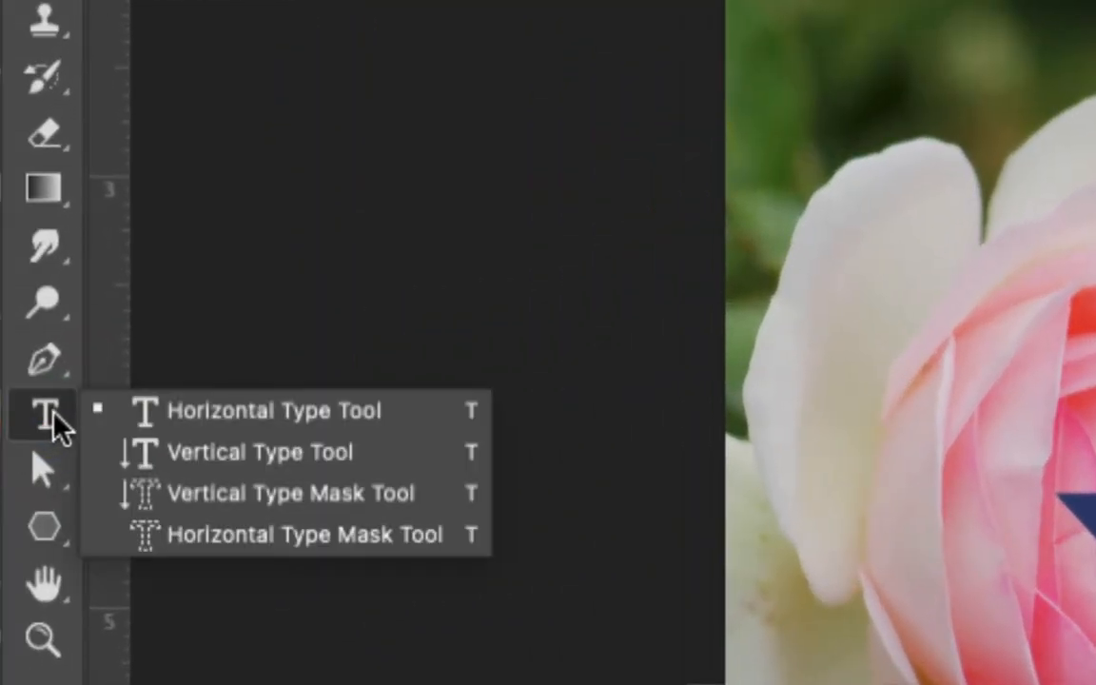
left_click(46, 416)
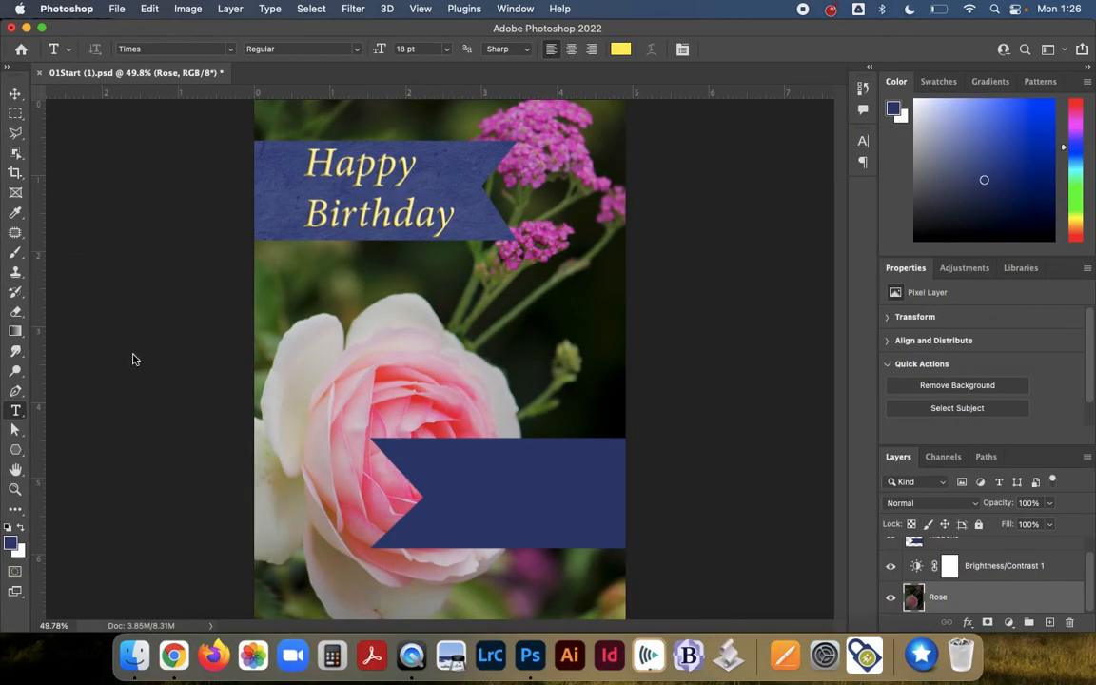
left_click(462, 497)
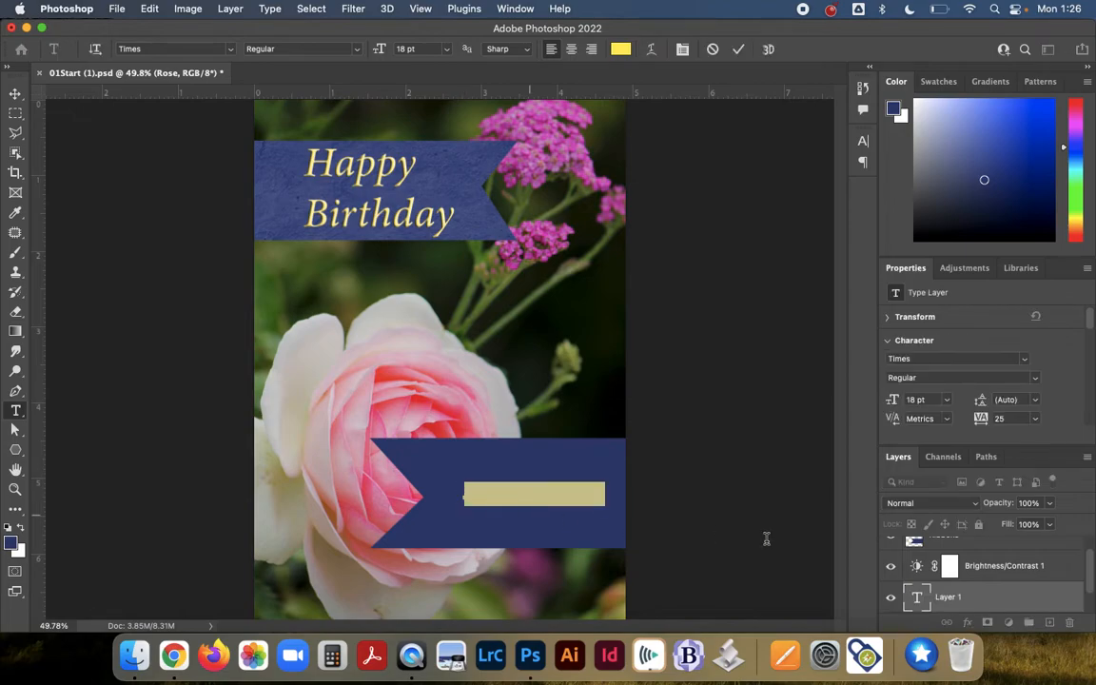
left_click_drag(992, 595, 991, 549)
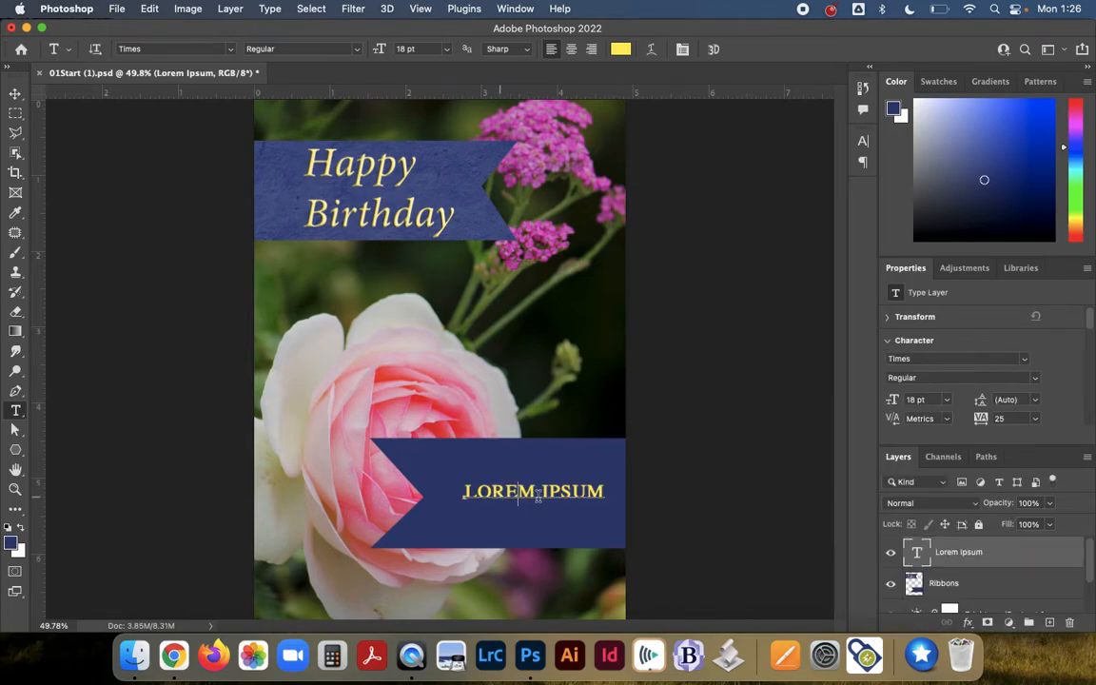
Colour the lower ribbon's placeholder text light mauve (#c5a6ca) and replace it with the recipient's title and surname
left_click(517, 493)
left_click_drag(607, 491, 421, 460)
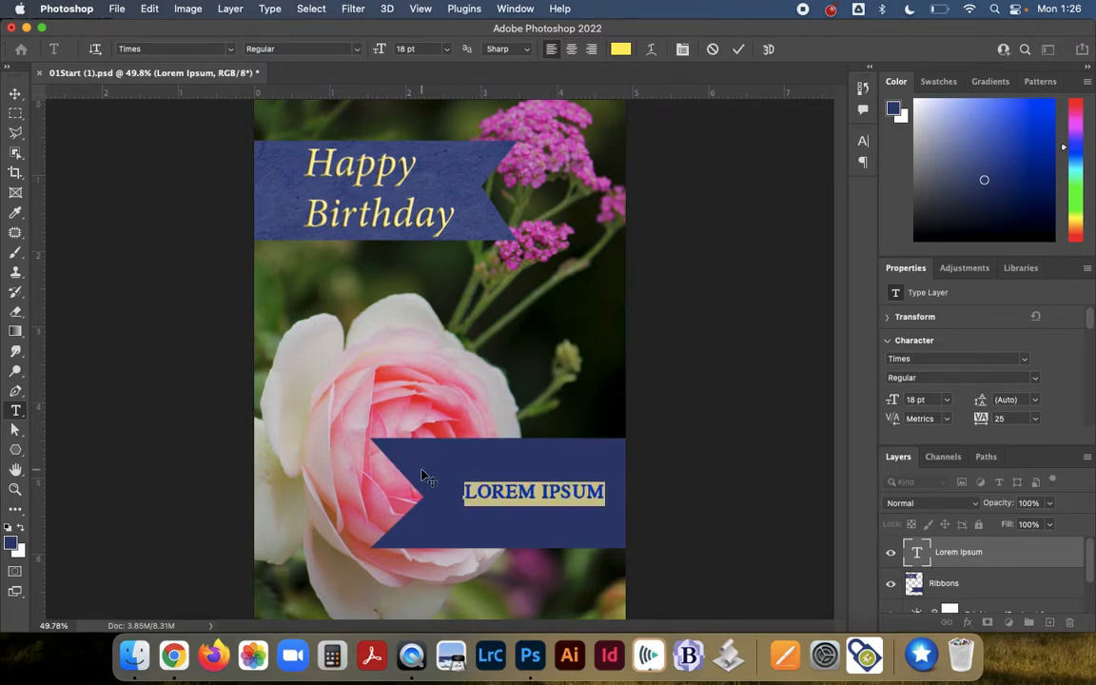
left_click(506, 492)
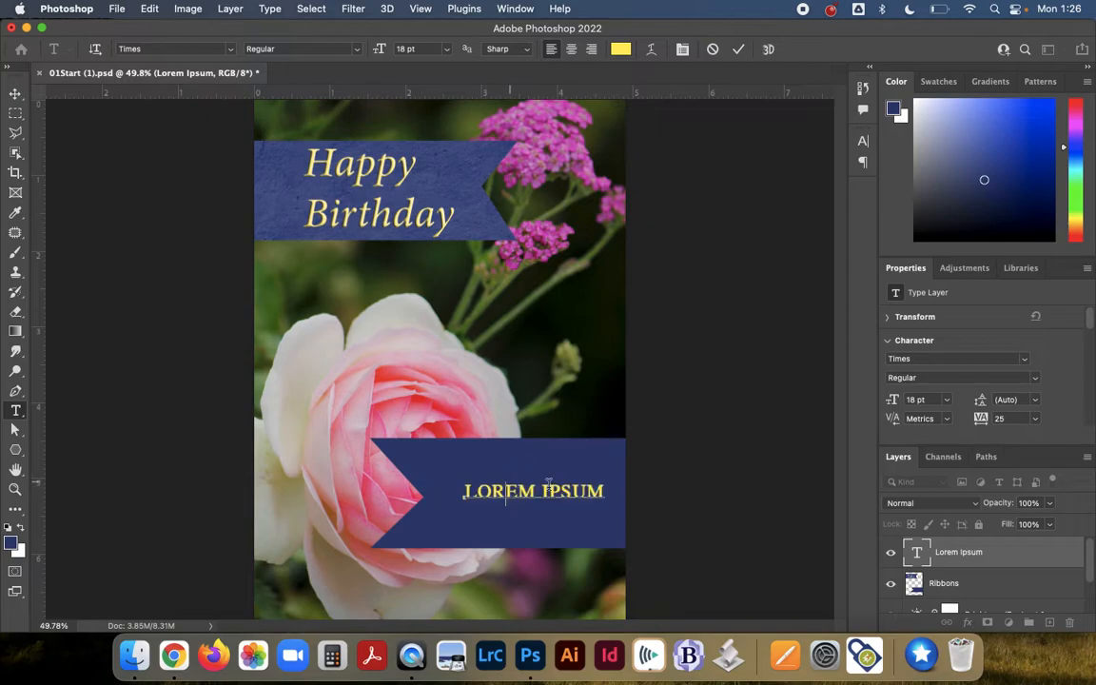
left_click_drag(604, 491, 430, 487)
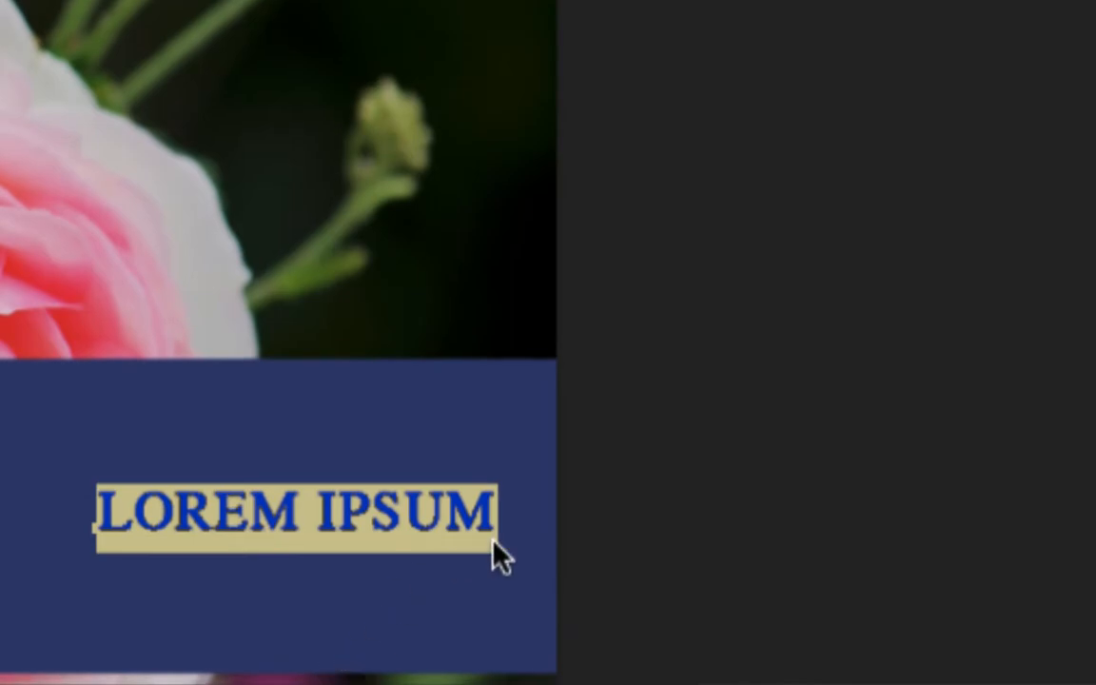
left_click_drag(495, 509, 48, 504)
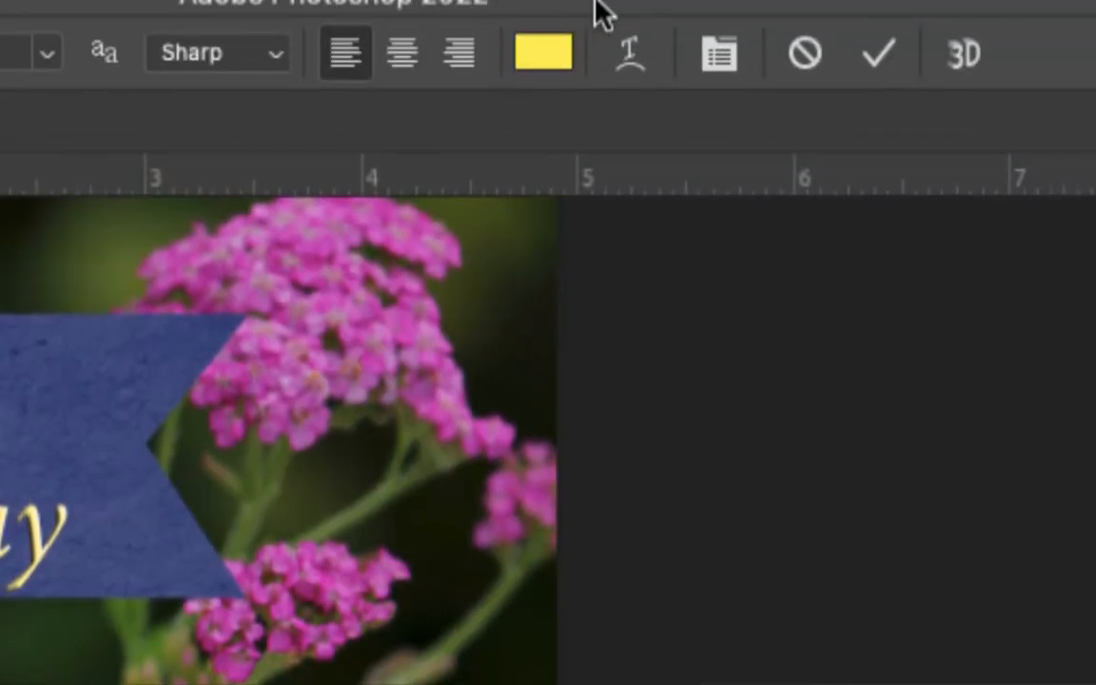
left_click(543, 55)
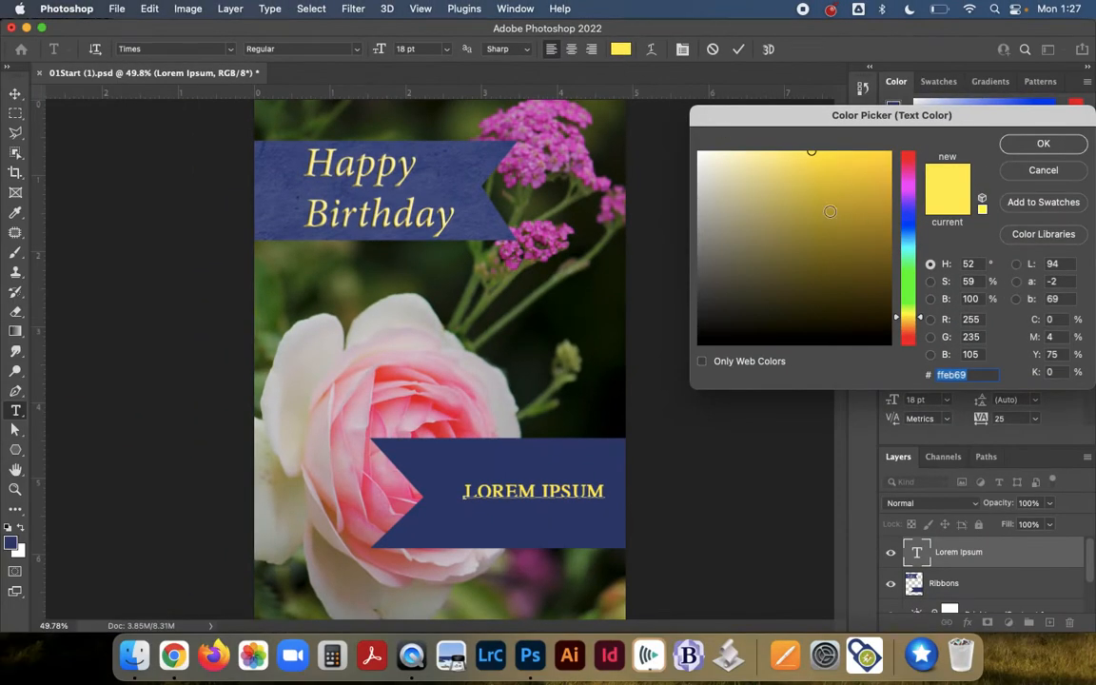
mouse_move(854, 182)
left_mouse_down()
mouse_move(849, 163)
mouse_move(792, 185)
mouse_move(749, 158)
mouse_move(758, 154)
mouse_move(772, 248)
mouse_move(710, 247)
left_mouse_up()
left_click_drag(907, 266, 908, 188)
left_click_drag(812, 191, 773, 138)
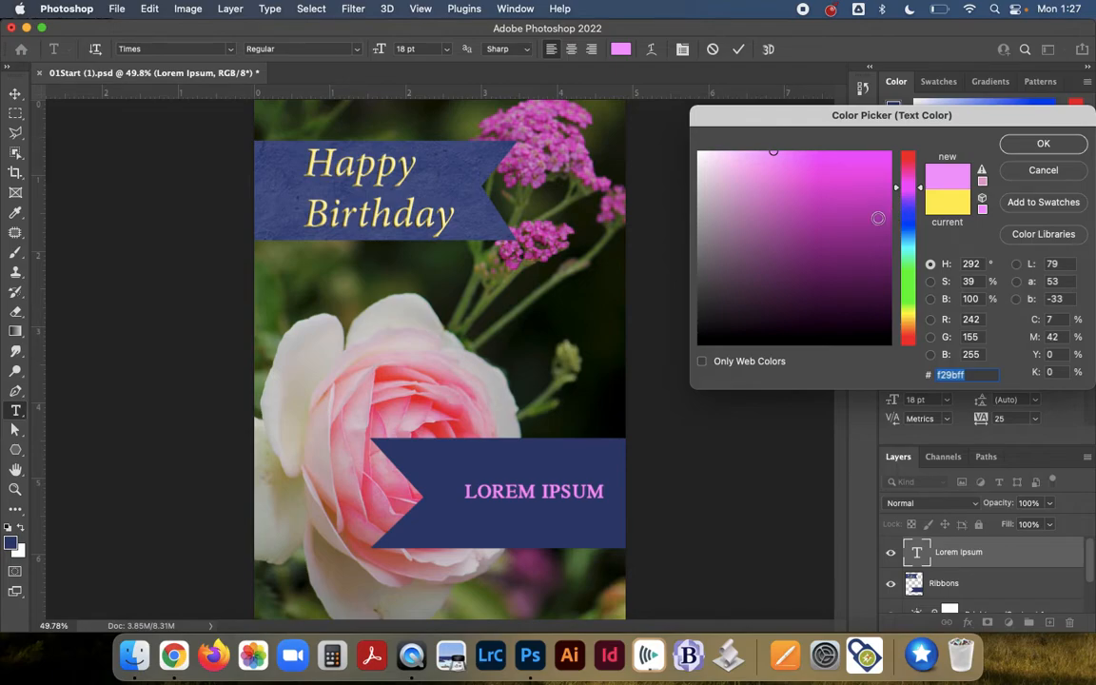
left_click(737, 191)
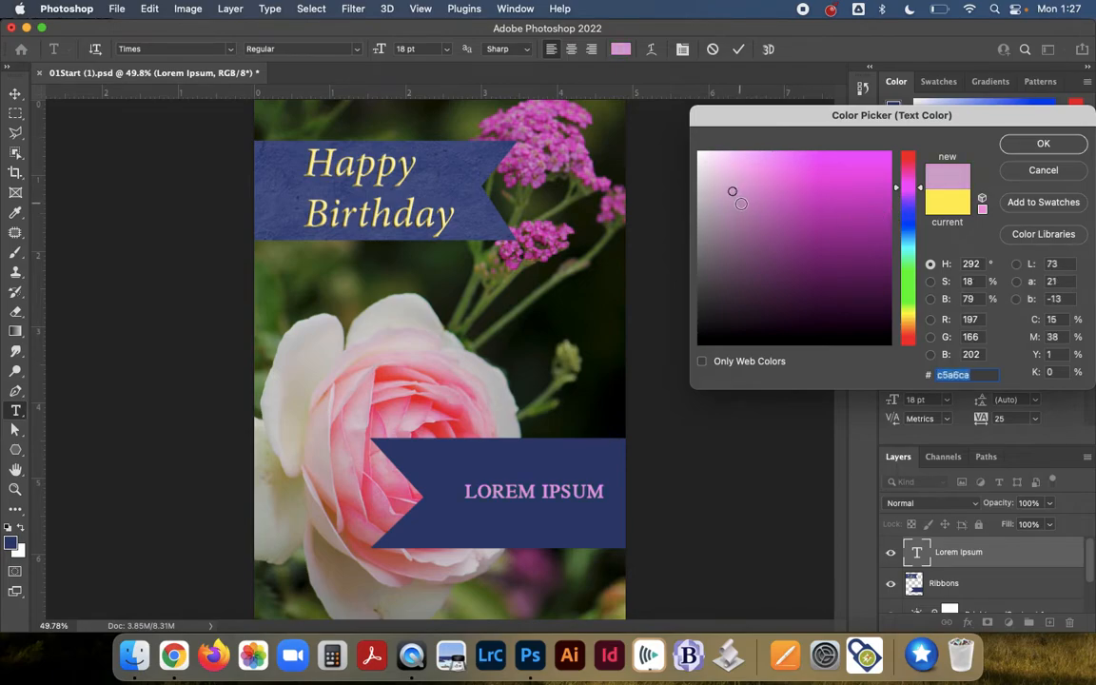
left_click(1042, 144)
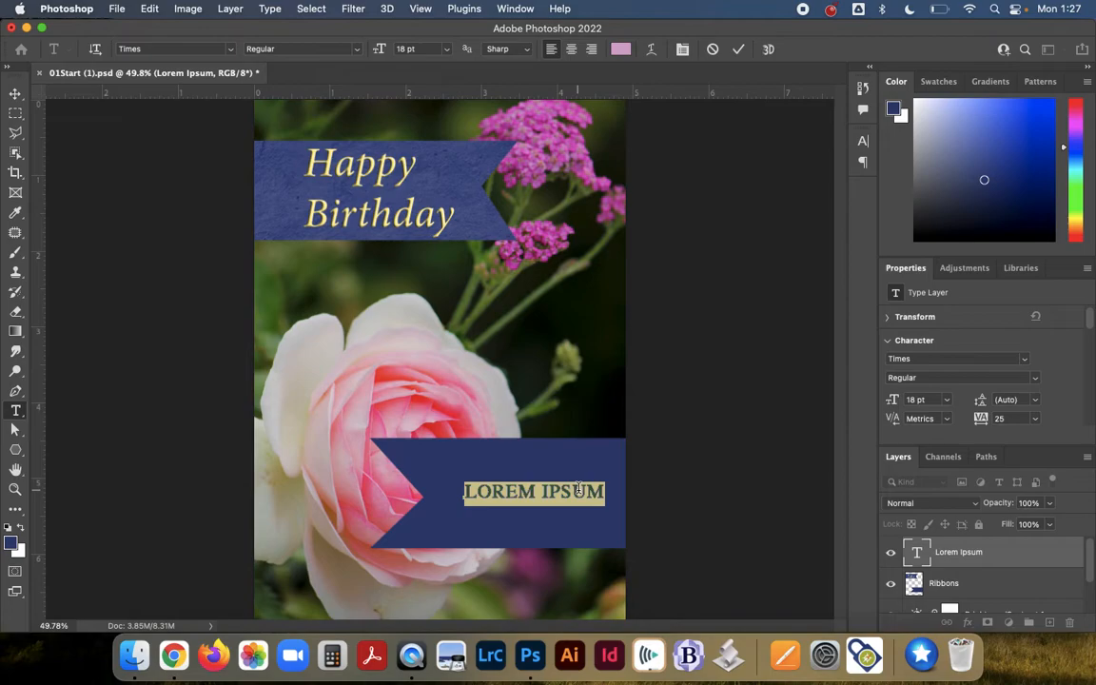
type("MS. OWEN")
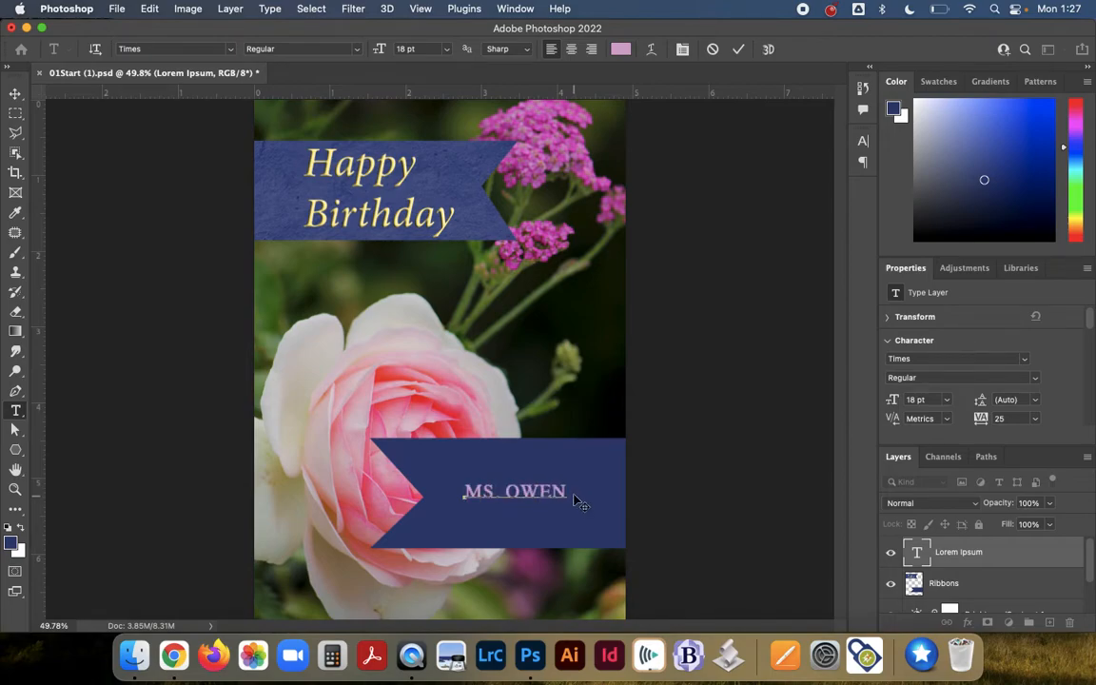
Try Century Gothic and Chalkduster on the lower ribbon's name text and set its font back to Times
left_click_drag(571, 492, 421, 479)
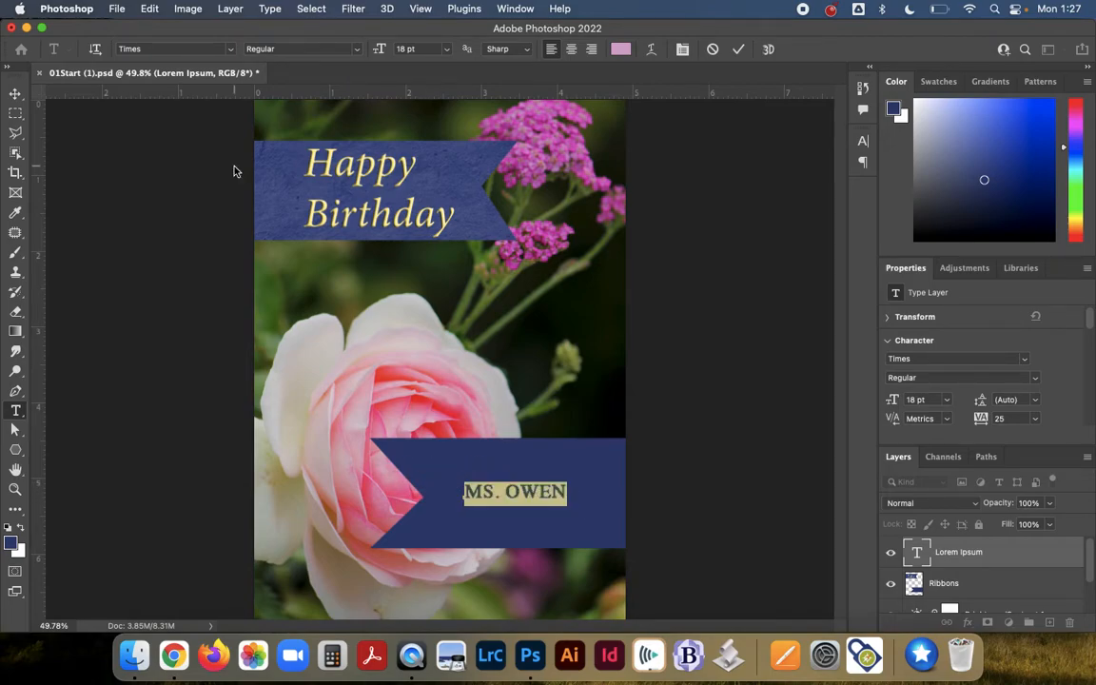
left_click(230, 48)
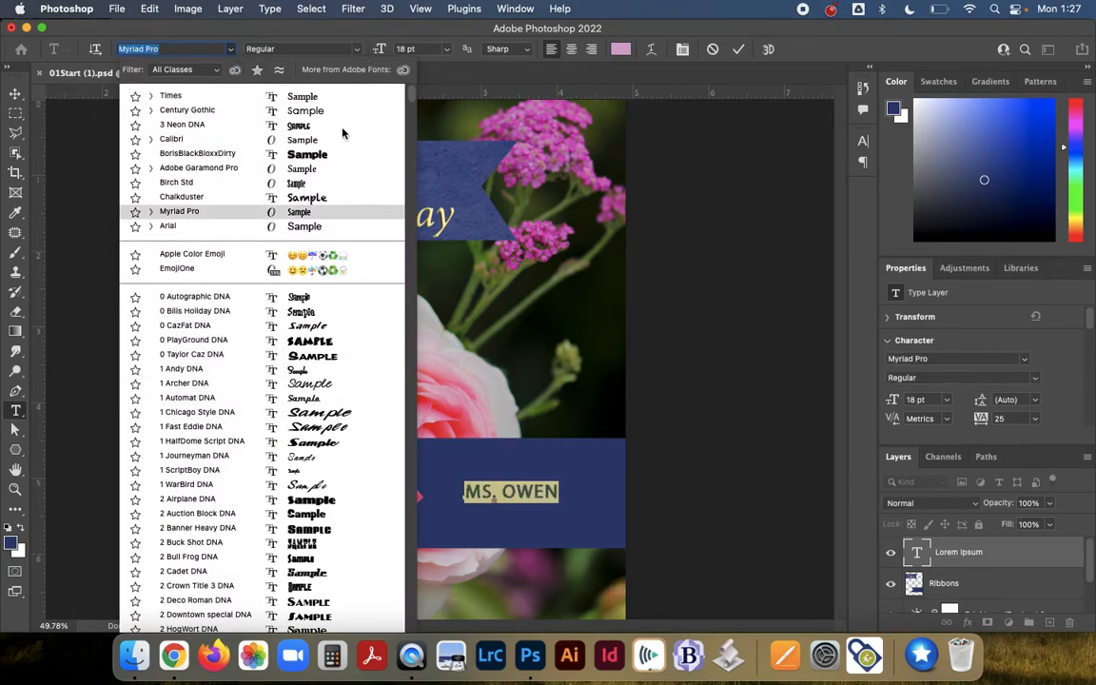
left_click(312, 111)
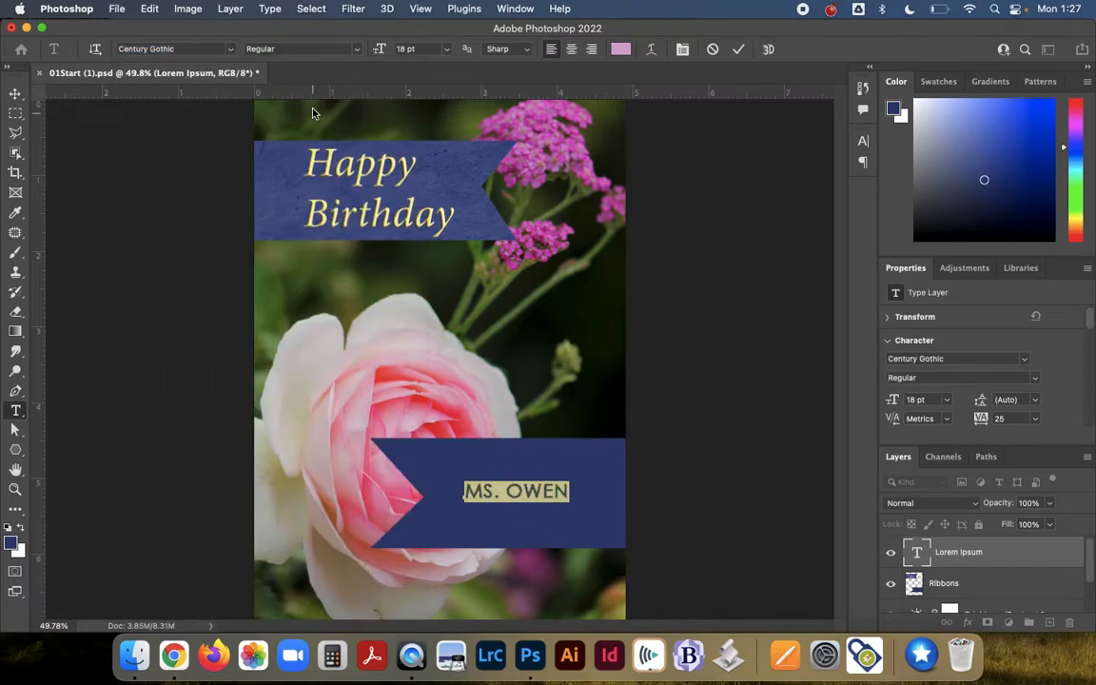
left_click(230, 49)
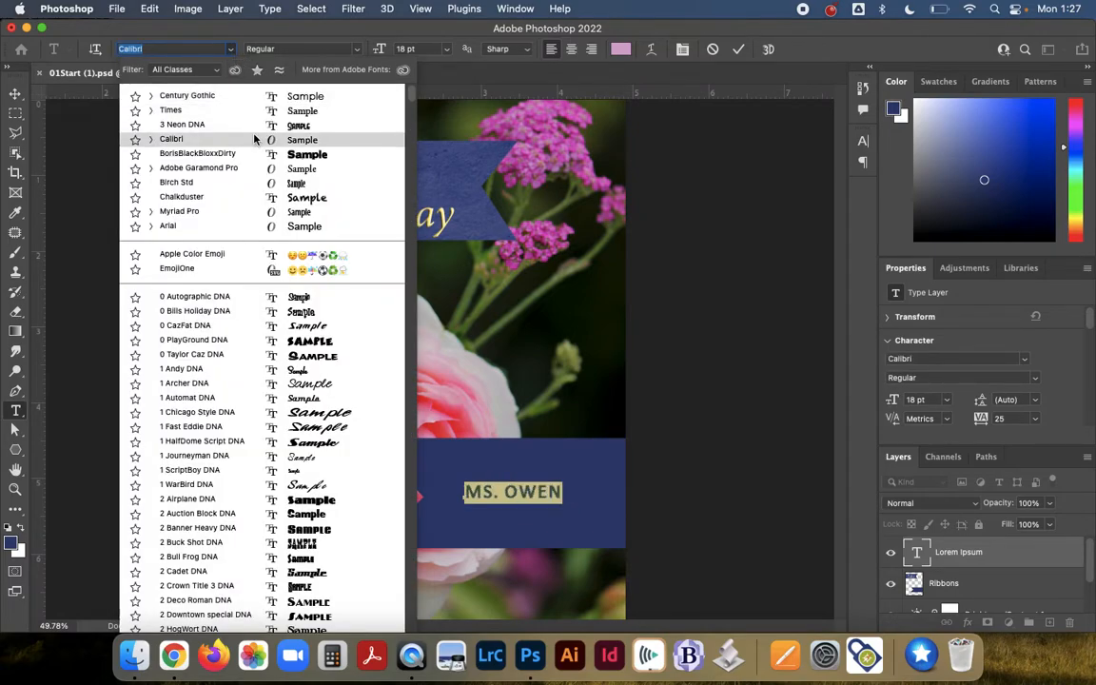
left_click(308, 199)
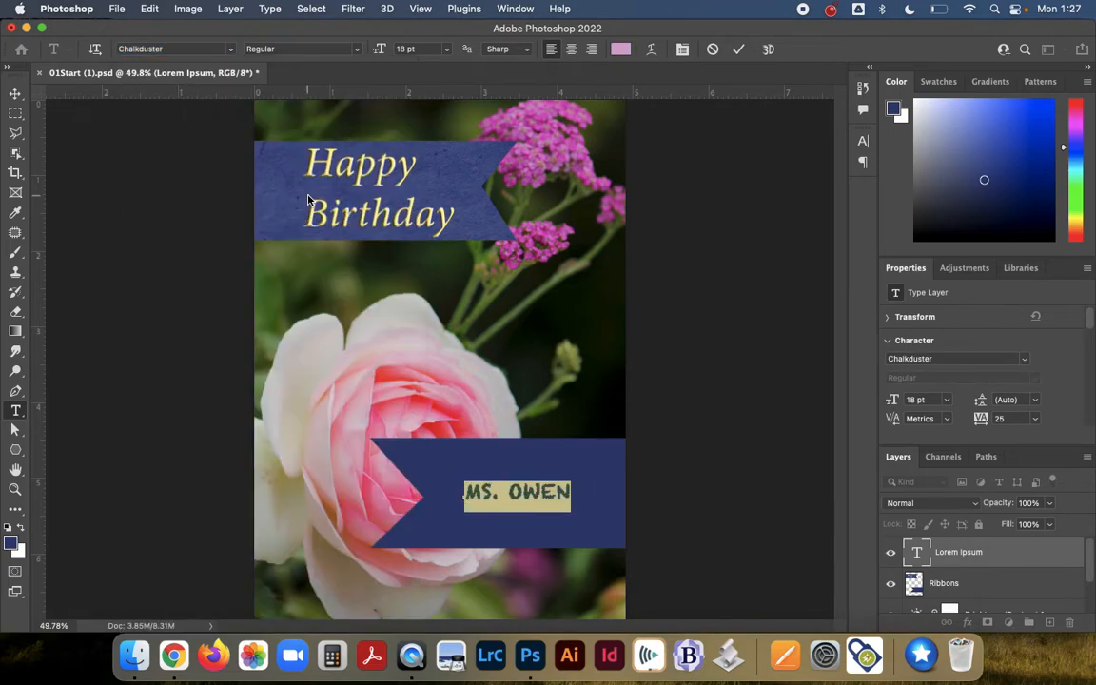
left_click(229, 48)
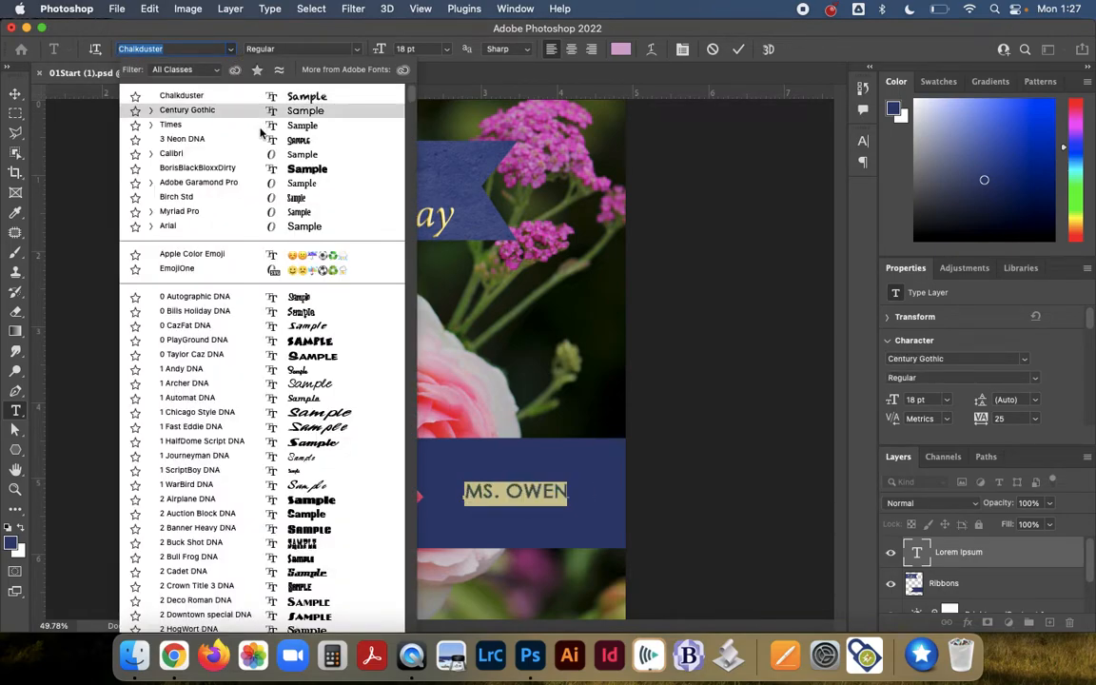
left_click(259, 119)
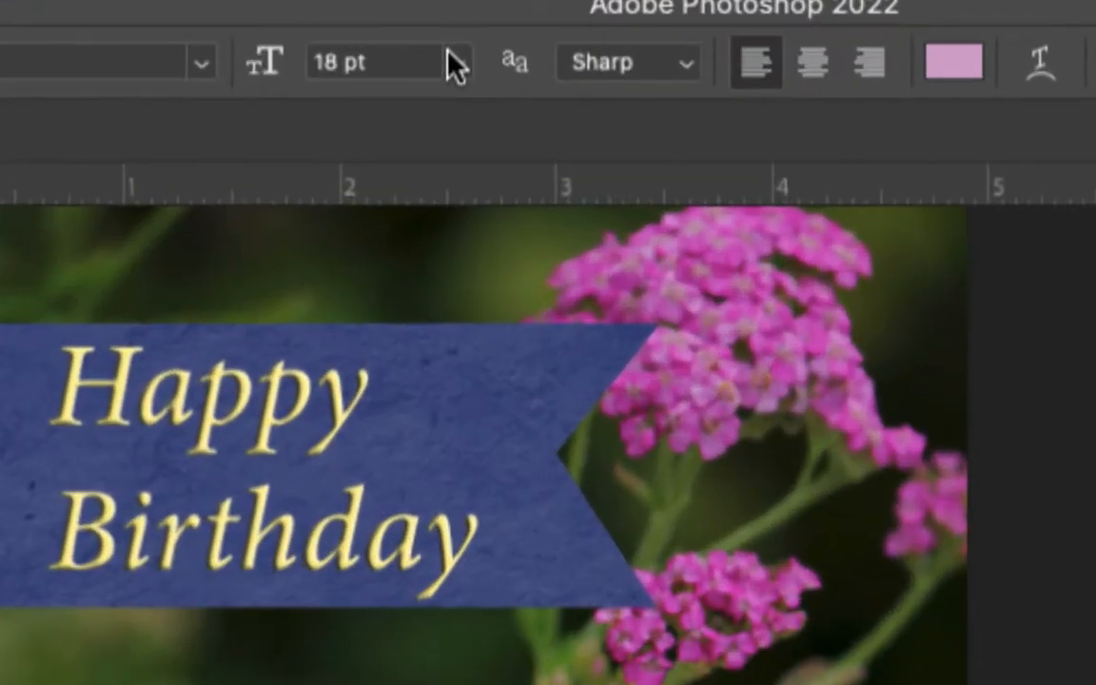
Enlarge the name text to 36 pt and shift it so the whole name fits on the card
left_click(443, 48)
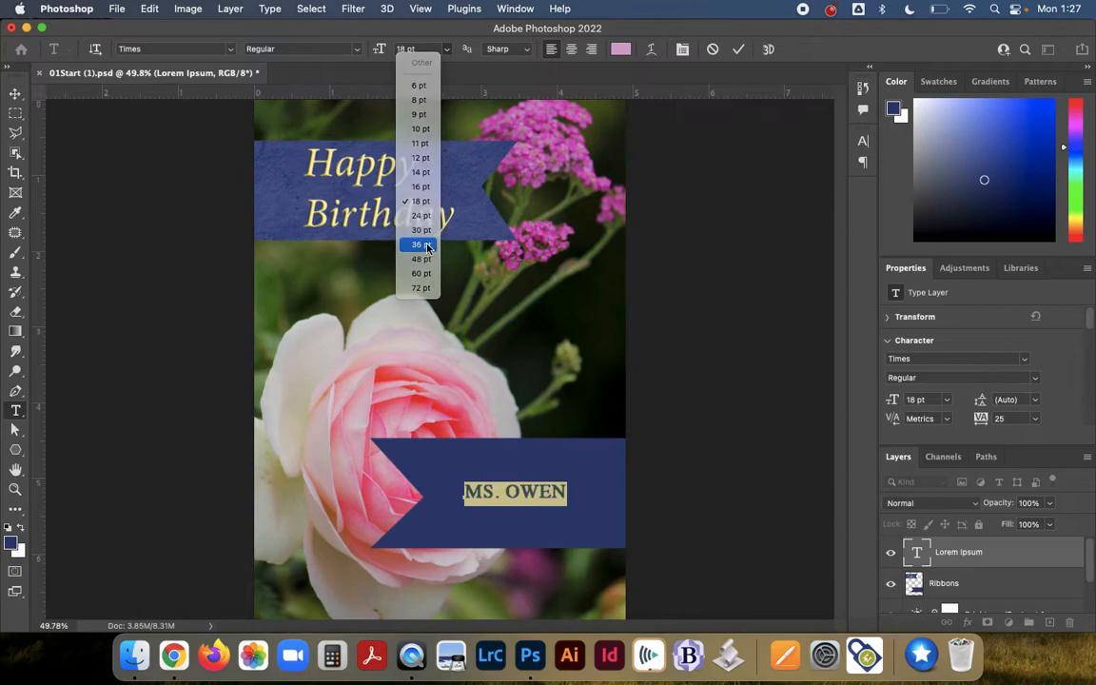
left_click(418, 244)
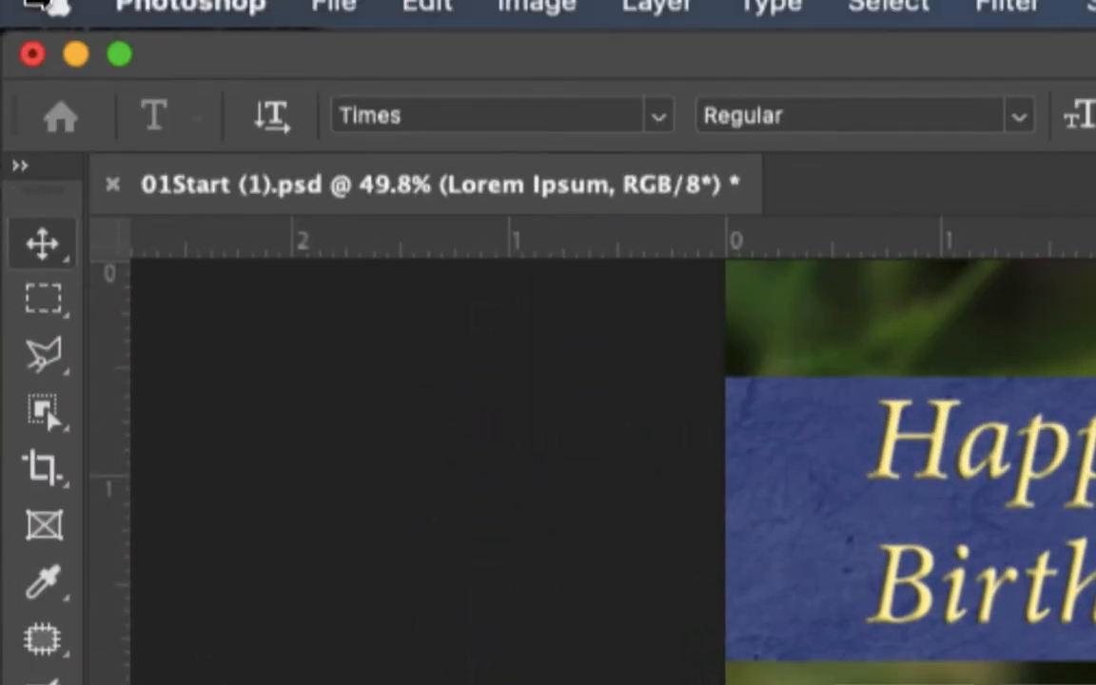
left_click(43, 245)
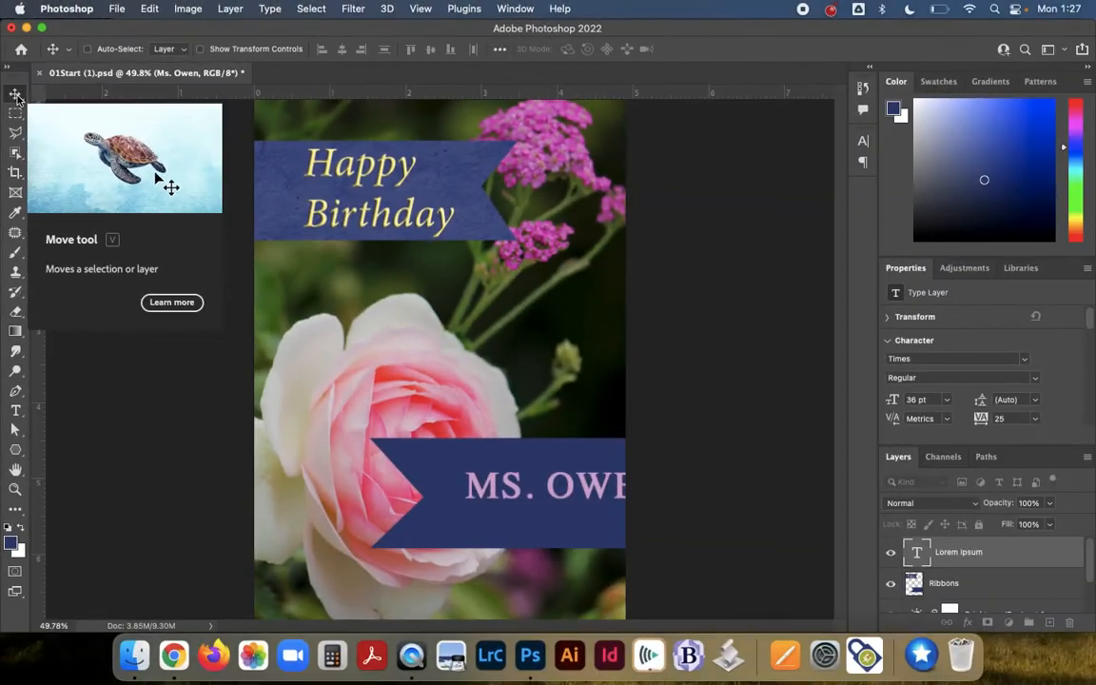
left_click_drag(493, 491, 437, 496)
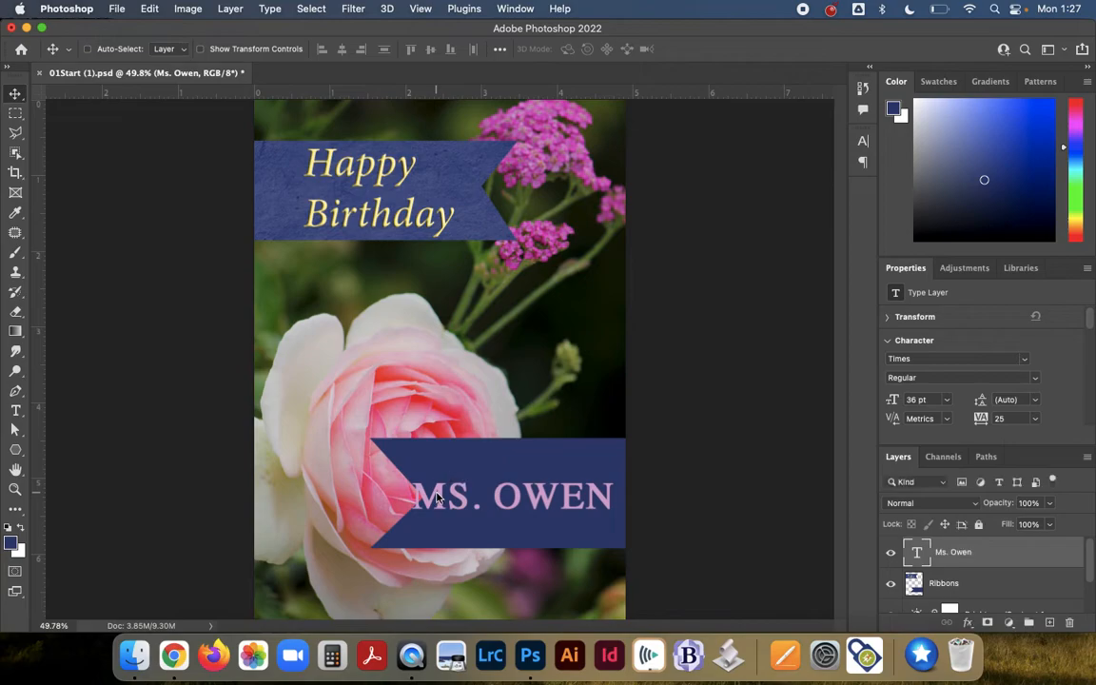
Set the name text's size to 24 pt and move it away from the notch toward the middle of the lower ribbon
left_click(16, 412)
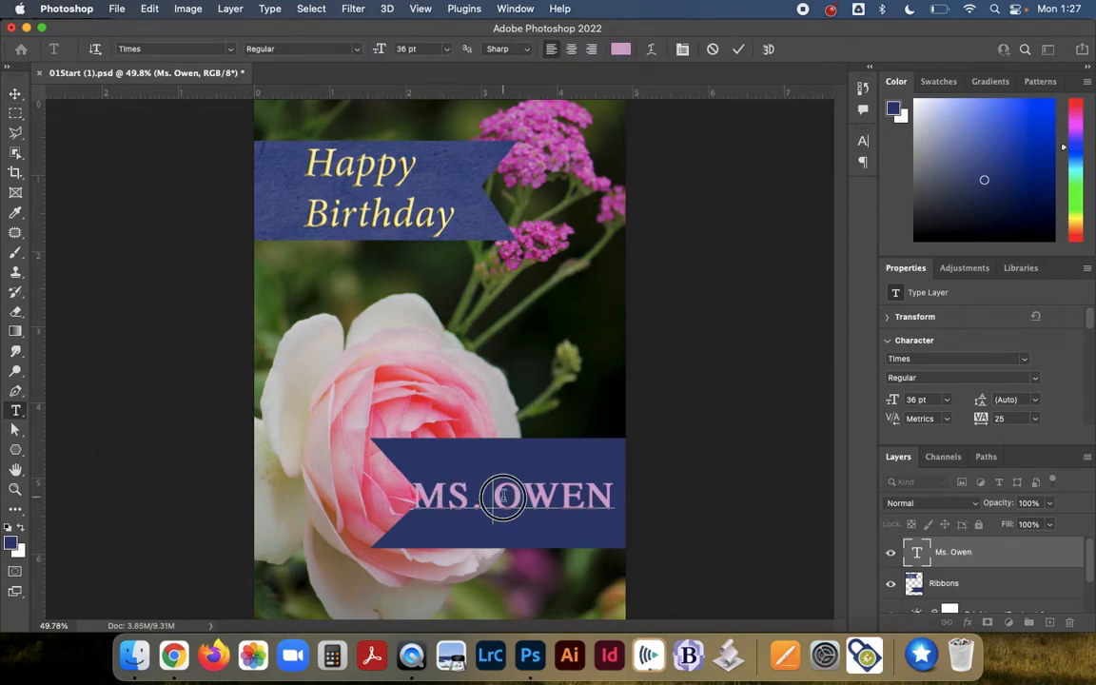
left_click(603, 495)
left_click_drag(602, 496, 358, 488)
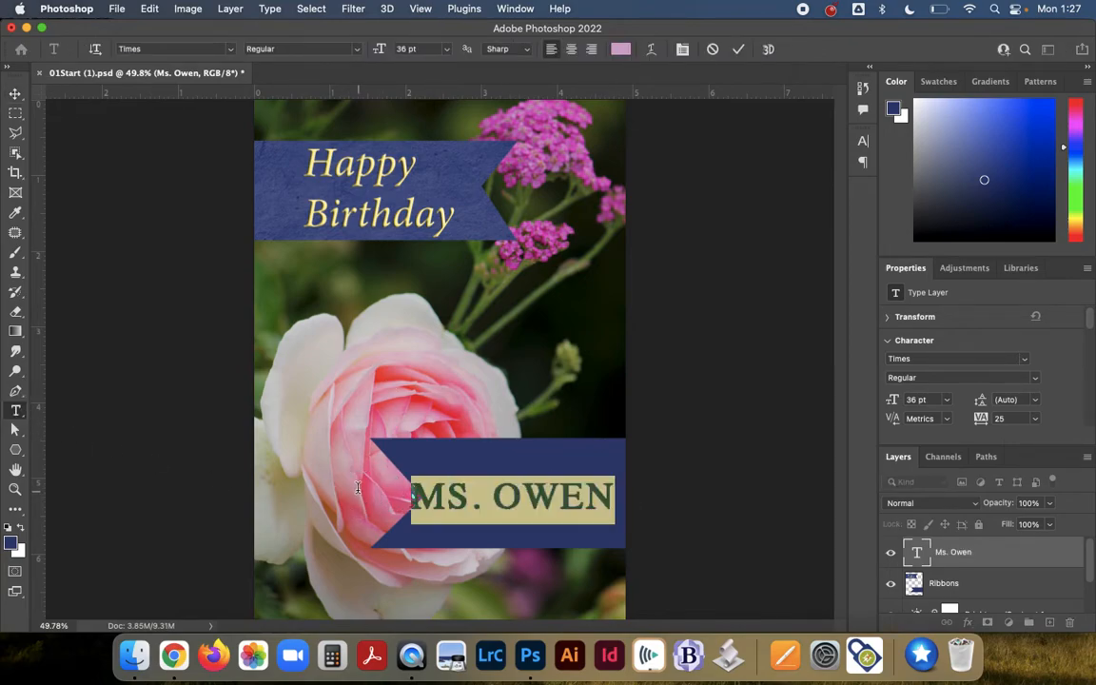
left_click(445, 49)
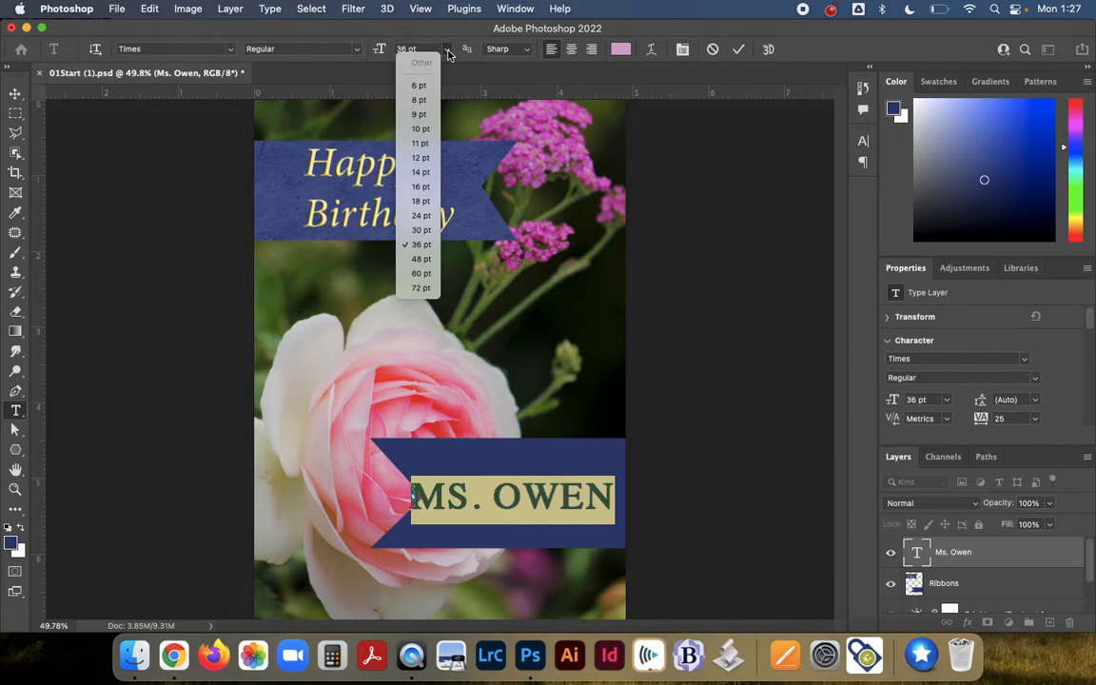
left_click(424, 216)
left_click(16, 93)
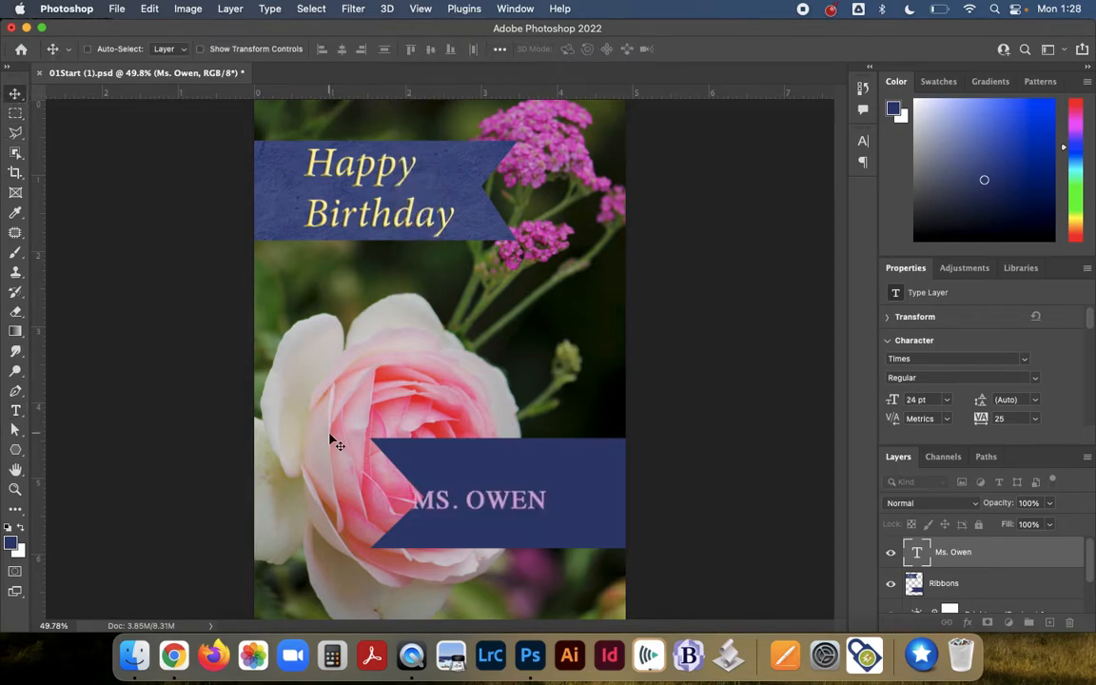
left_click_drag(435, 506, 480, 504)
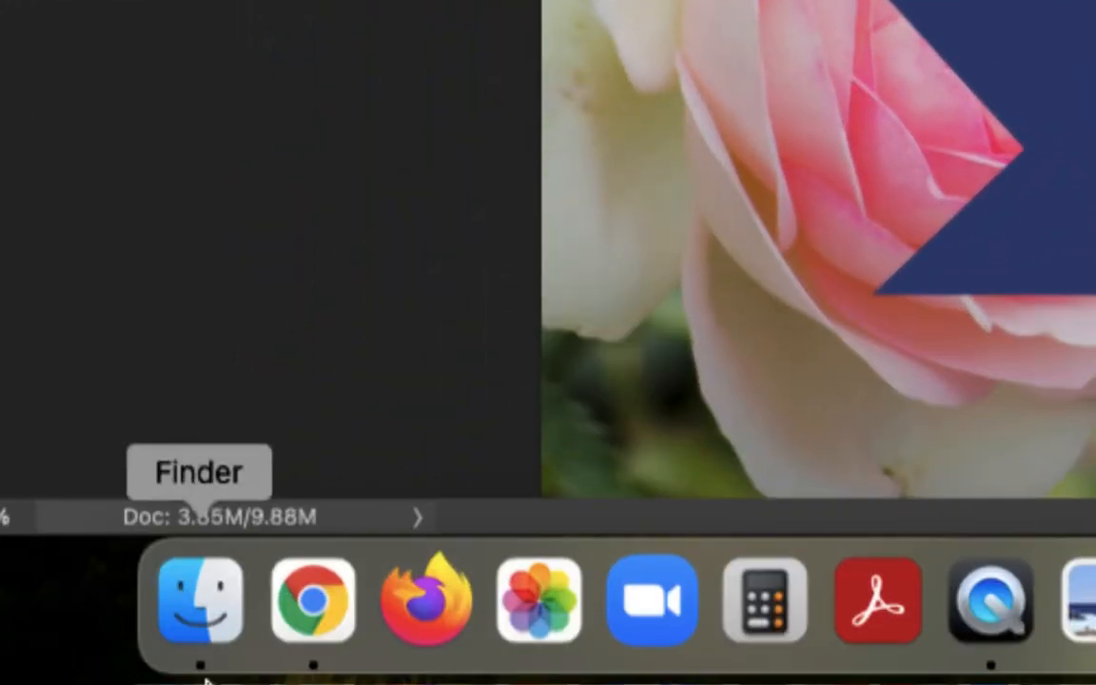
Switch to Chrome and open the free stock photo sites unsplash.com and pexels.com in separate new tabs
left_click(178, 664)
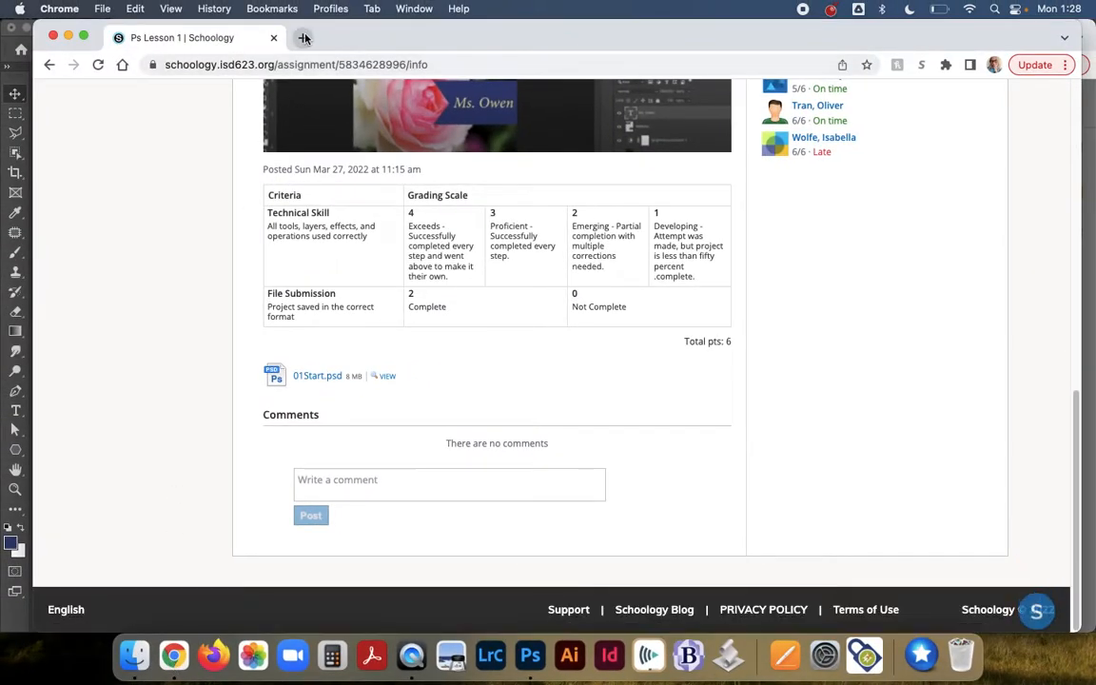
left_click(302, 37)
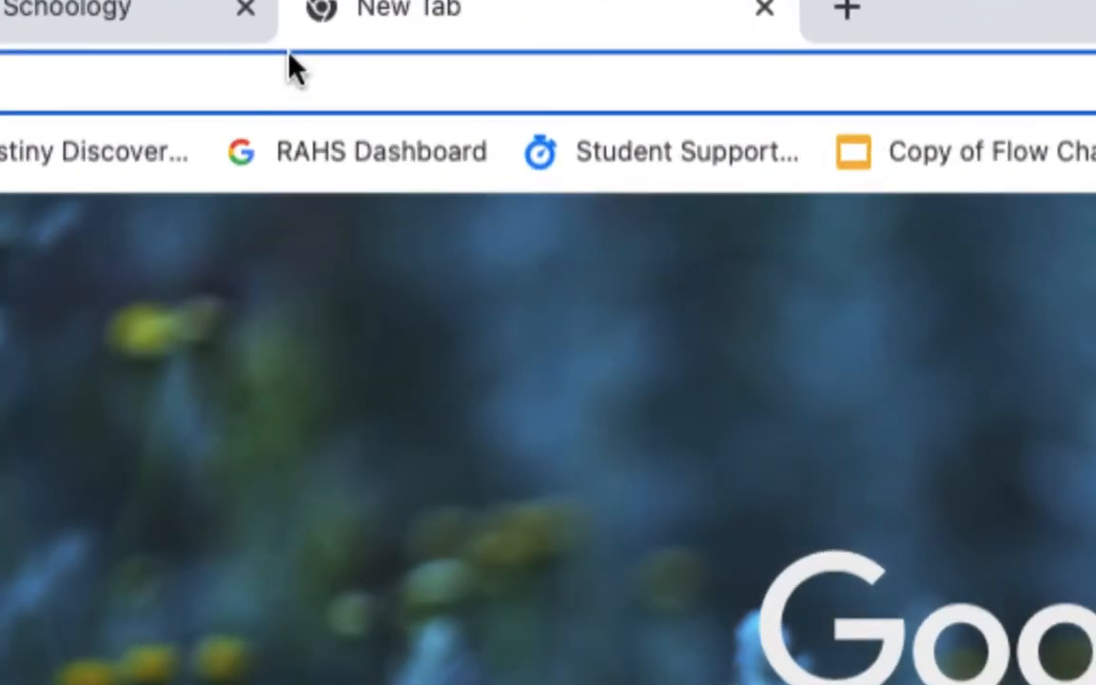
type("un")
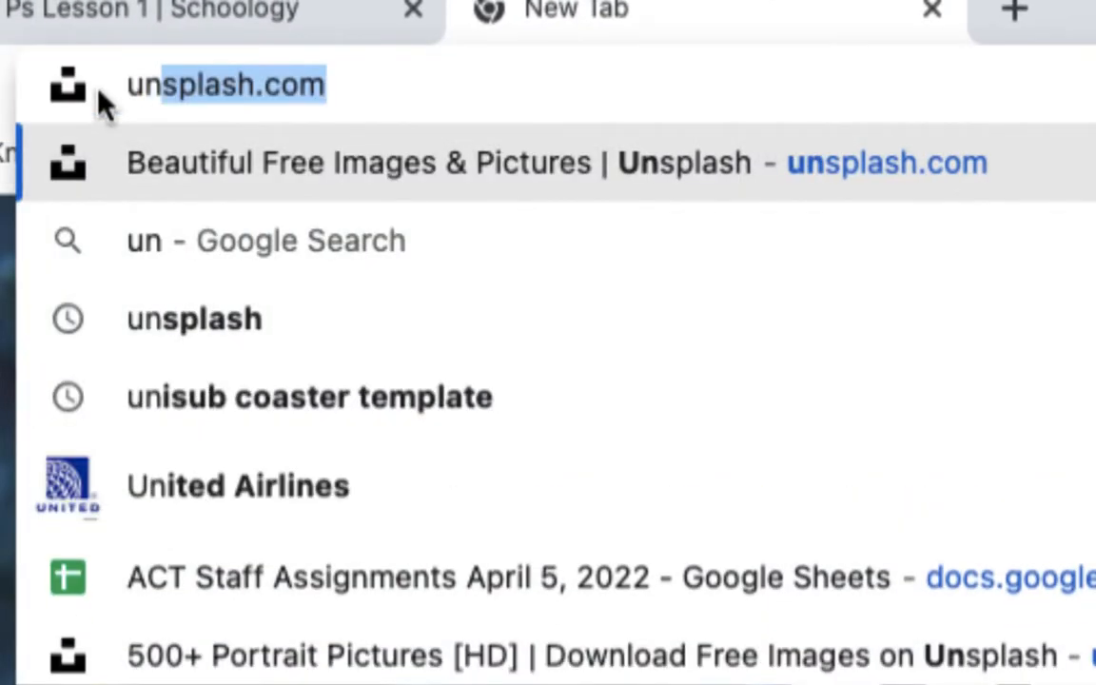
key("Return")
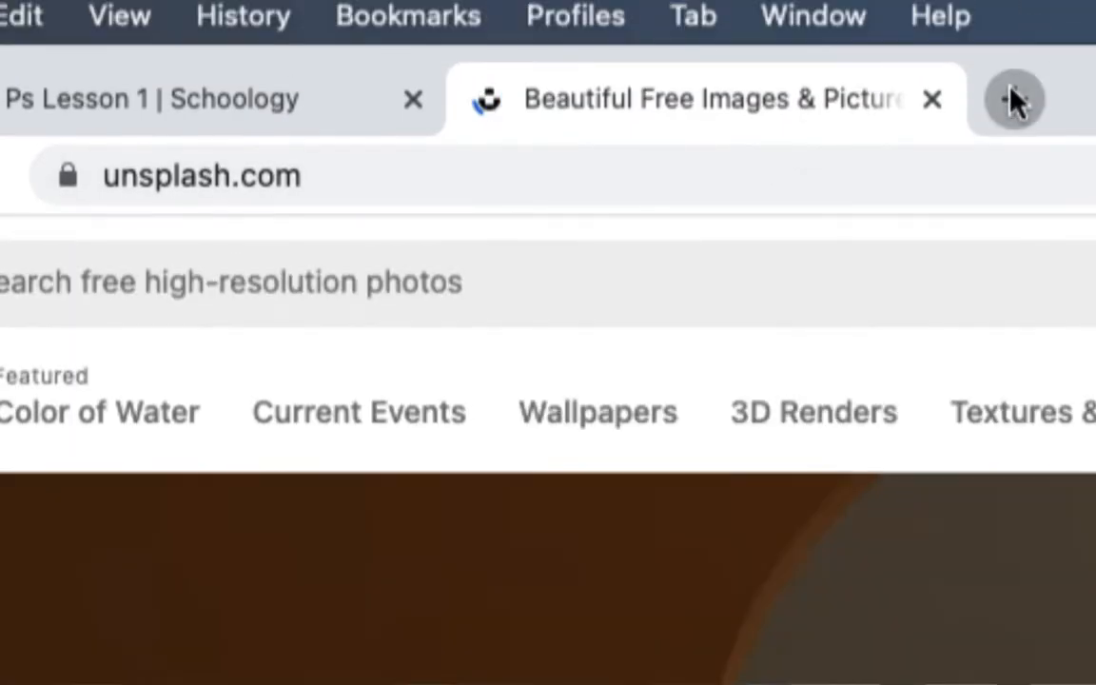
left_click(1013, 60)
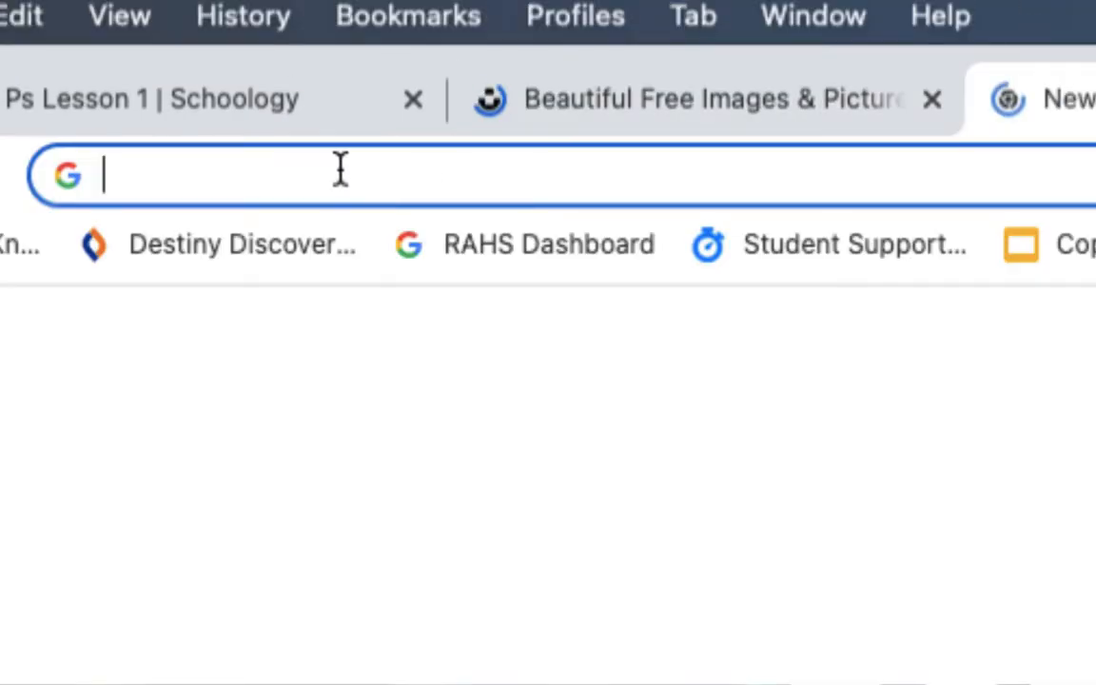
type("pe")
key("Return")
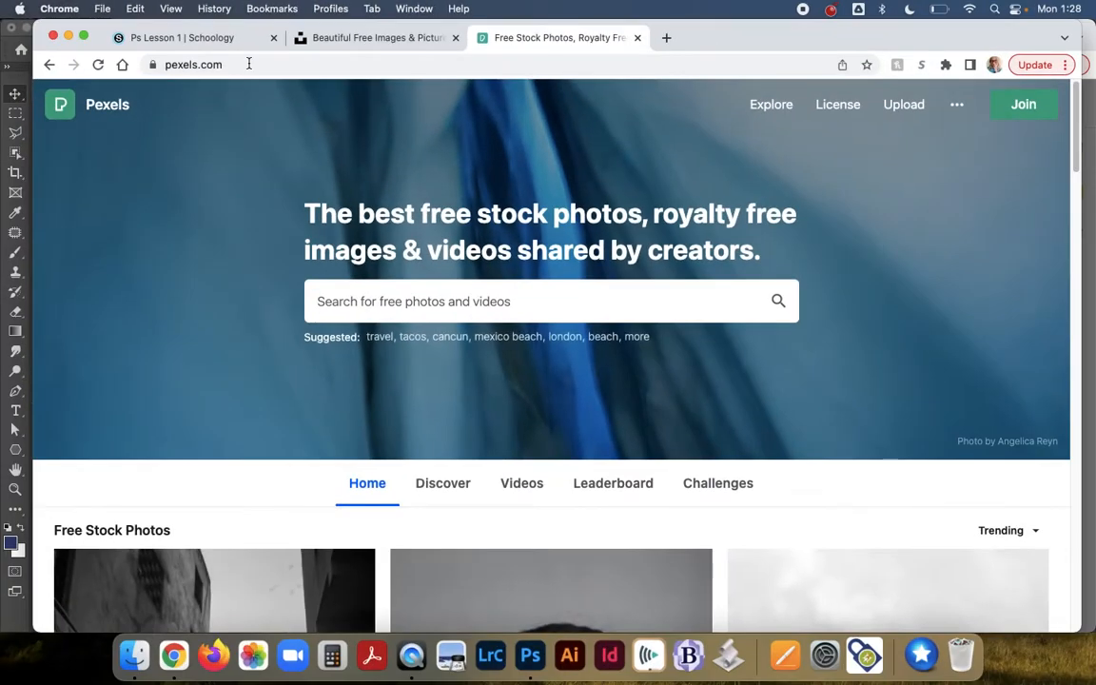
Search Unsplash for hydrangea, browse the free results and open the purple hydrangea photo with green leaves
left_click(416, 37)
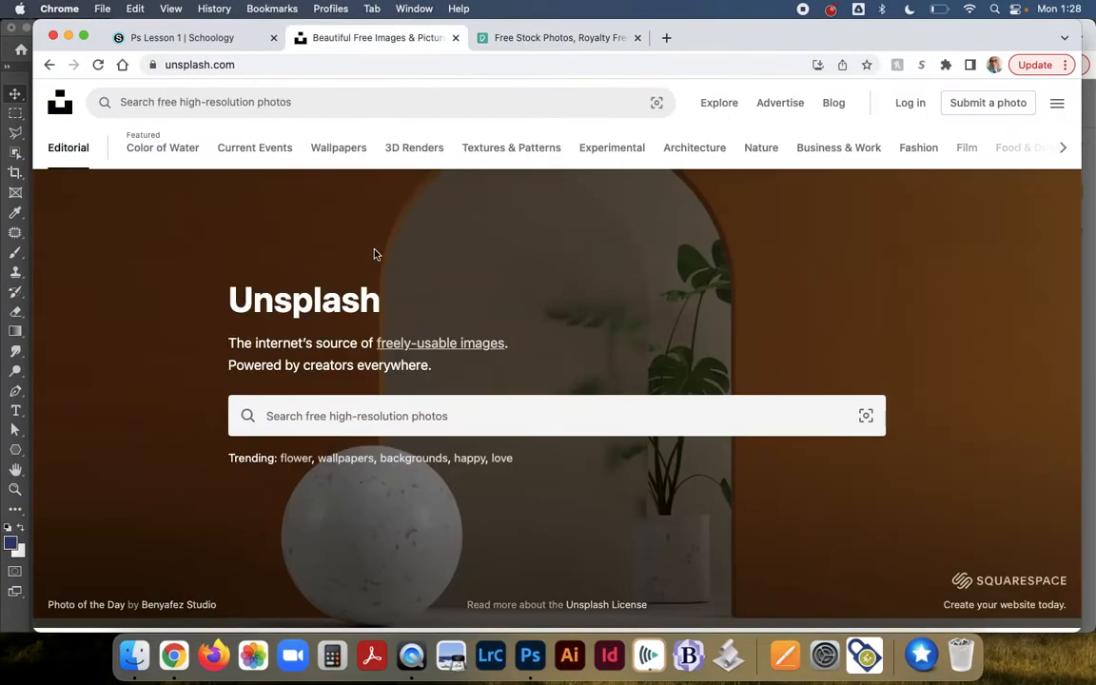
left_click(335, 419)
left_click(272, 491)
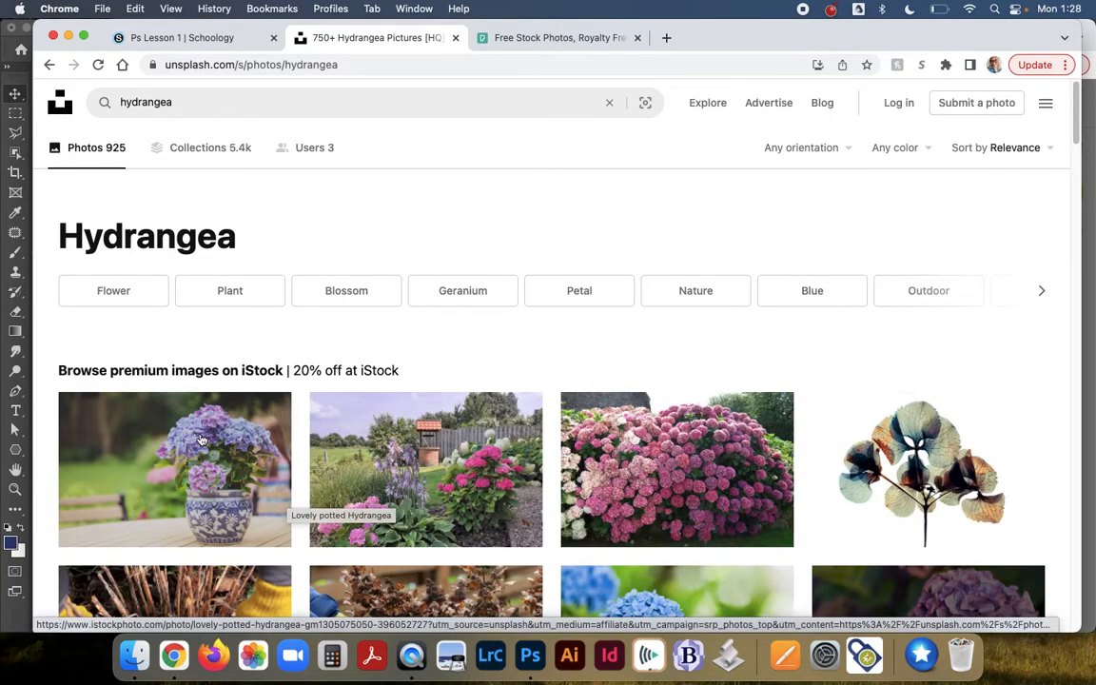
scroll(197, 439, "down", 3)
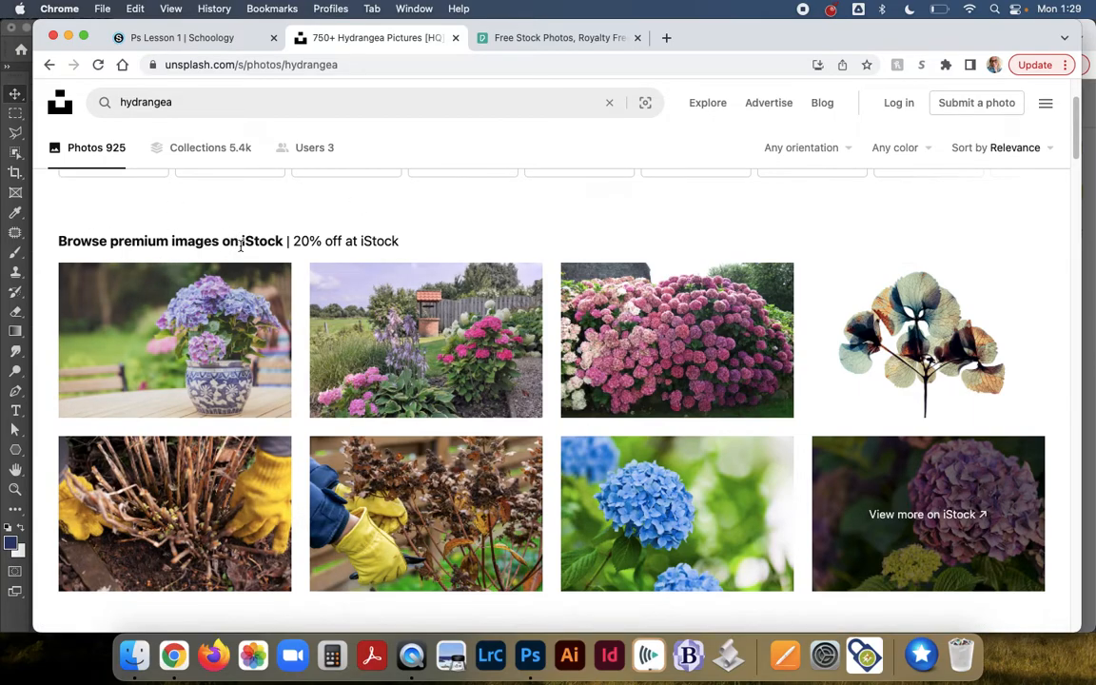
scroll(257, 295, "down", 10)
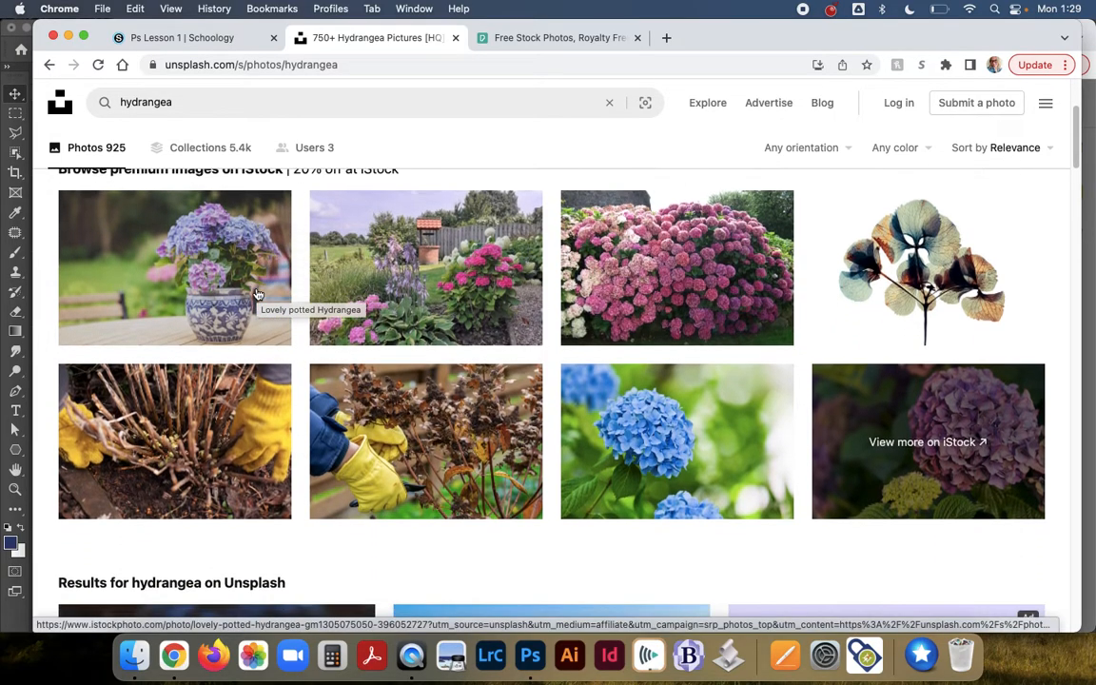
scroll(256, 287, "down", 5)
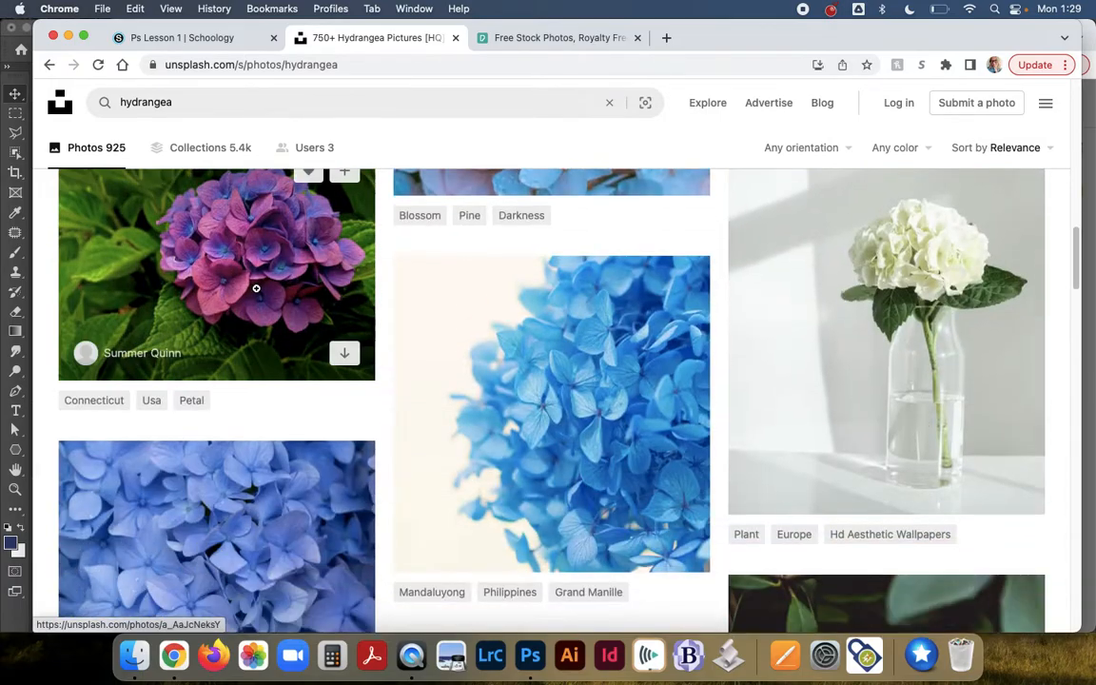
scroll(433, 475, "up", 2)
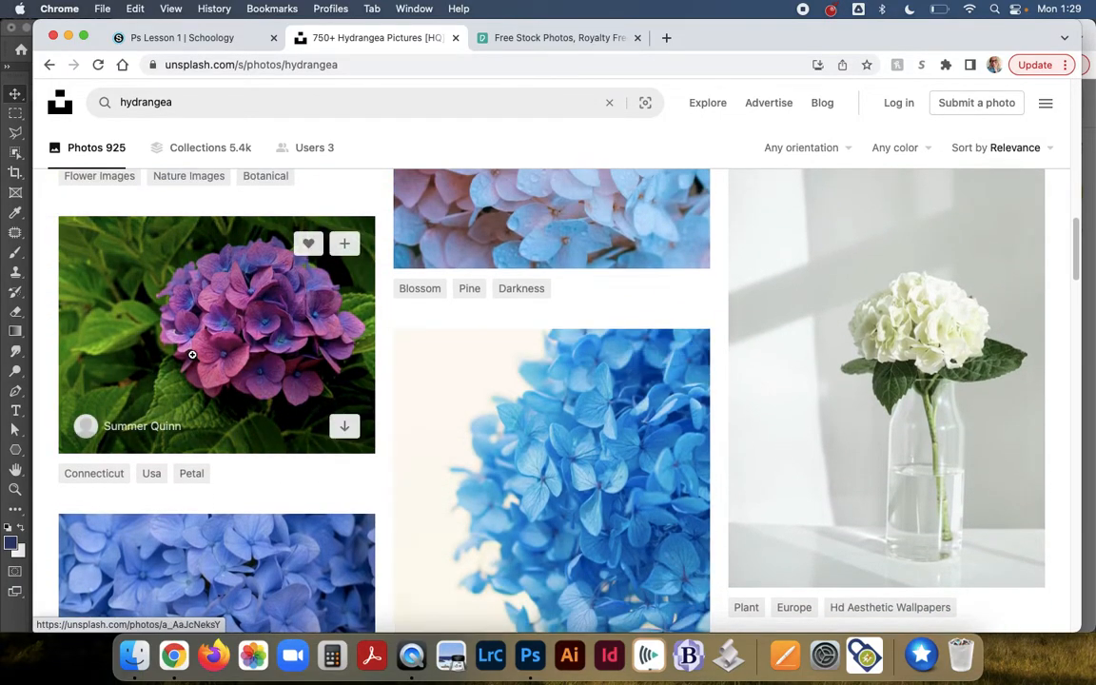
left_click(192, 355)
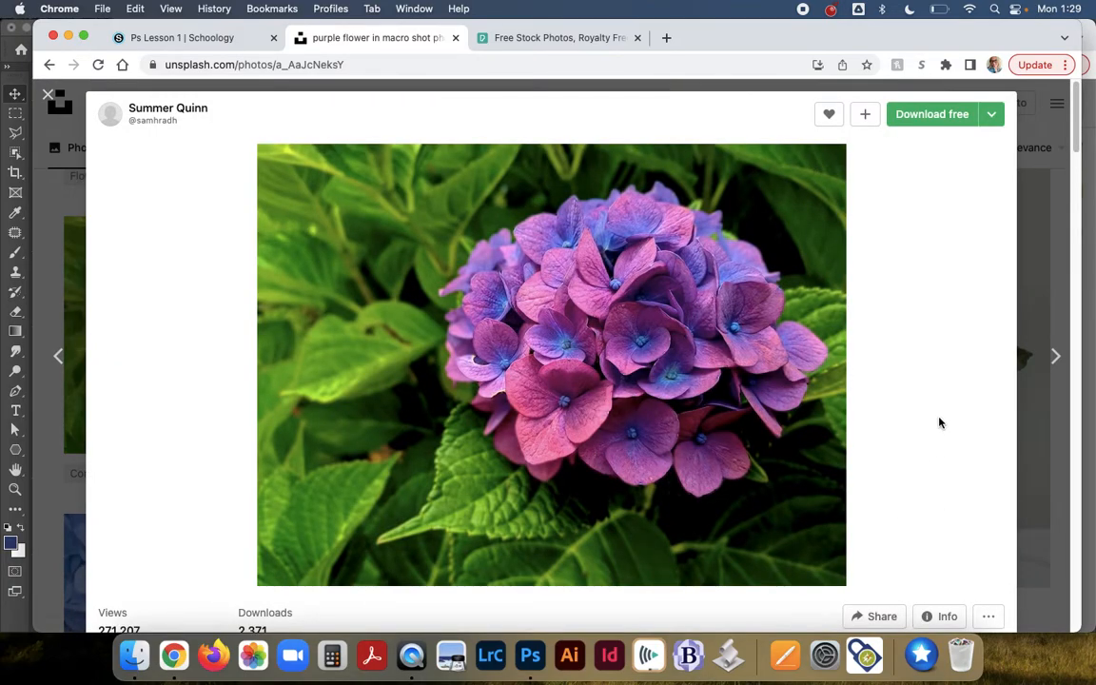
Download the purple hydrangea photo for free, view the downloaded file and close its preview
left_click(918, 122)
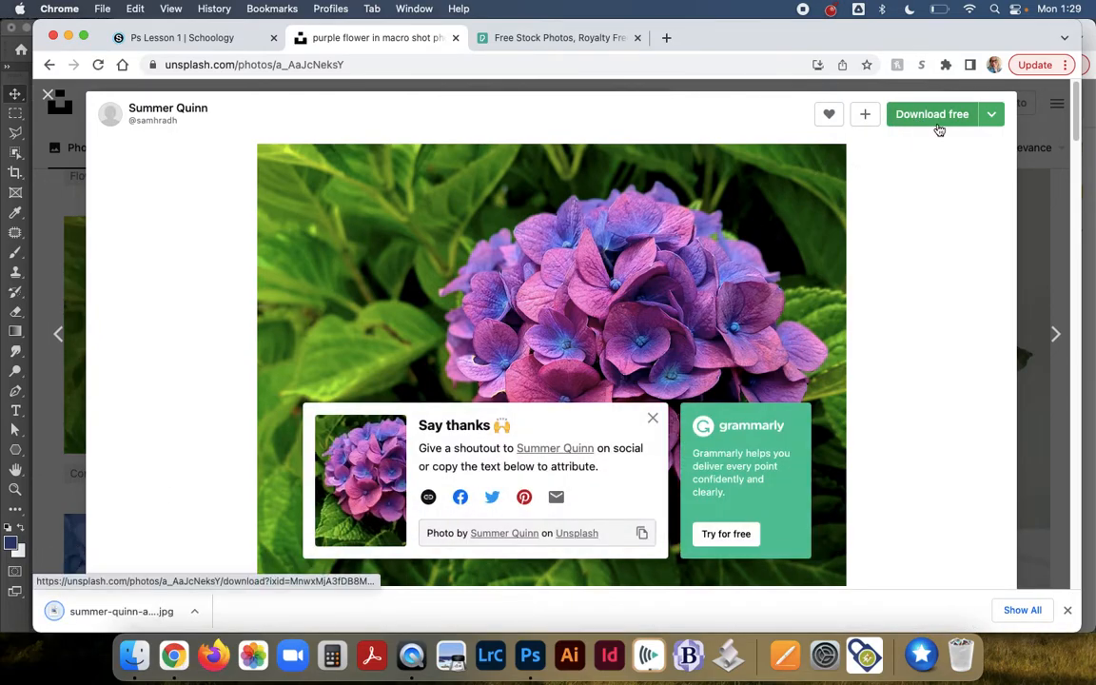
left_click(81, 620)
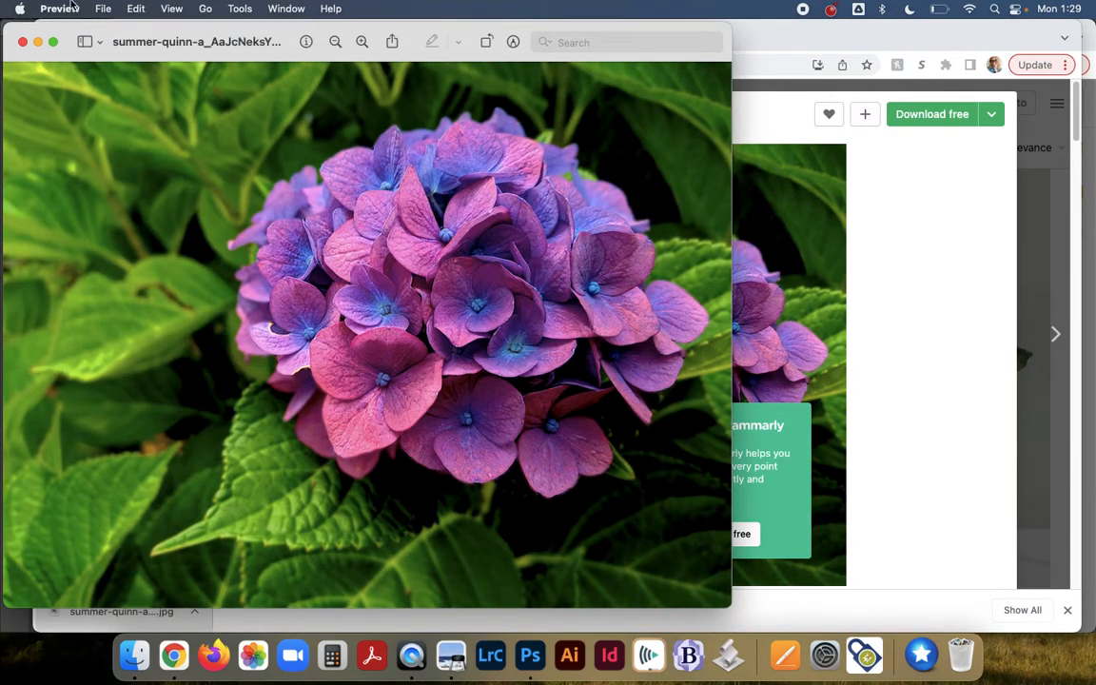
left_click(23, 42)
Switch to Photoshop and open the downloaded hydrangea JPG from the Downloads folder
left_click(13, 602)
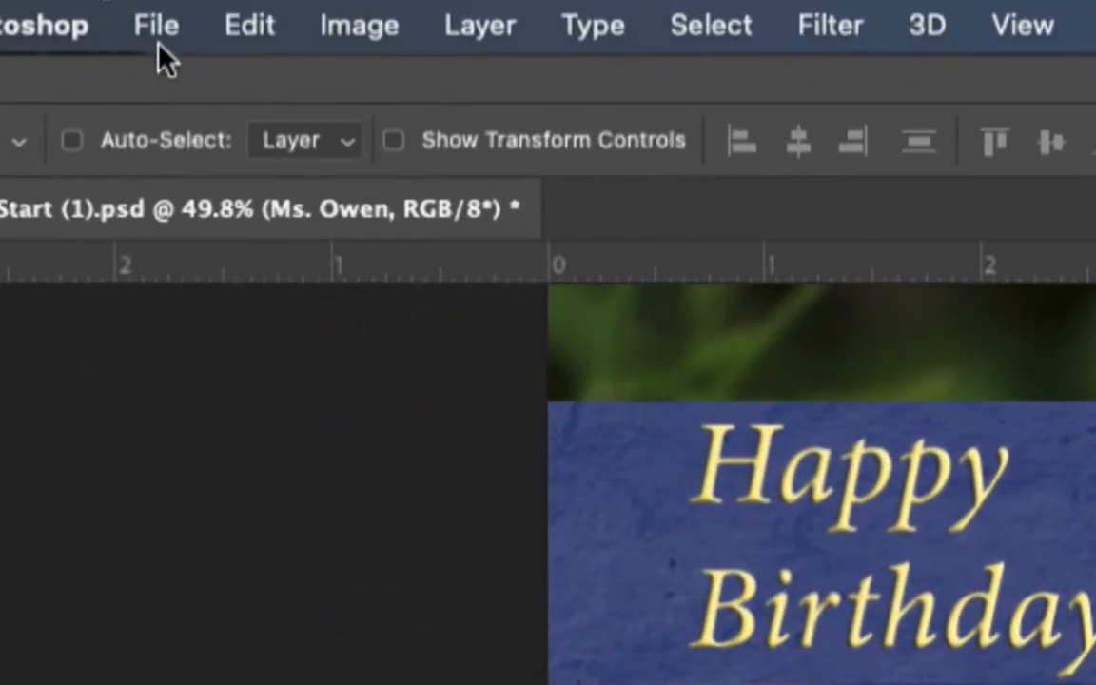
left_click(117, 10)
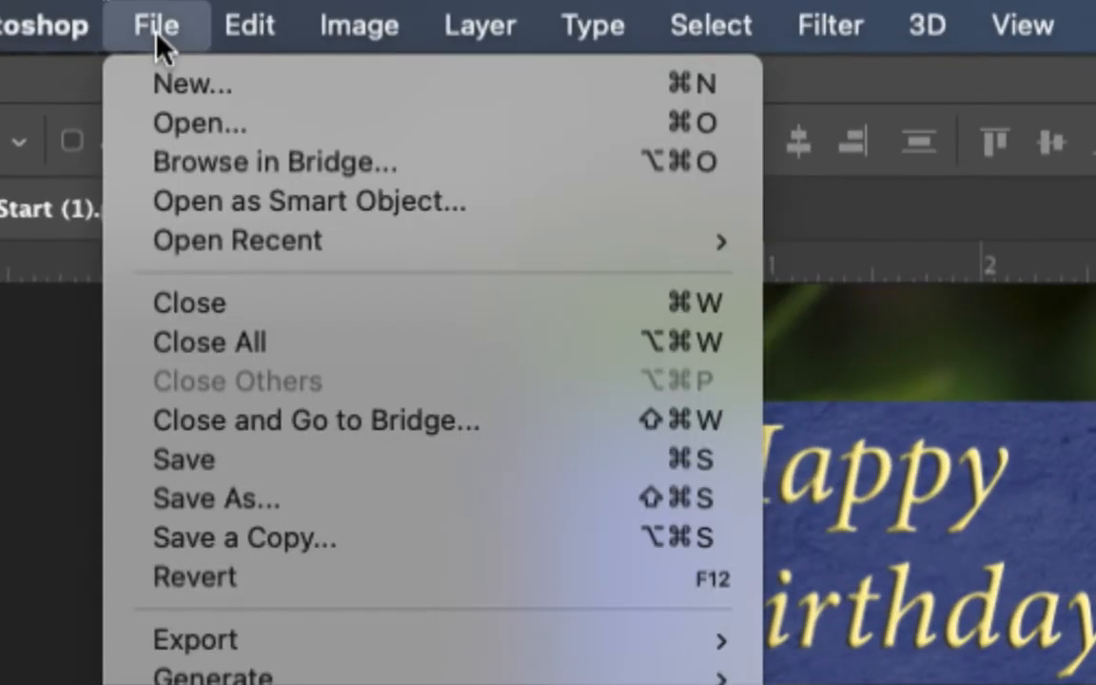
left_click(197, 122)
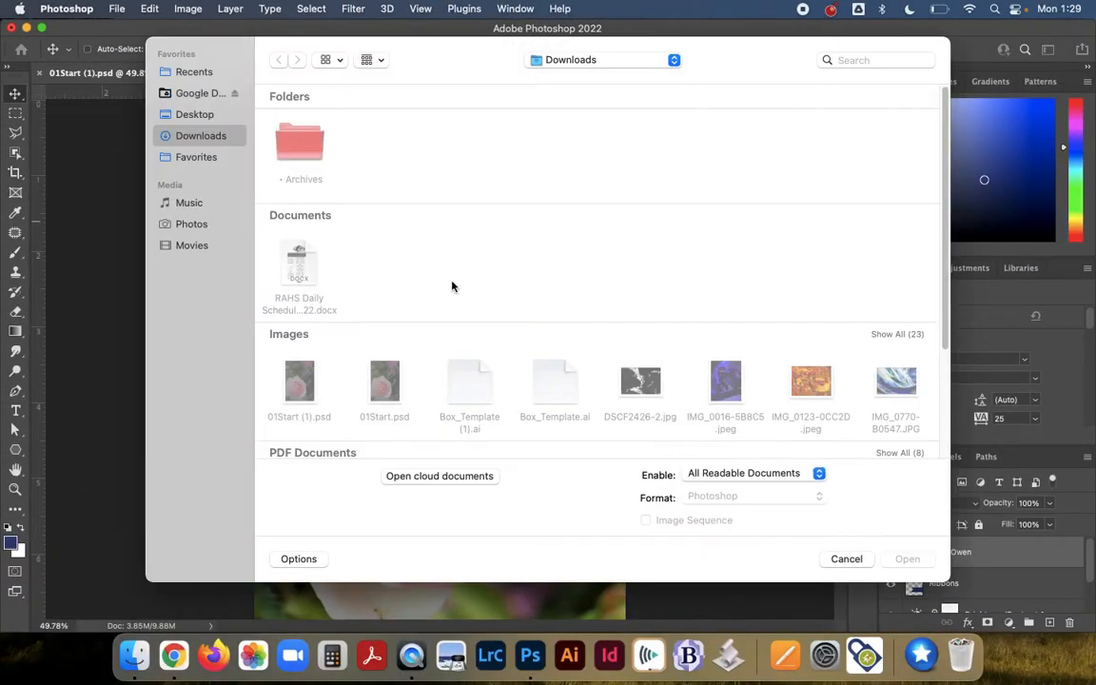
scroll(598, 324, "right", 15)
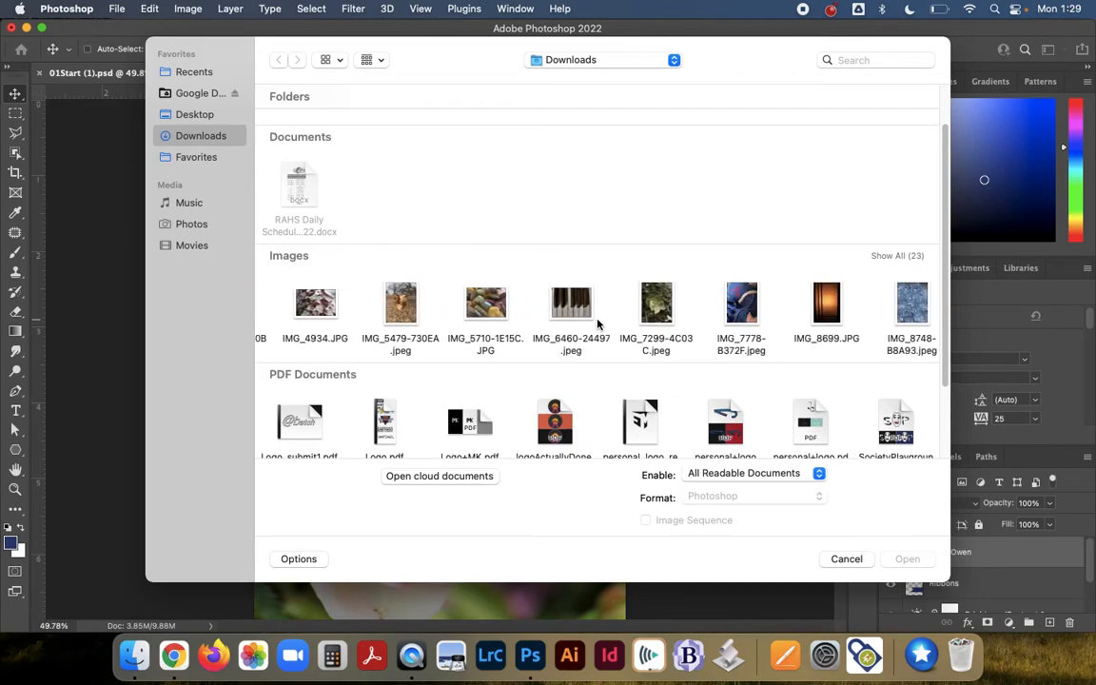
double_click(804, 303)
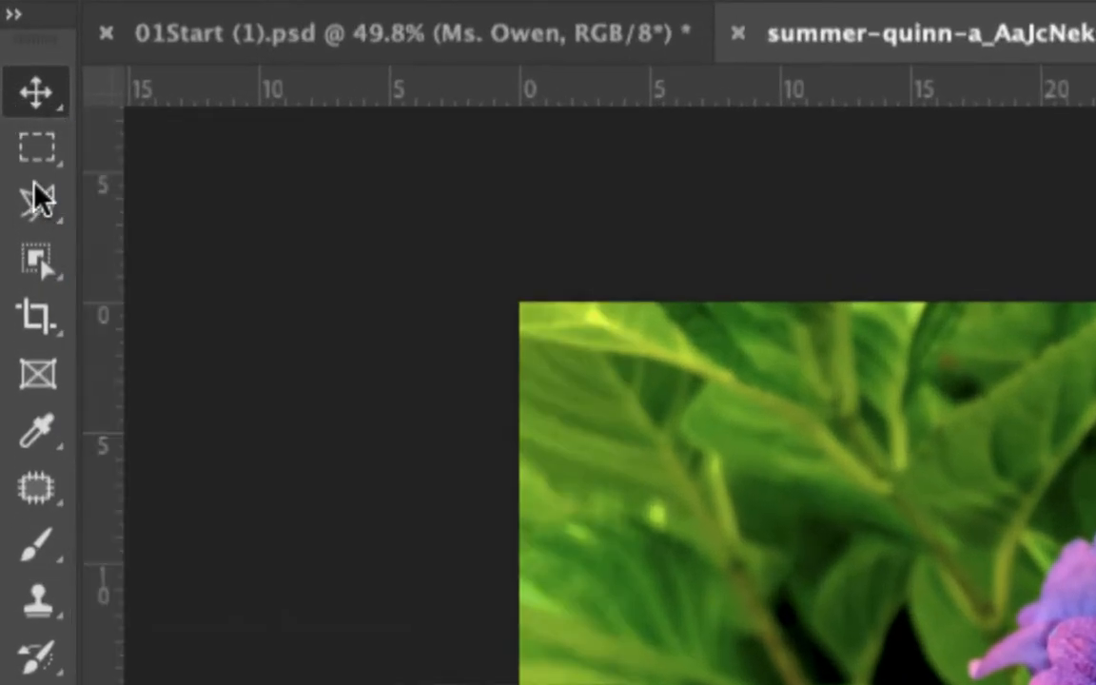
Try freehand Lasso selections along the hydrangea's upper-left edge and over the leaves, and deselect them
left_click(38, 198)
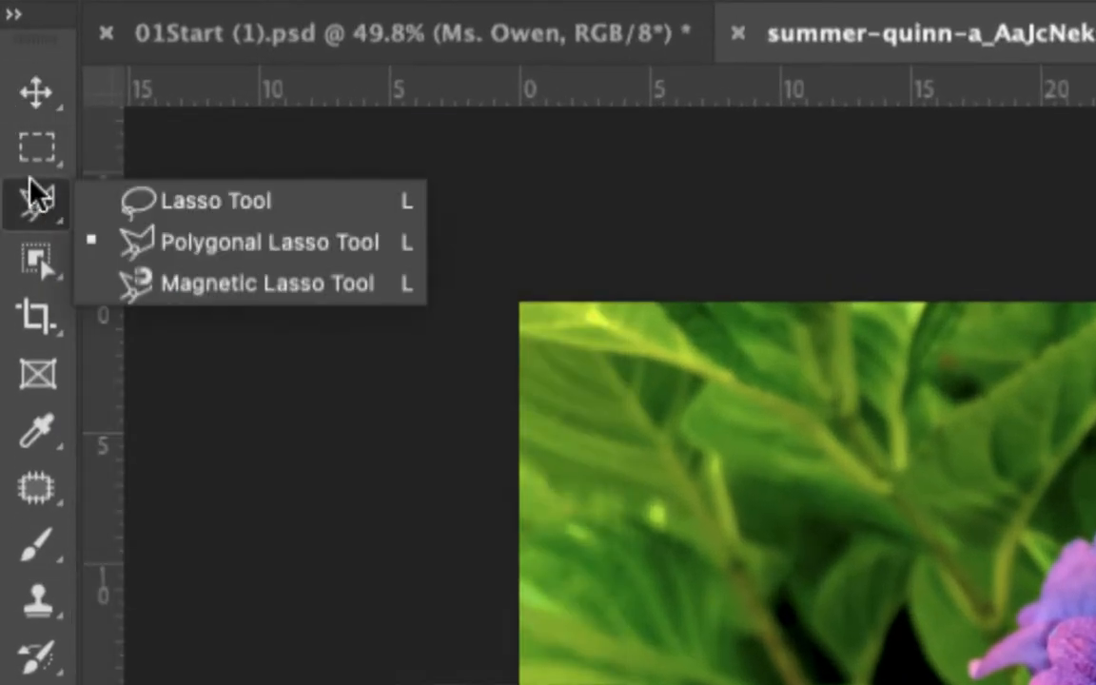
left_click(177, 207)
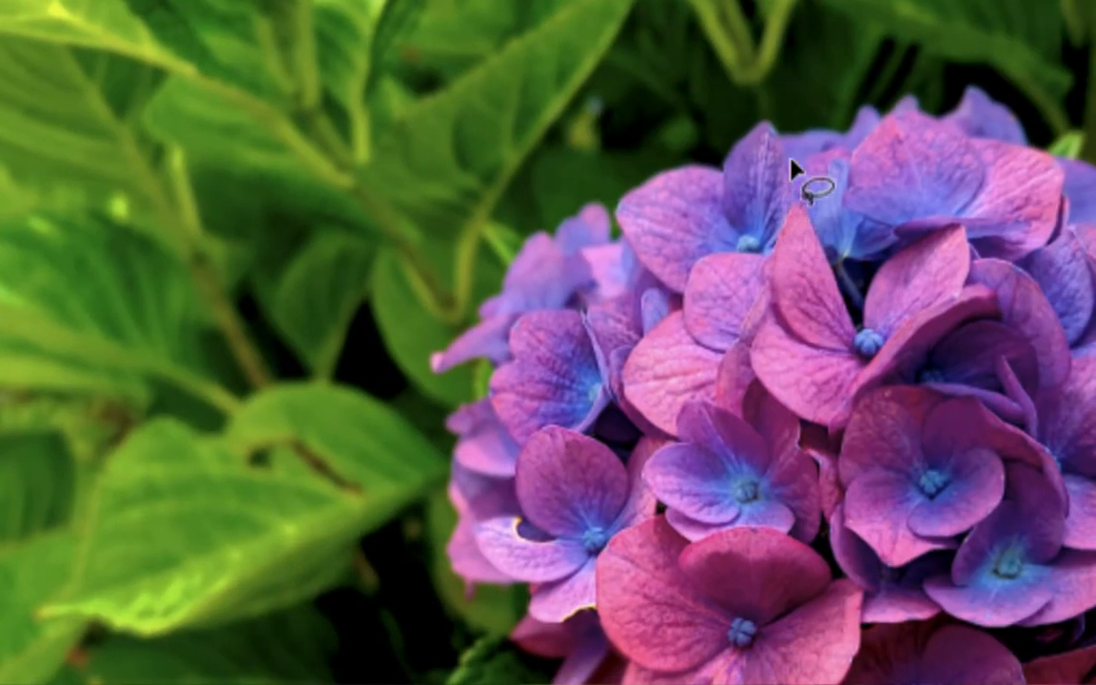
mouse_move(768, 133)
left_mouse_down()
mouse_move(713, 174)
mouse_move(626, 195)
mouse_move(587, 228)
mouse_move(483, 214)
mouse_move(328, 274)
left_mouse_up()
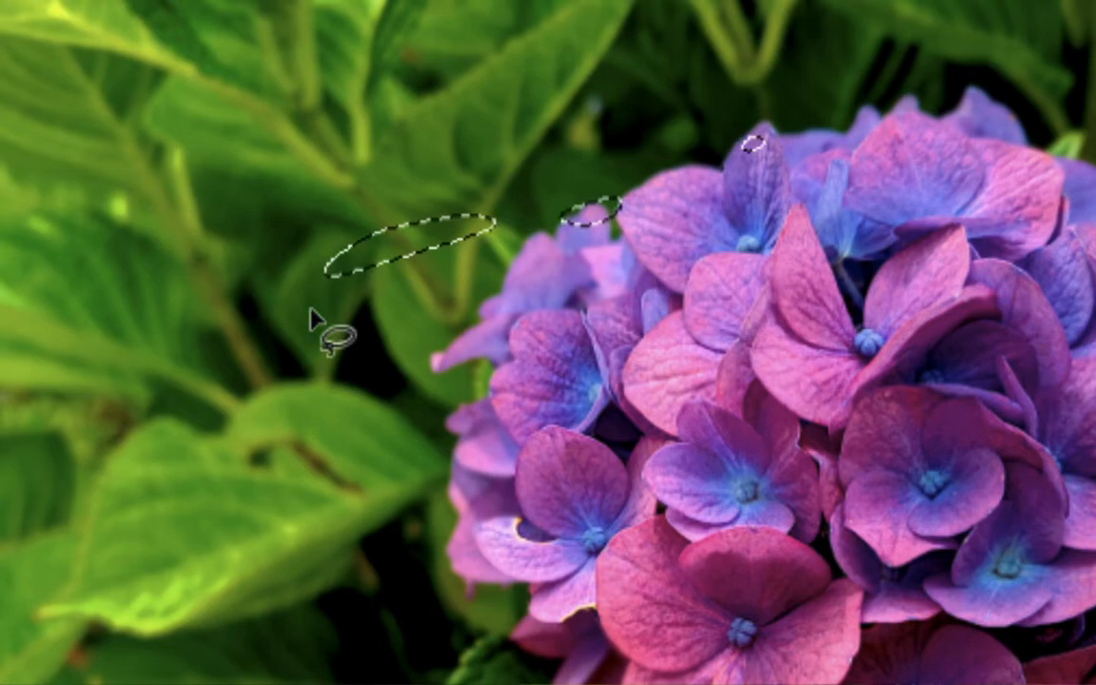
left_click(310, 308)
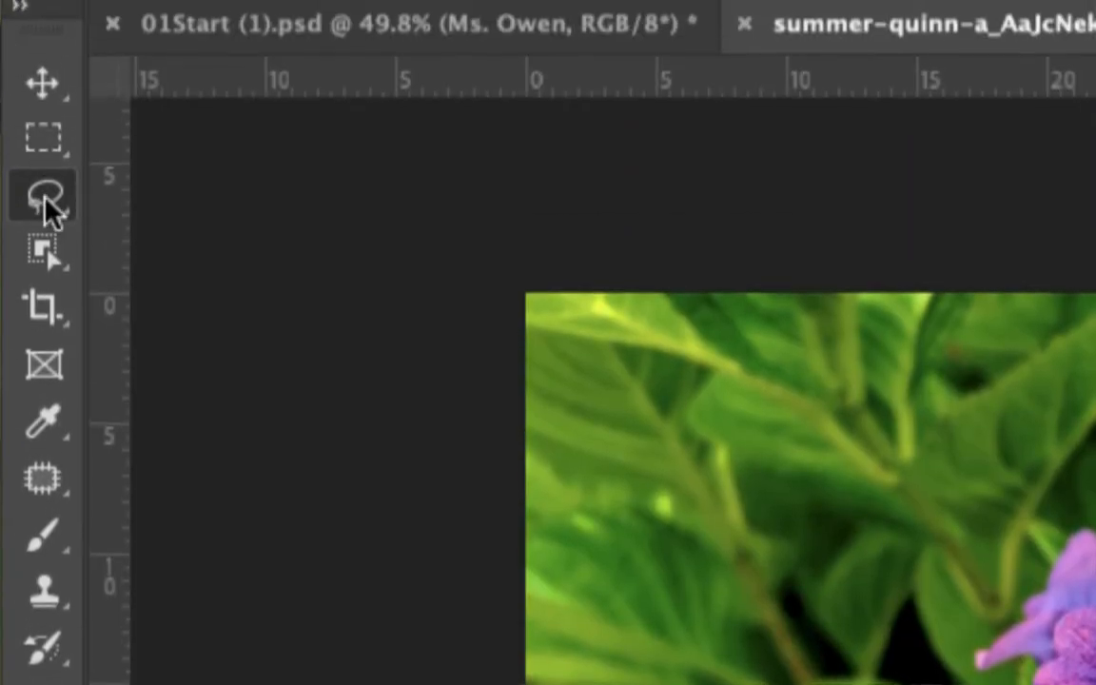
Begin a Polygonal Lasso outline at the hydrangea's top petal and trace its upper-left petals down to the left side
left_click(44, 200)
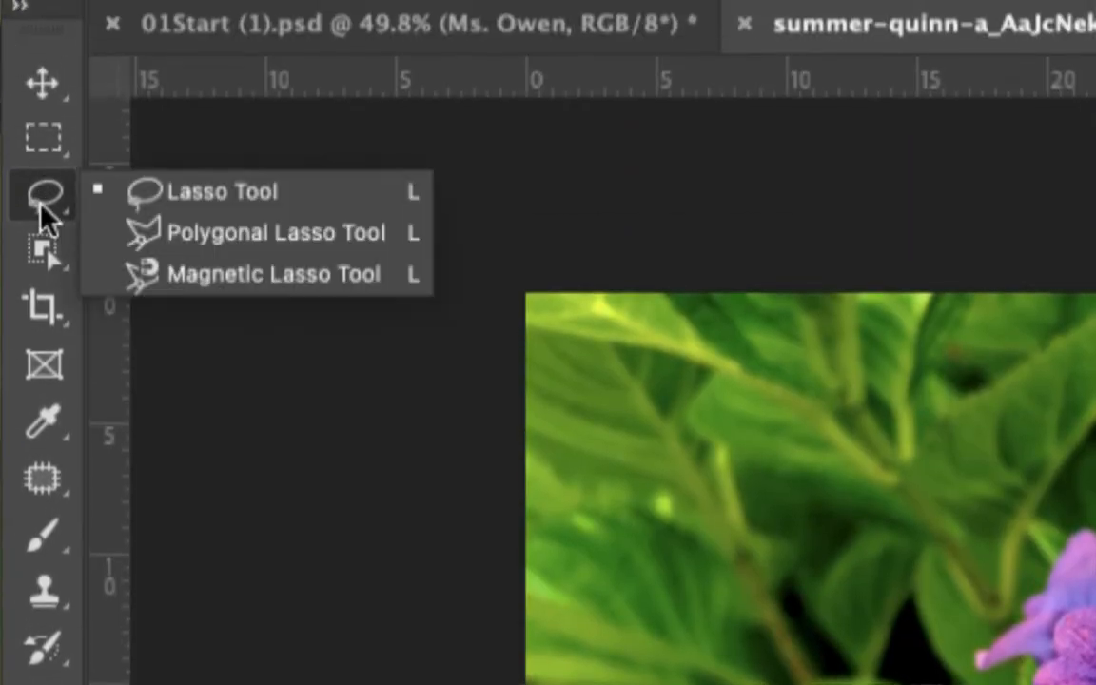
left_click(149, 231)
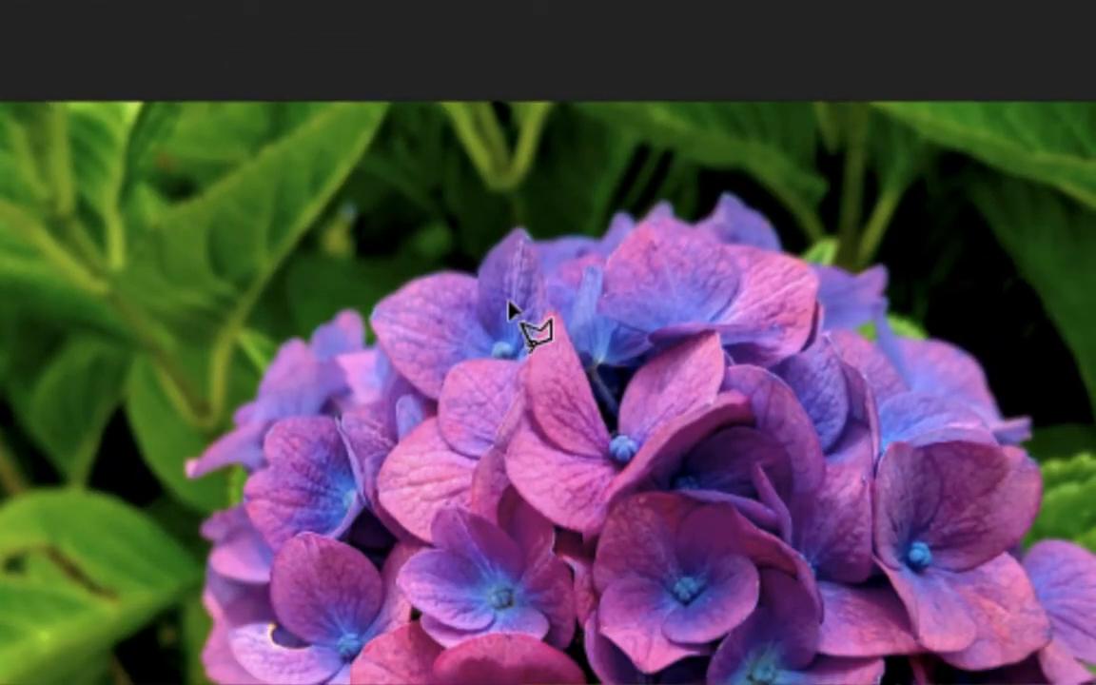
left_click(535, 240)
left_click(518, 229)
left_click(485, 258)
left_click(477, 281)
left_click(433, 274)
left_click(399, 283)
left_click(383, 305)
left_click(380, 328)
left_click(373, 353)
left_click(350, 354)
left_click(347, 317)
left_click(314, 330)
left_click(283, 362)
left_click(187, 466)
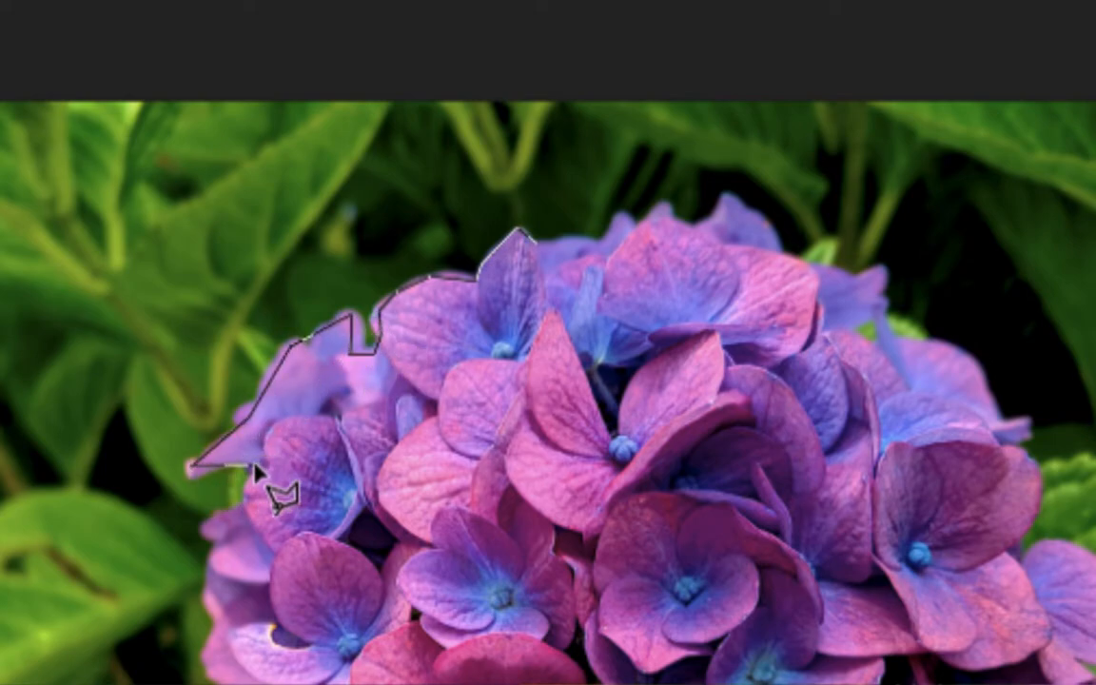
left_click(245, 468)
left_click(211, 536)
Place two stray Polygonal Lasso points out on the leaves left of the flower and remove them from the outline
left_click(84, 523)
left_click(108, 647)
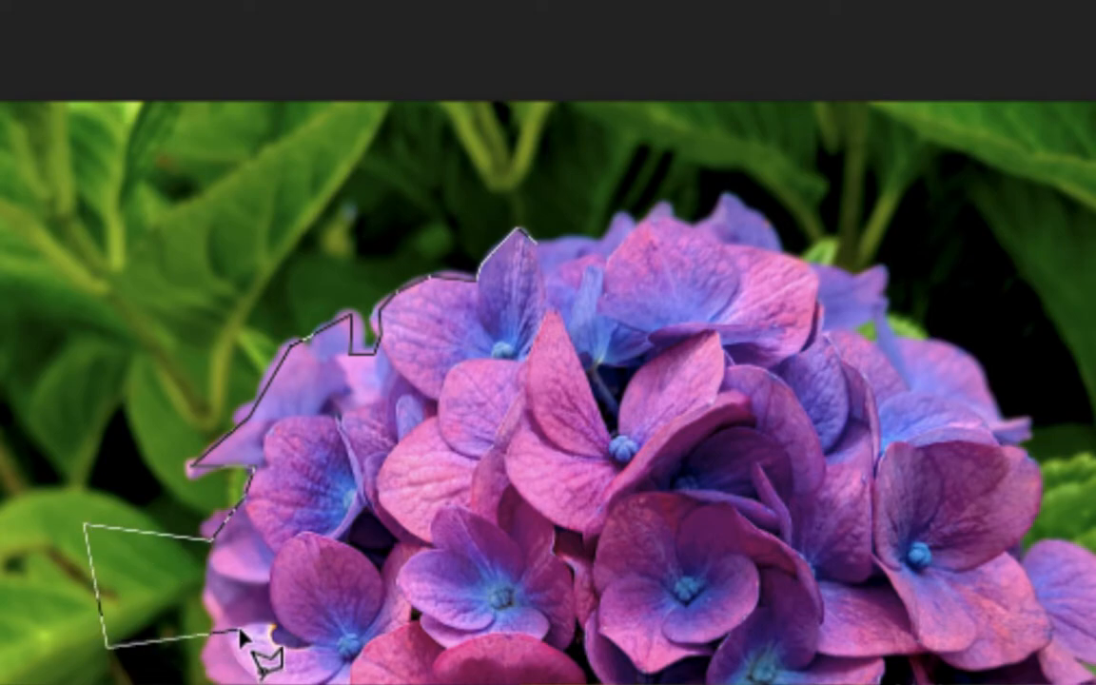
key("BackSpace")
key("BackSpace")
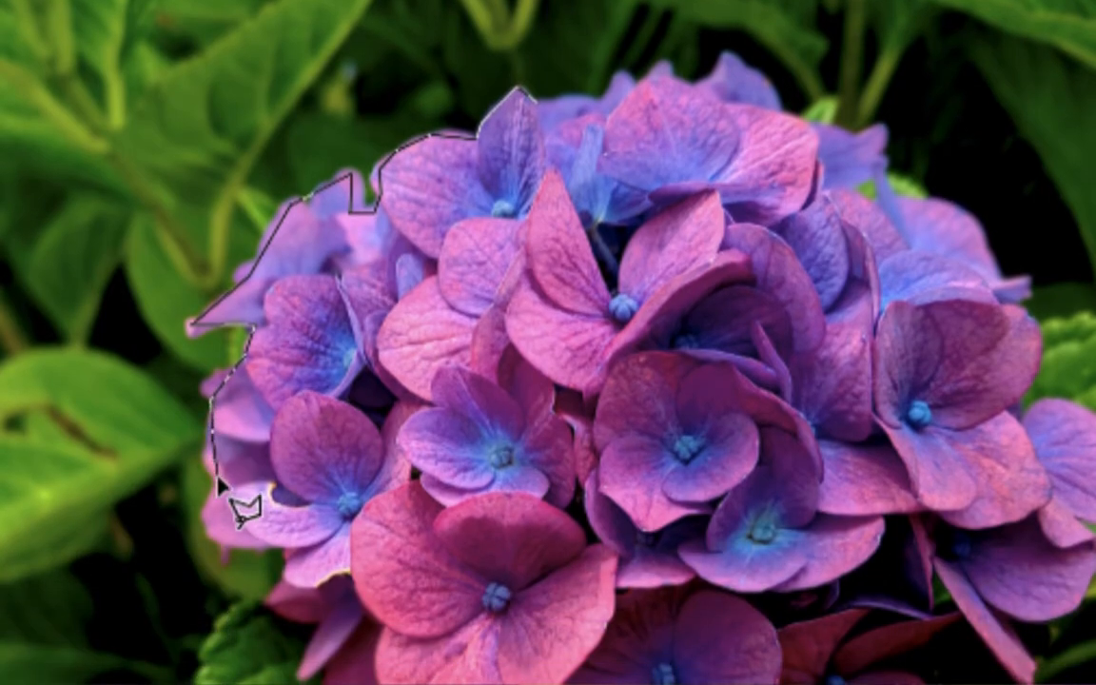
Continue the Polygonal Lasso outline around the hydrangea's lower, right and upper petals and close it into a selection
left_click(213, 522)
left_click(251, 544)
left_click(302, 547)
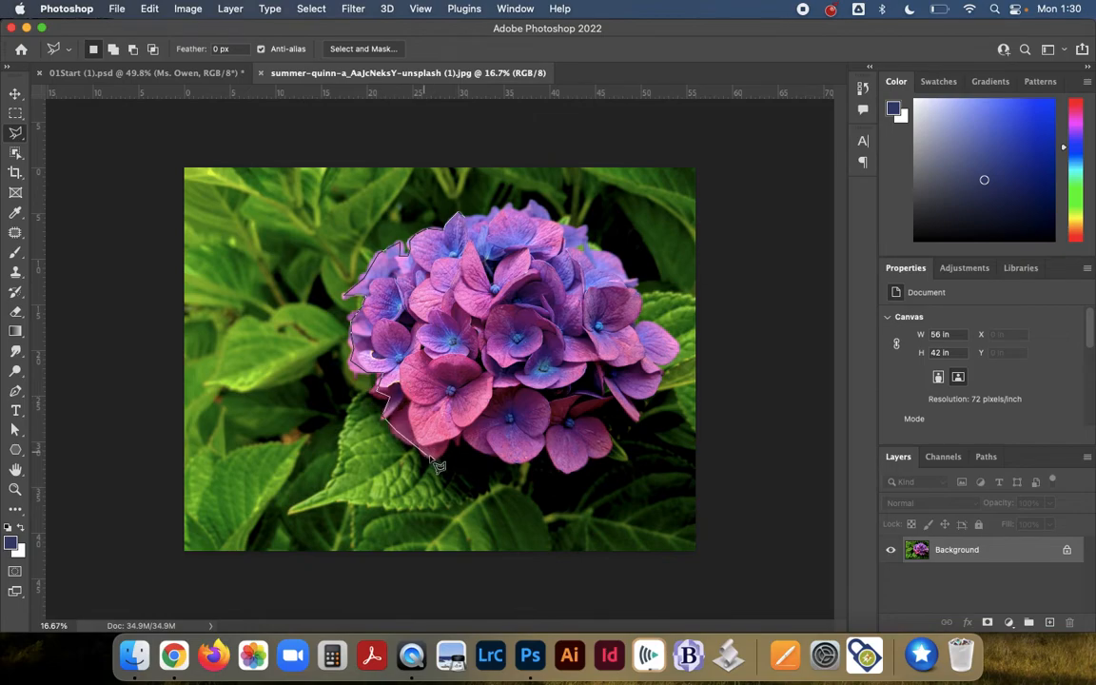
left_click(458, 437)
left_click(489, 454)
left_click(523, 462)
left_click(607, 446)
left_click(596, 412)
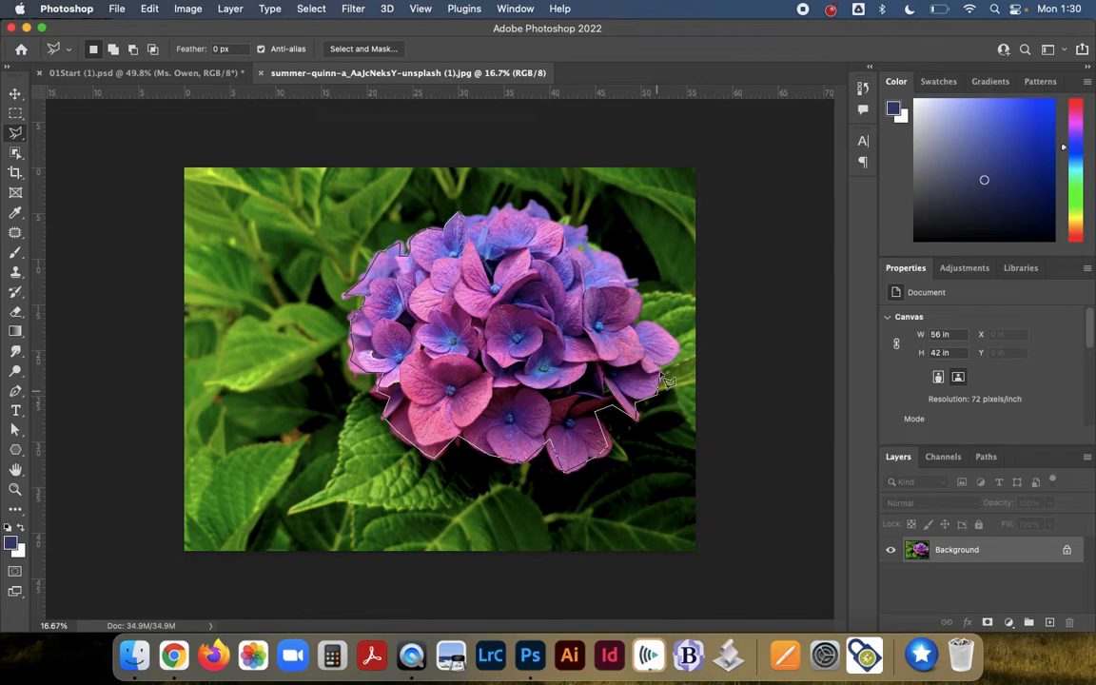
left_click(676, 342)
left_click(657, 322)
left_click(607, 253)
left_click(573, 235)
left_click(540, 215)
left_click(533, 204)
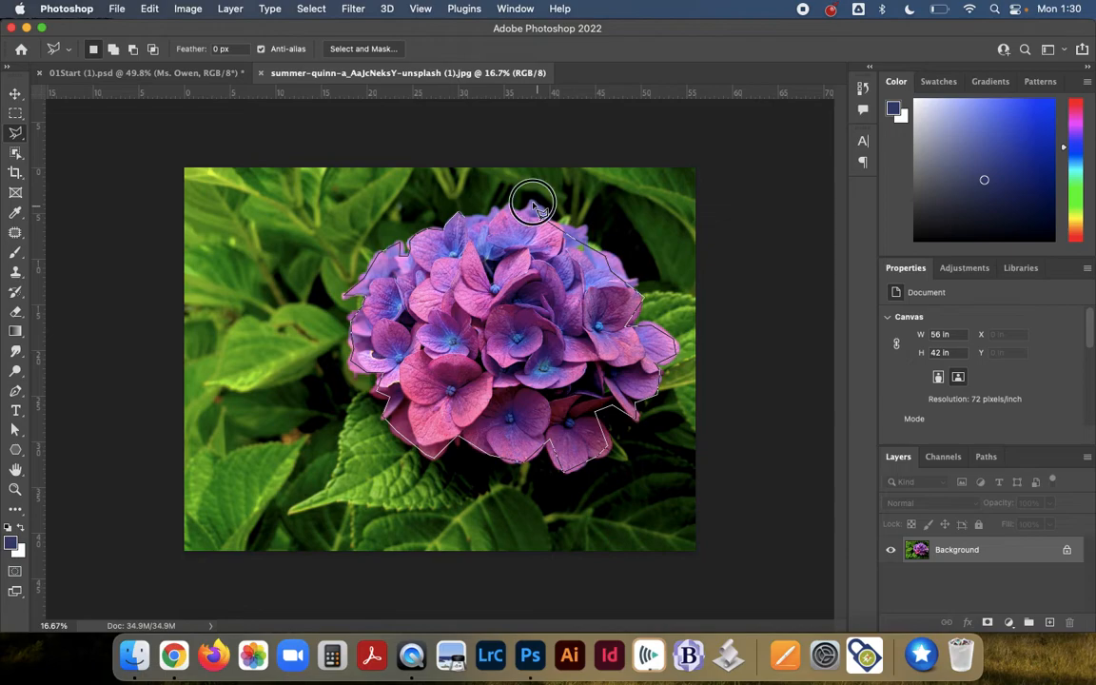
left_click(447, 211)
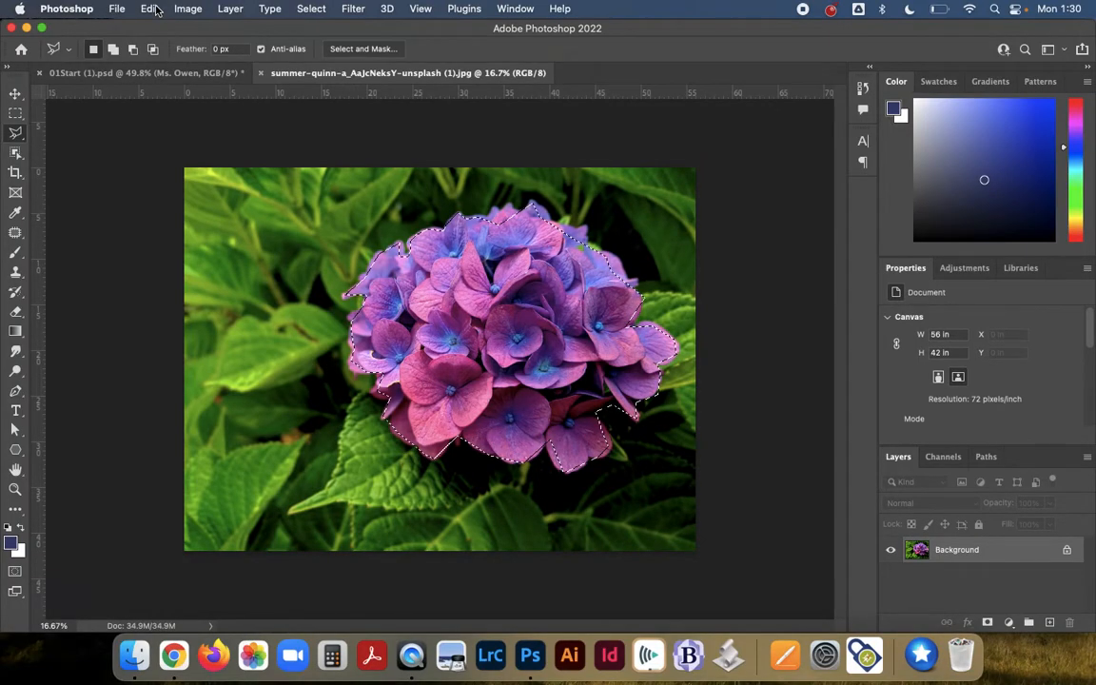
Copy the selected hydrangea and paste it into the 01Start (1).psd card, accepting the color profile conversion
left_click(155, 8)
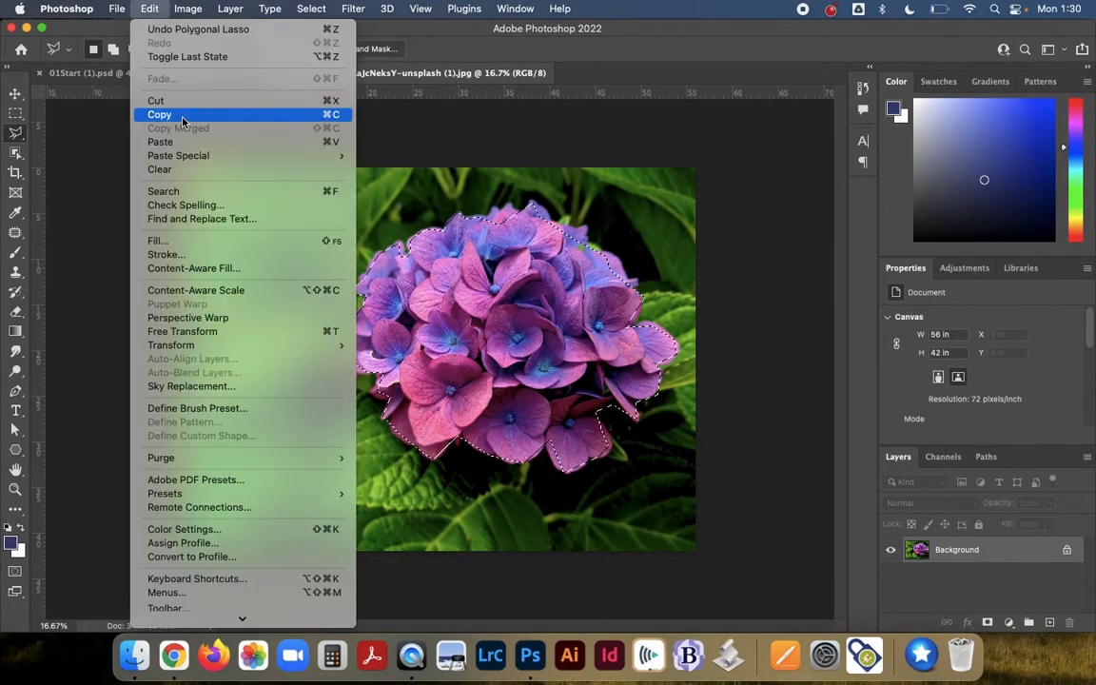
left_click(177, 115)
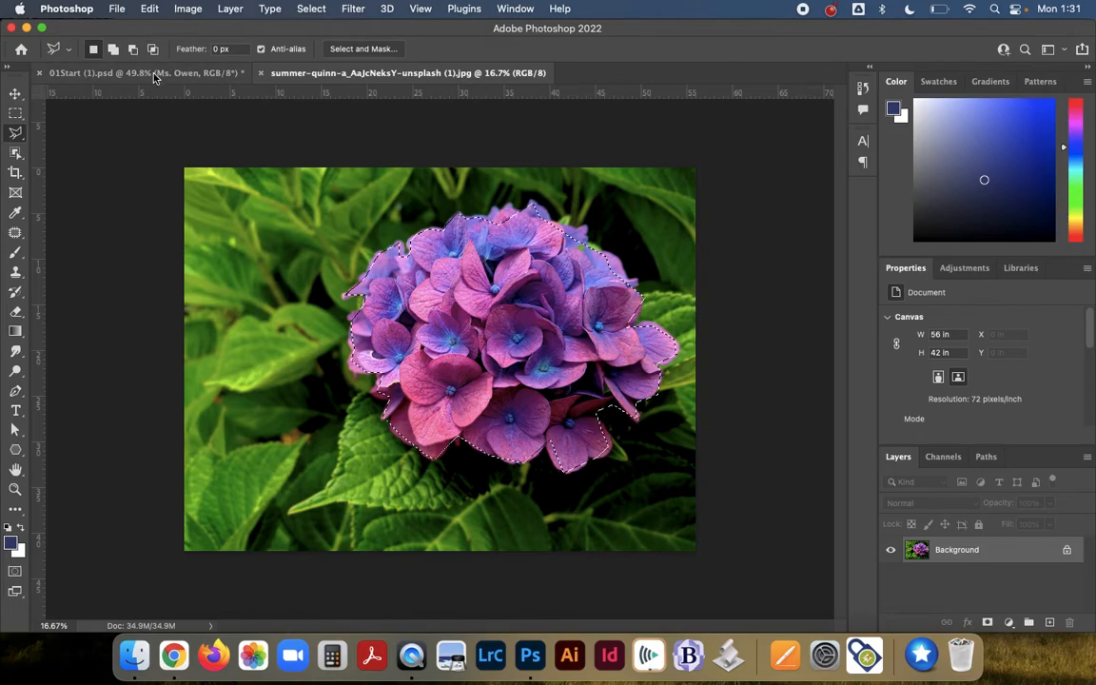
left_click(225, 72)
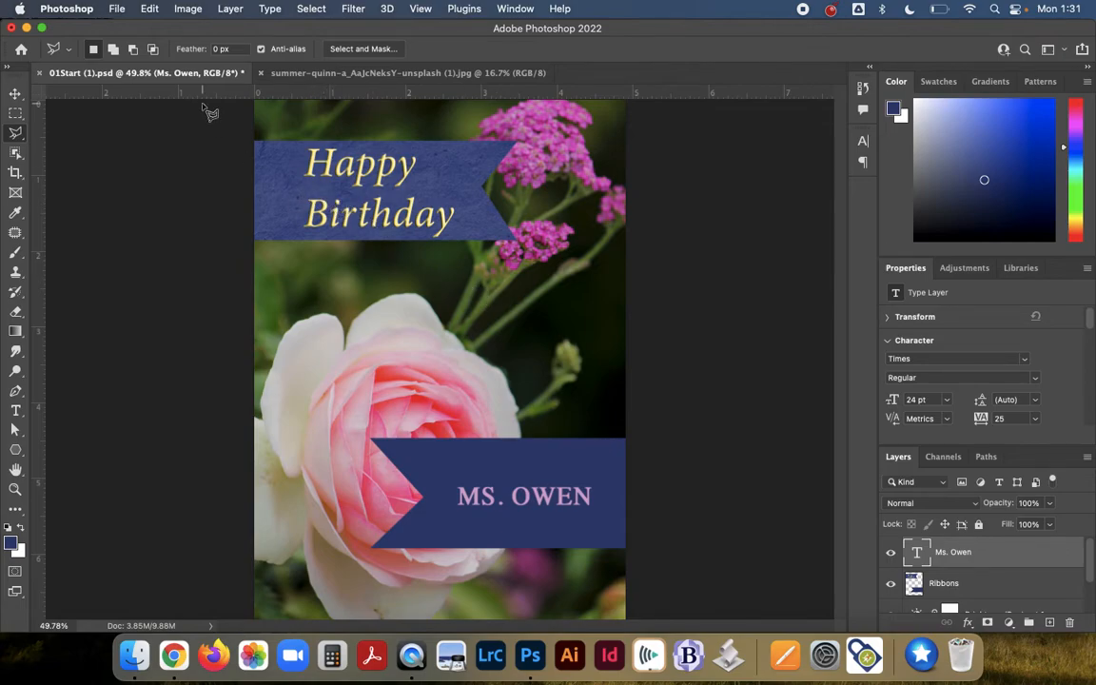
key("super+v")
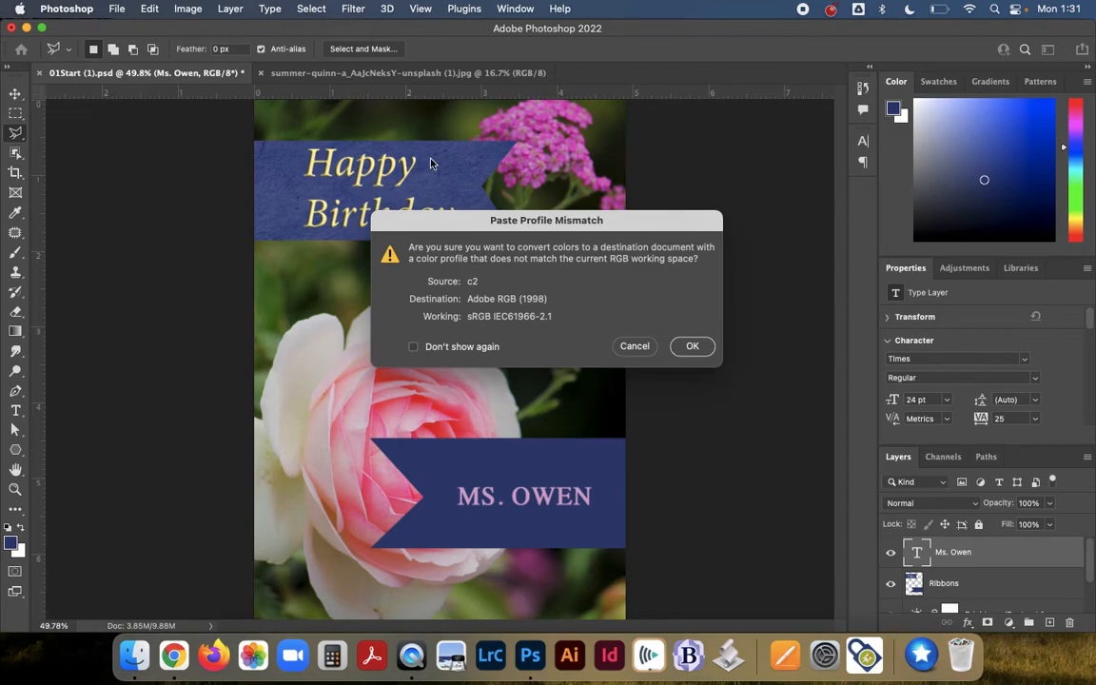
left_click(692, 347)
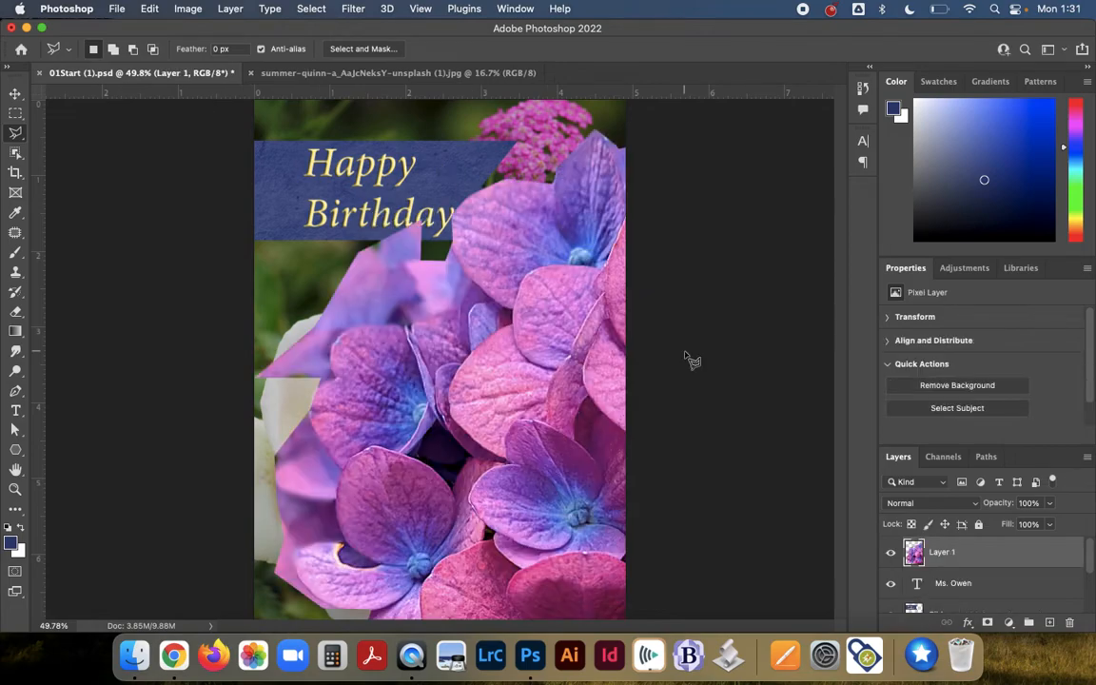
Reposition the pasted hydrangea on the card, shifting it up and to the left with the Move tool
left_click(153, 10)
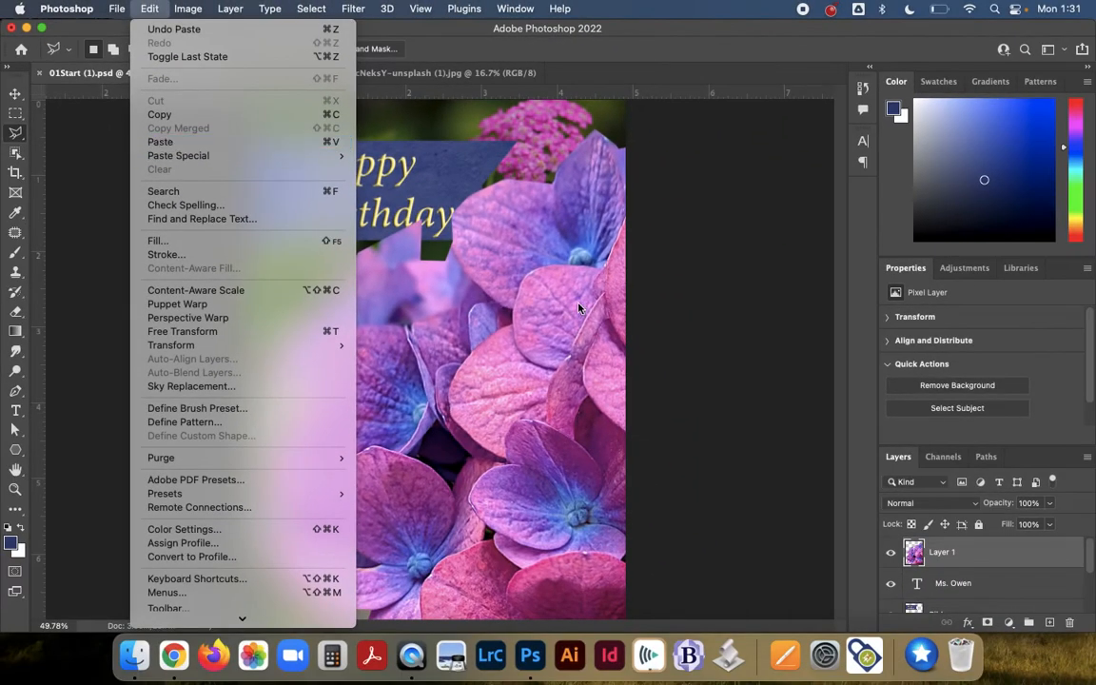
left_click(578, 306)
left_click(15, 93)
left_click_drag(277, 252, 357, 352)
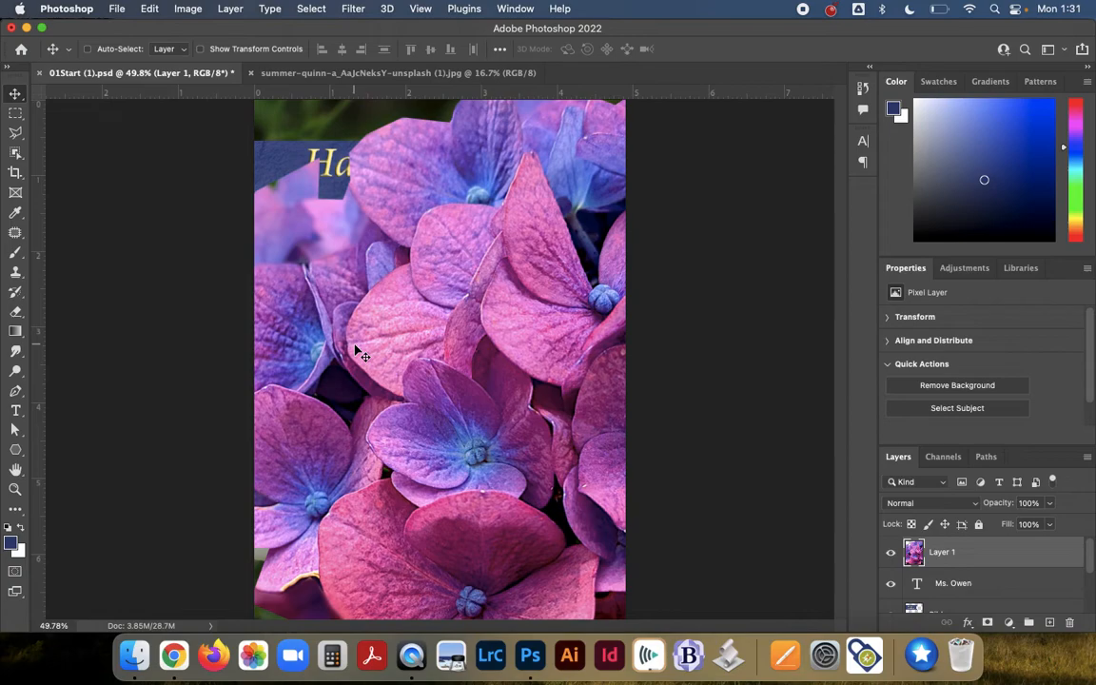
Scale the pasted hydrangea down with Free Transform and place it in the card's upper-right corner
key("super")
key("super+t")
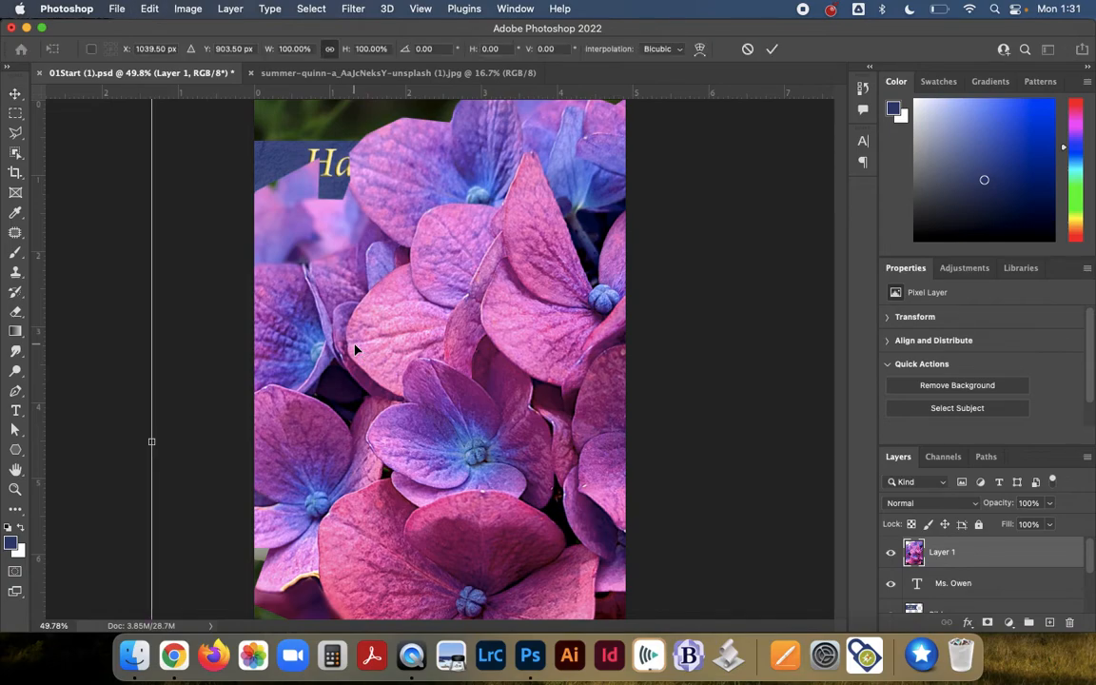
key("super+minus")
key("super+minus")
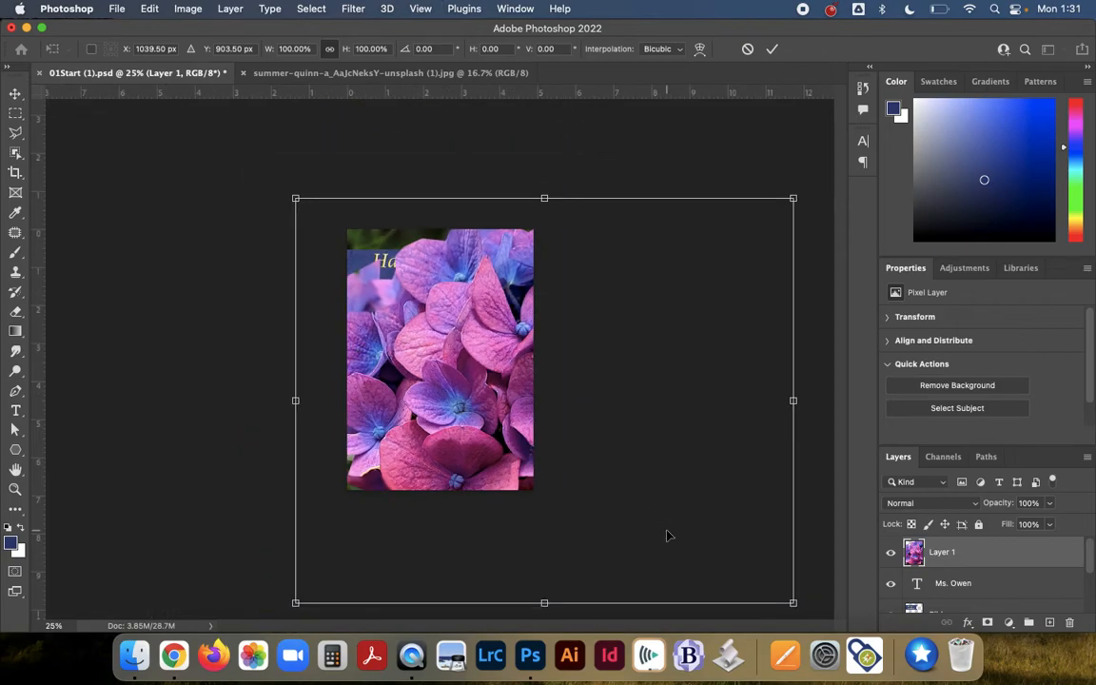
left_click_drag(797, 603, 460, 332)
left_click_drag(379, 318, 500, 263)
key("Return")
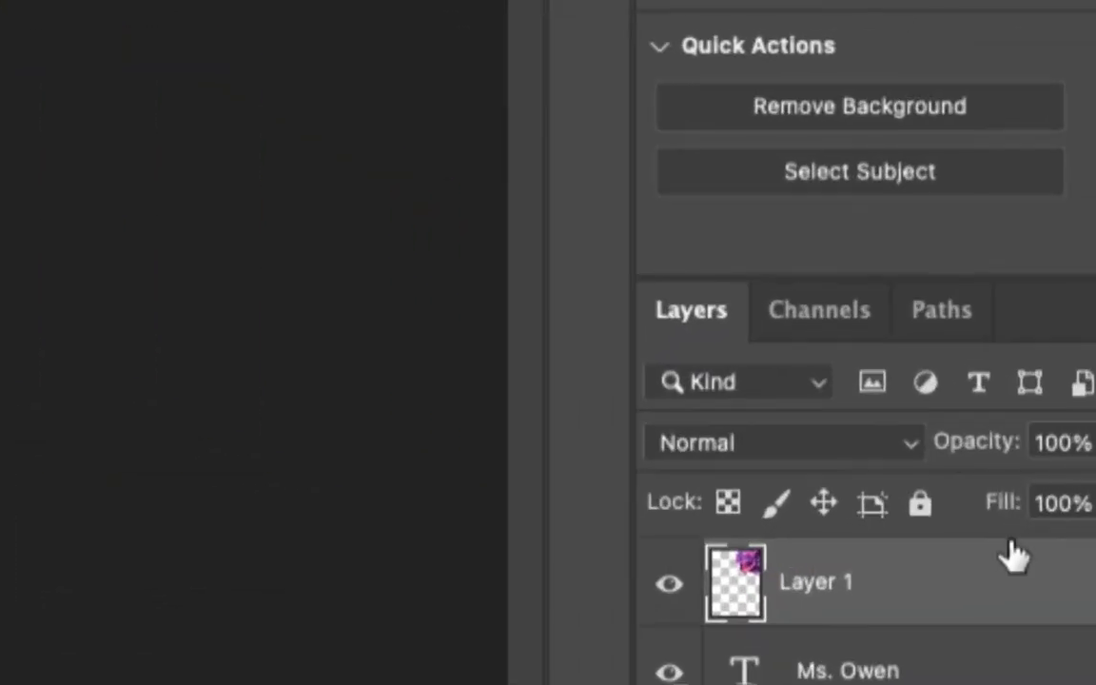
Move the hydrangea layer between the Ribbons and Brightness/Contrast 1 layers, and shift the flower down and left on the card
scroll(1012, 544, "down", 3)
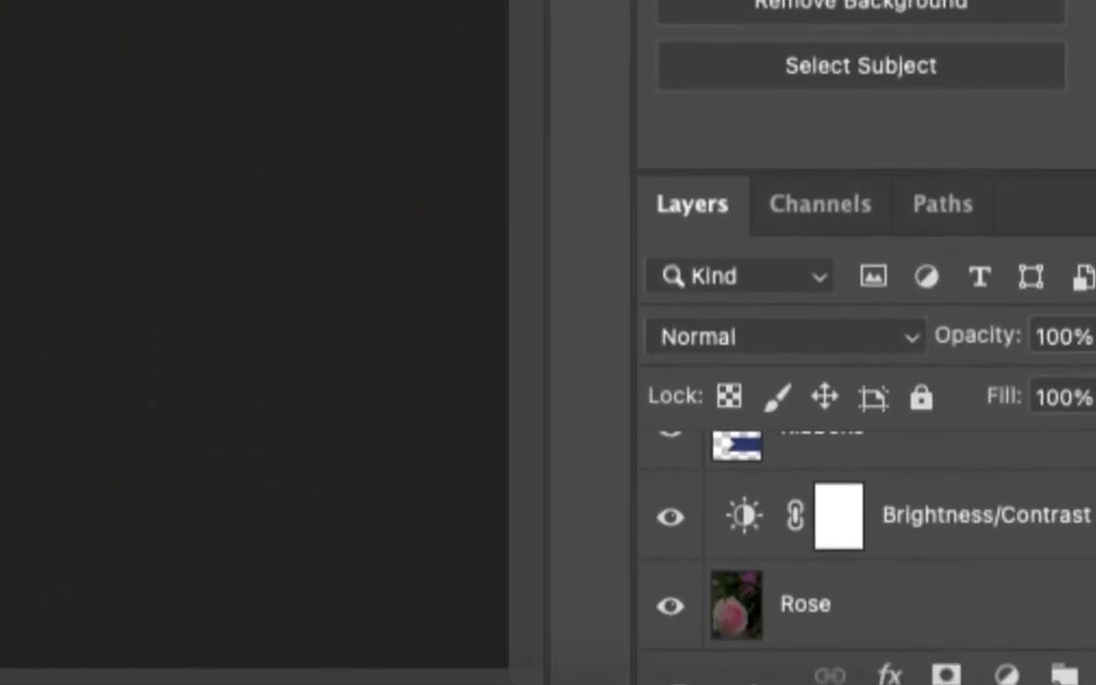
scroll(998, 543, "up", 3)
left_click_drag(954, 494, 937, 622)
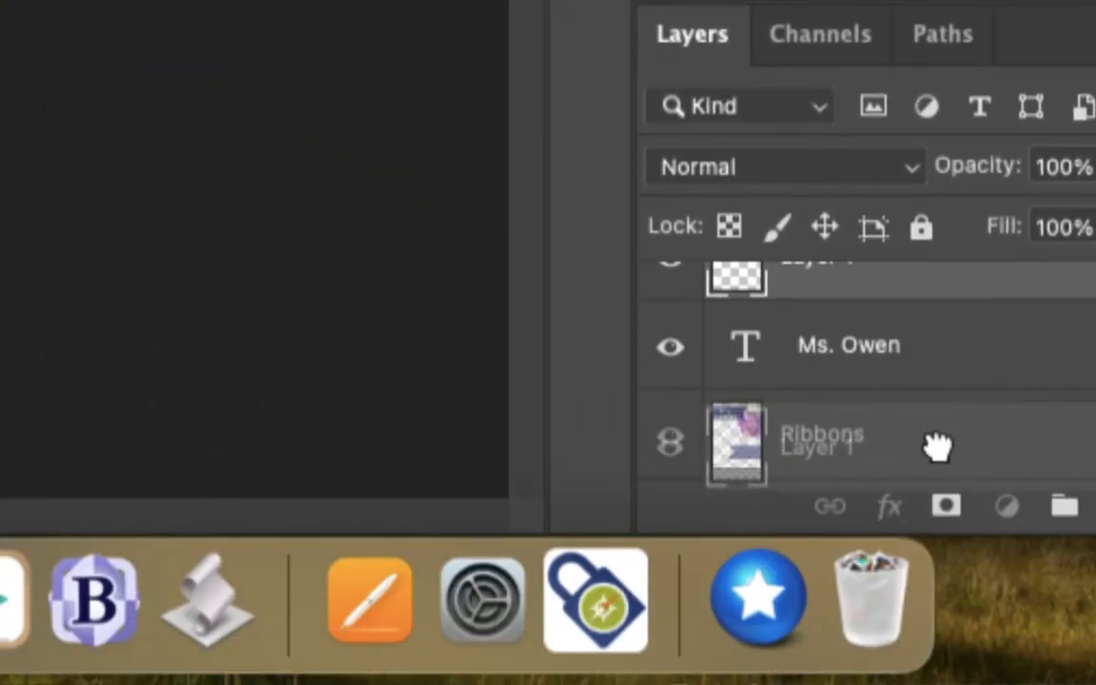
left_click_drag(937, 447, 900, 436)
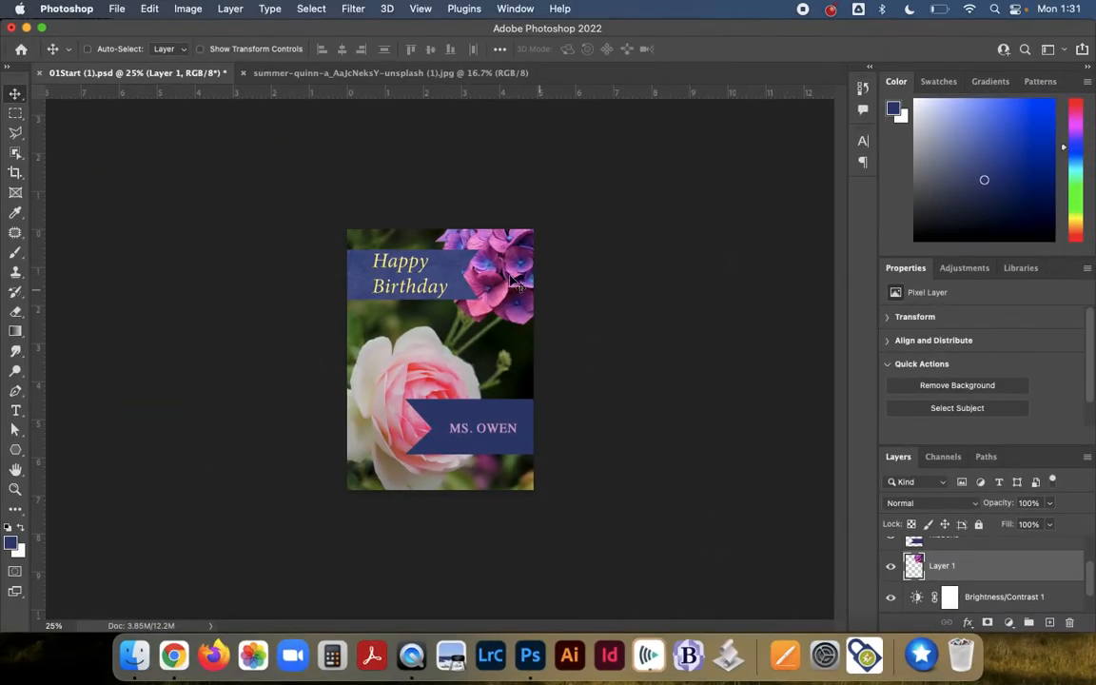
left_click_drag(511, 281, 485, 315)
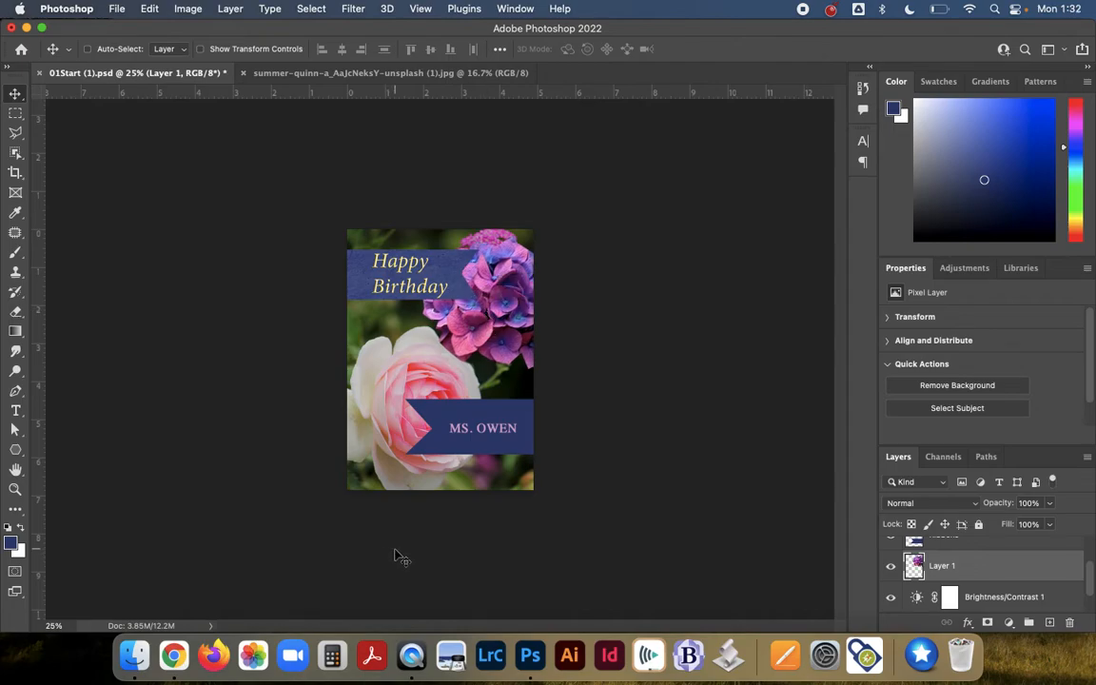
scroll(396, 554, "up", 3)
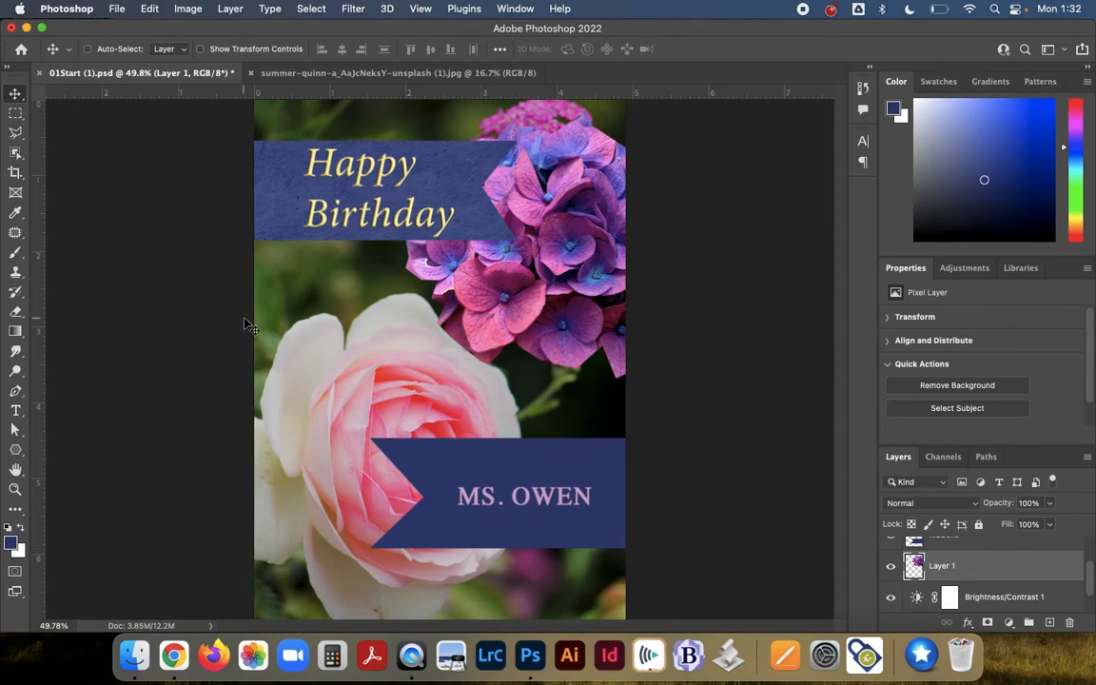
Export the finished card with Export As, using the JPG format
left_click(117, 9)
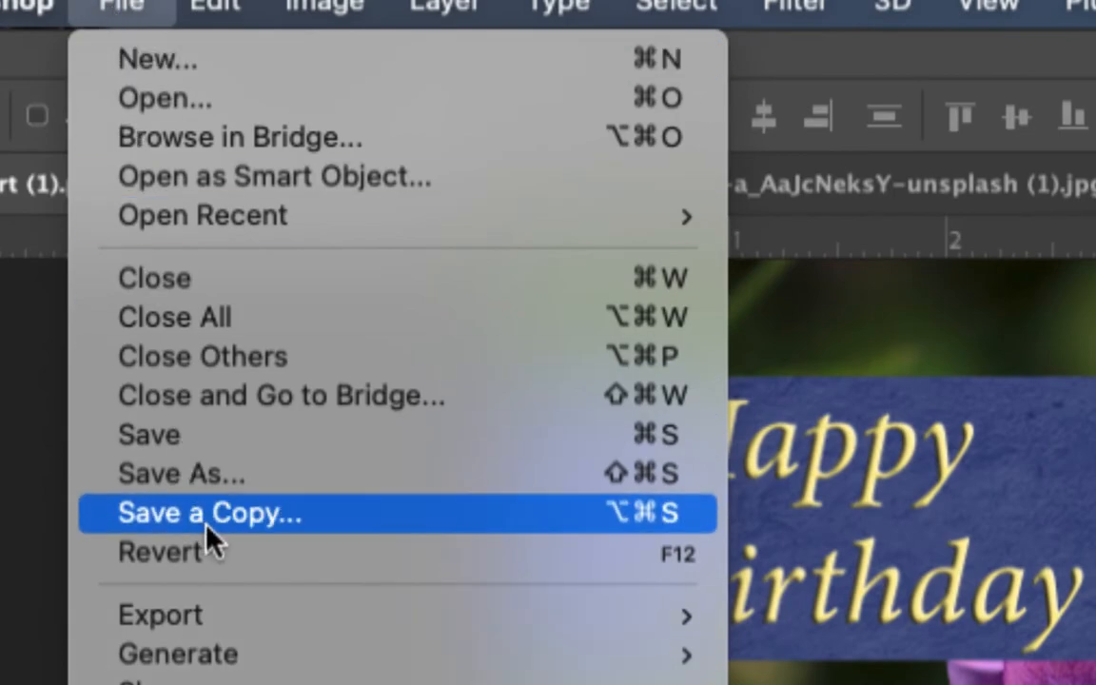
mouse_move(238, 613)
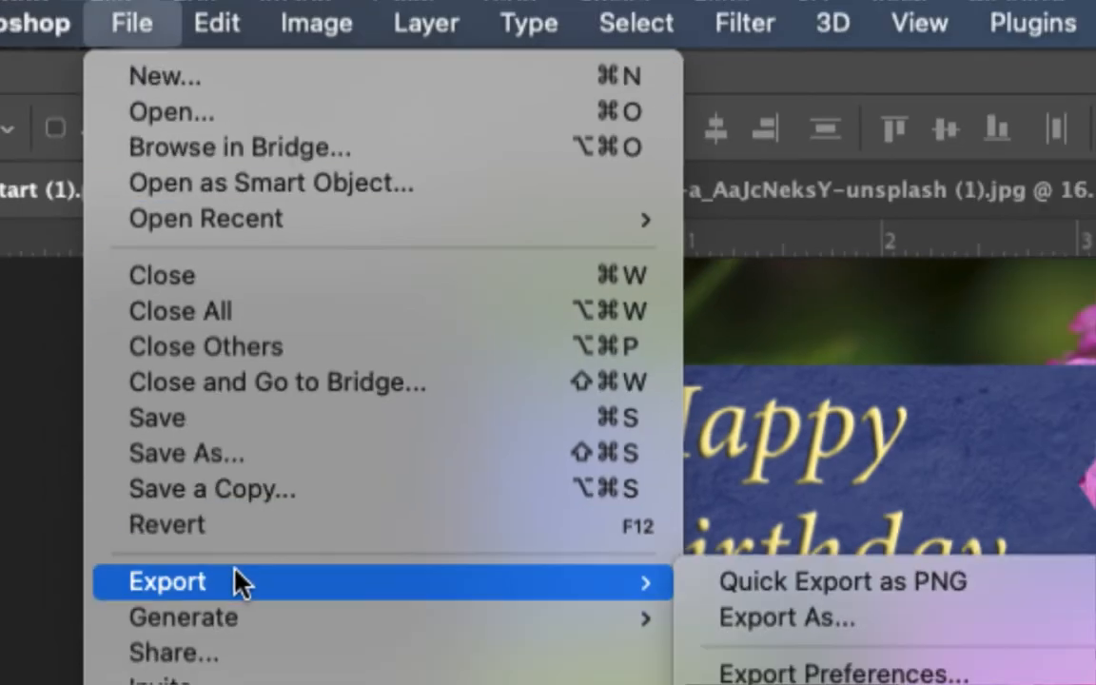
mouse_move(654, 595)
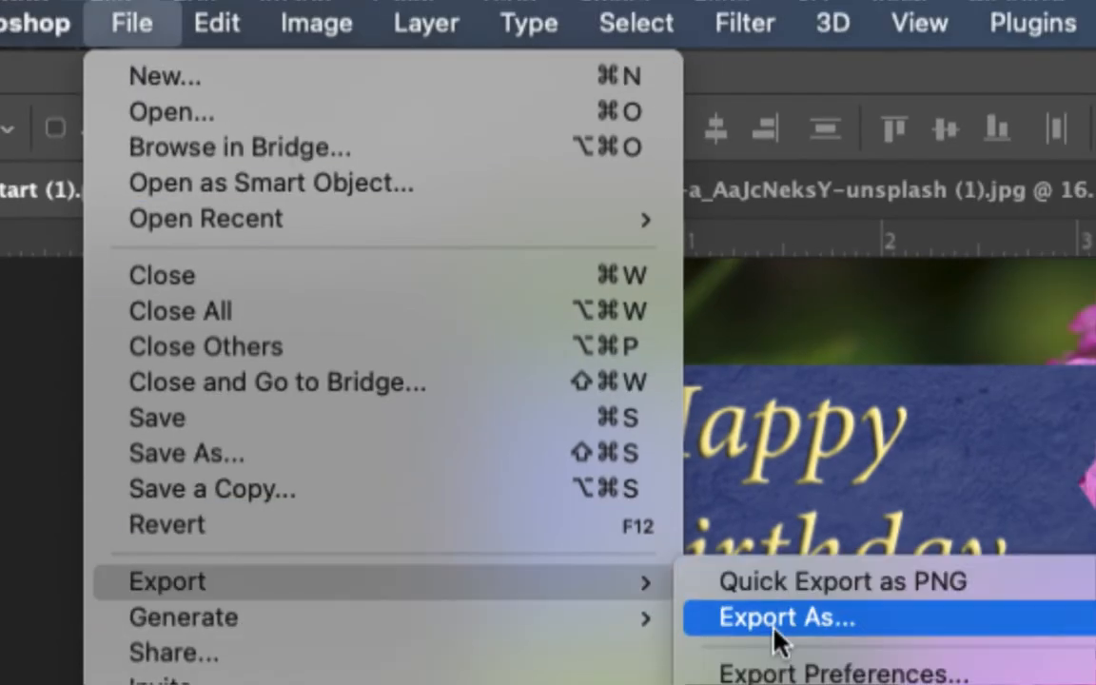
left_click(775, 640)
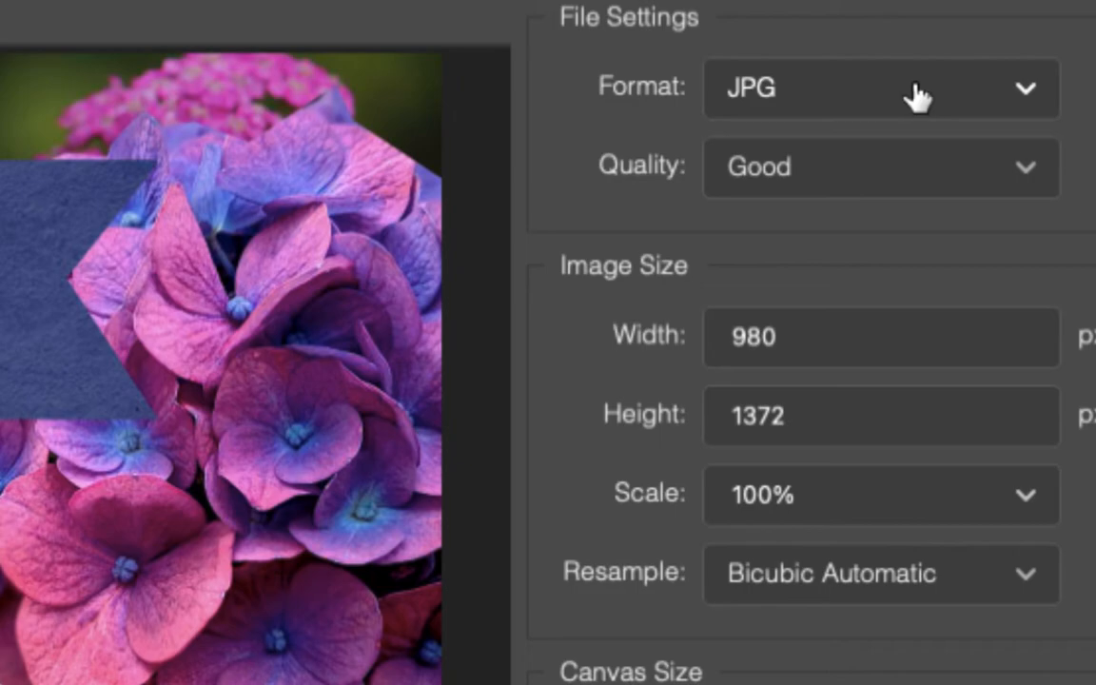
left_click(918, 92)
left_click(881, 142)
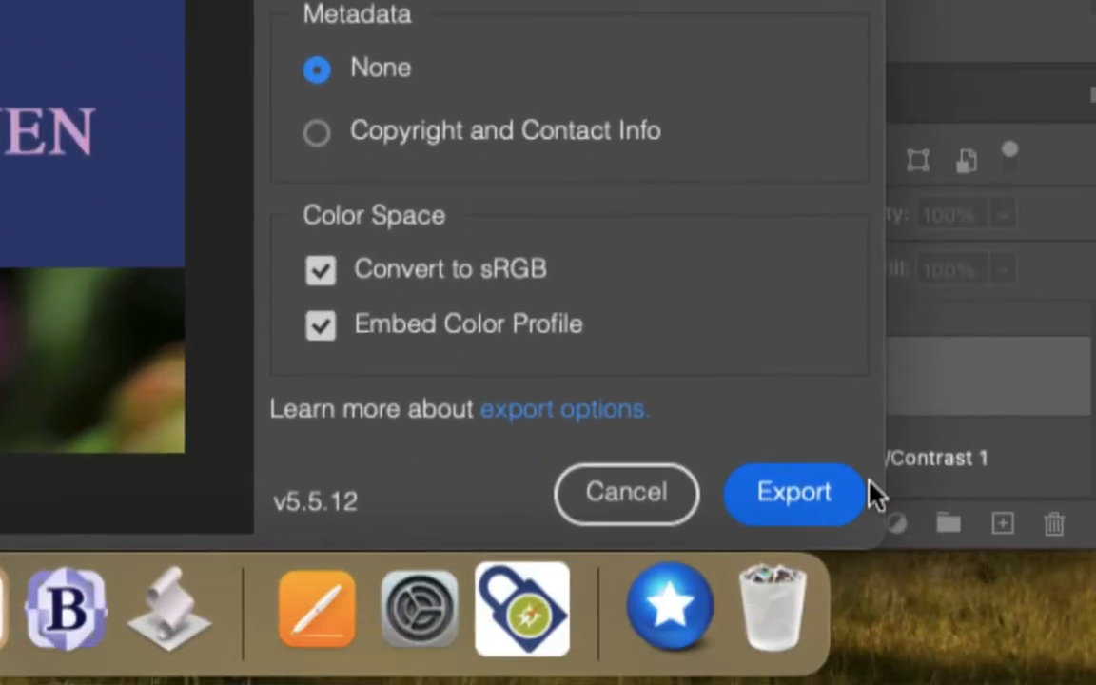
left_click(734, 487)
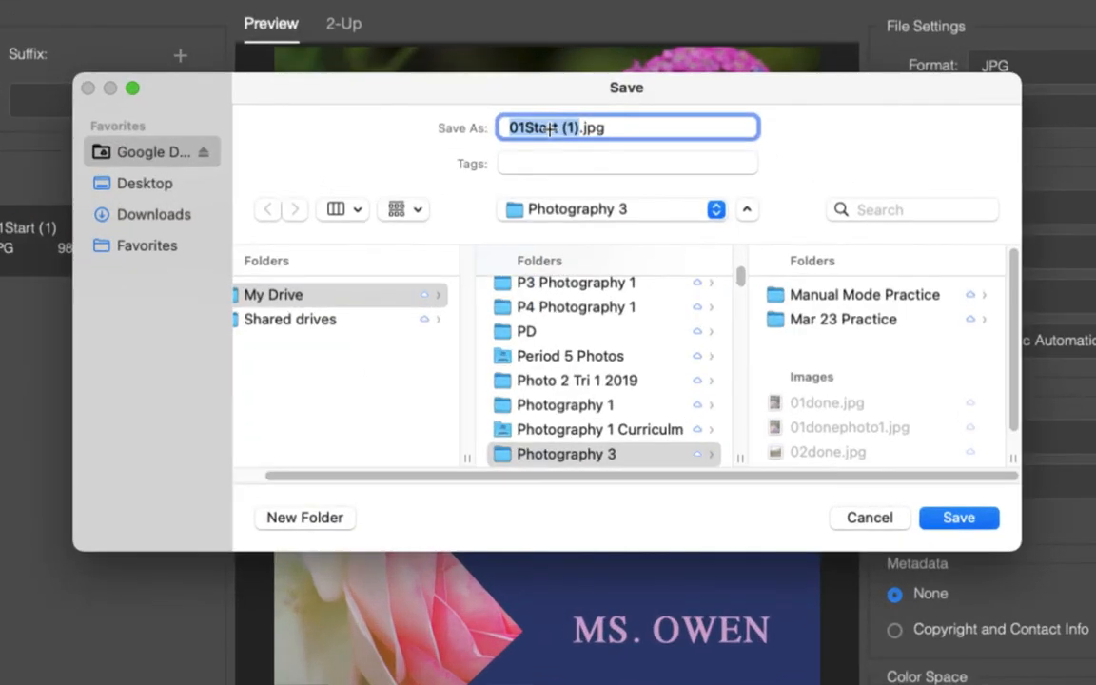
Name the exported file 01done.jpg and save it in the Photography 1 folder of My Drive
left_click(568, 128)
left_click_drag(577, 129, 526, 128)
type("done")
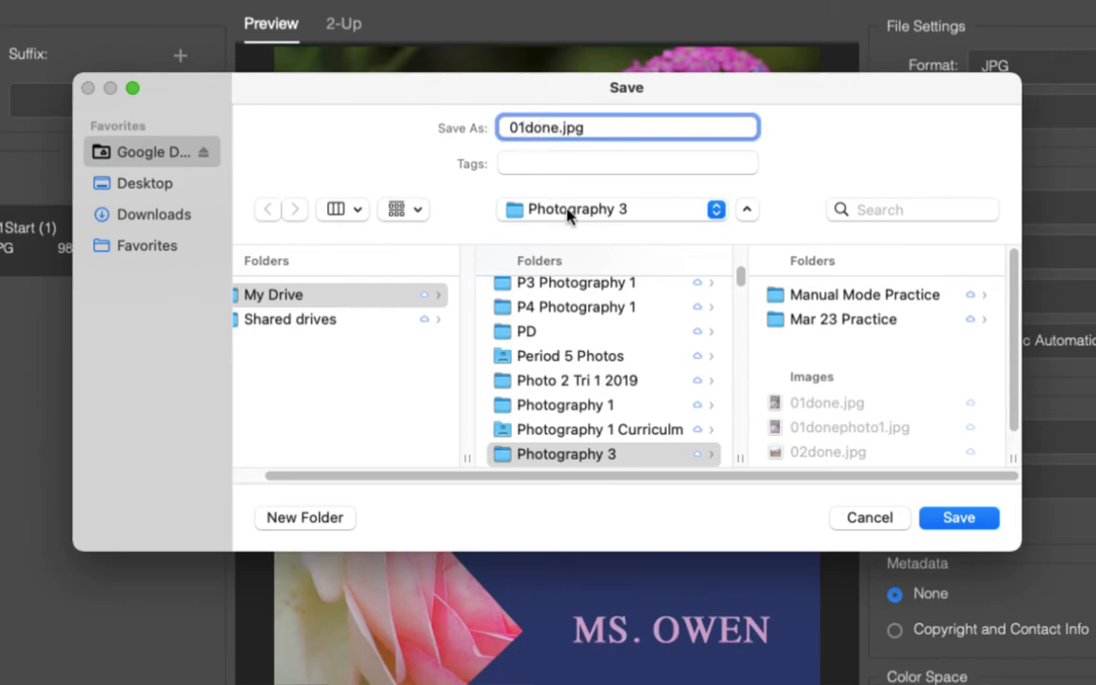
left_click(516, 215)
left_click(290, 289)
left_click(291, 290)
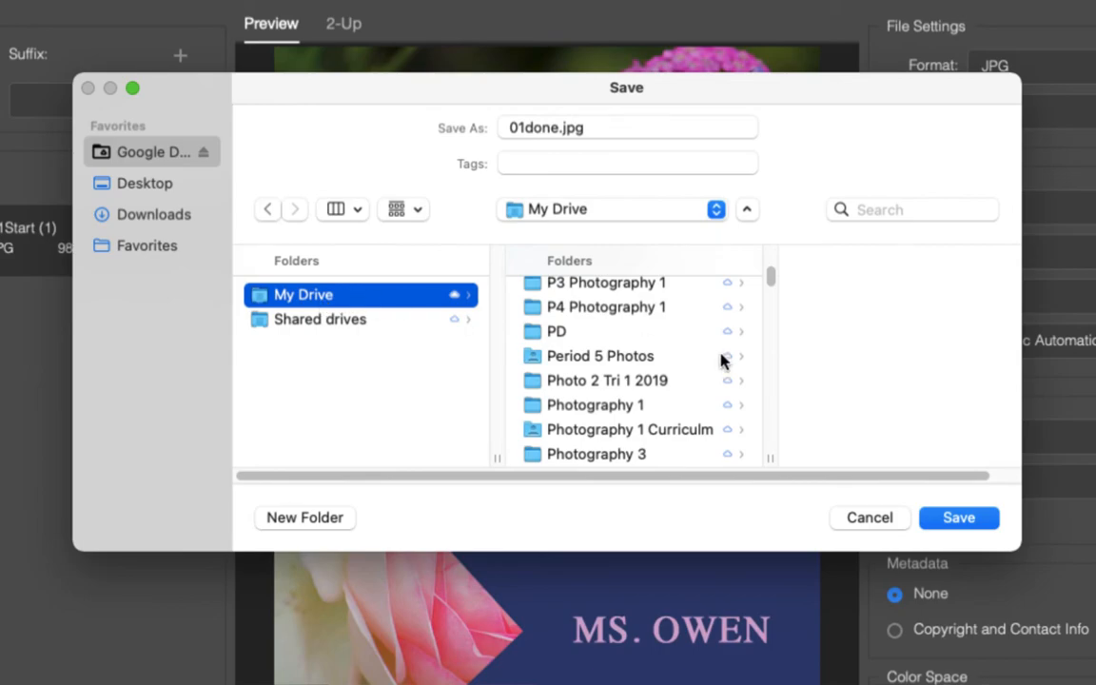
left_click(631, 309)
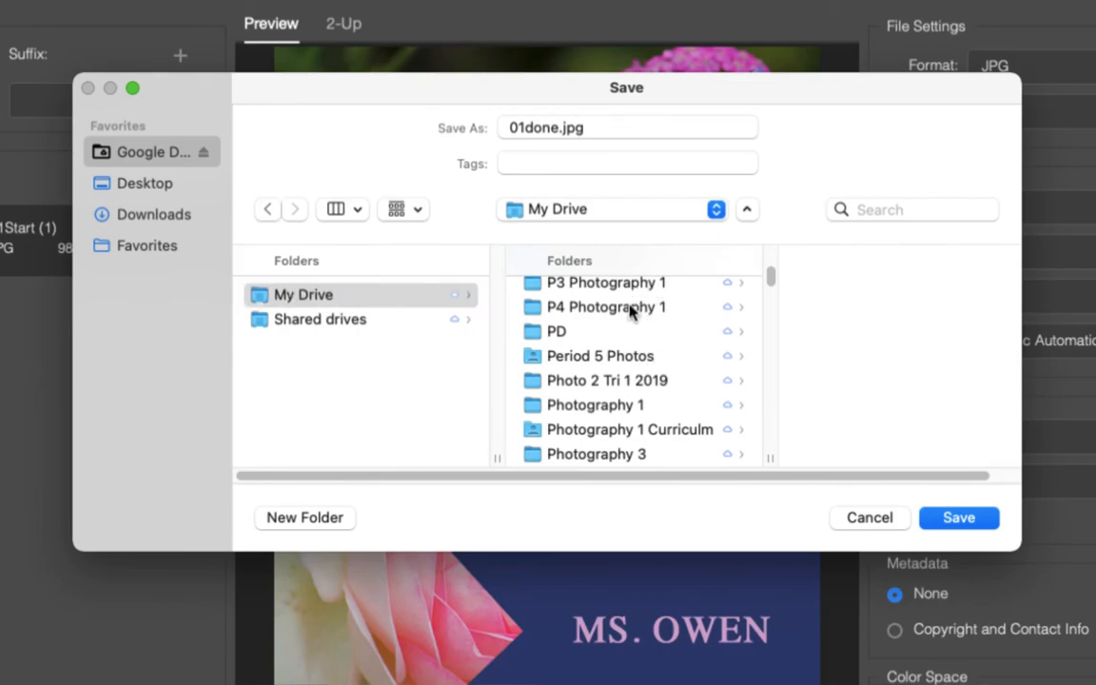
left_click(586, 408)
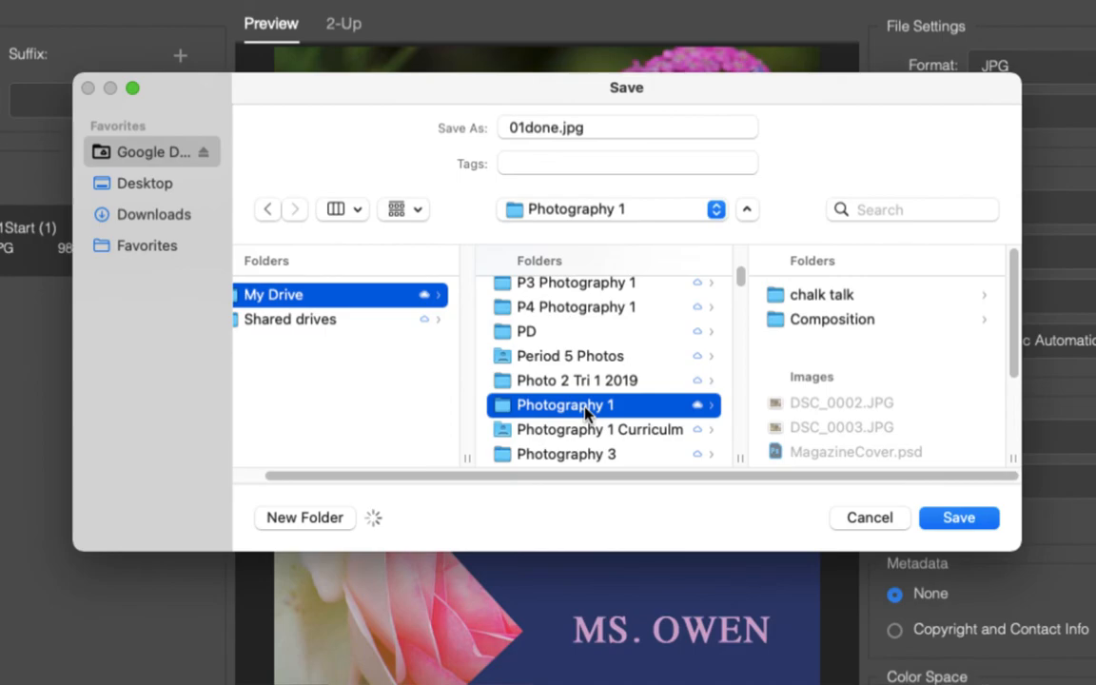
left_click(955, 517)
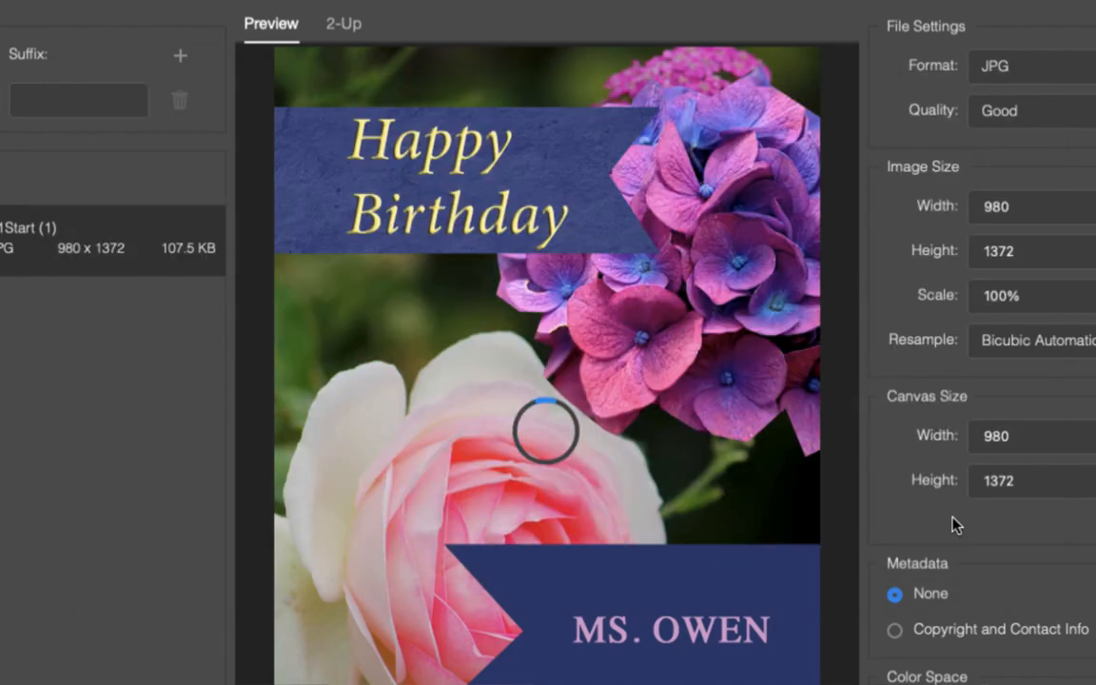